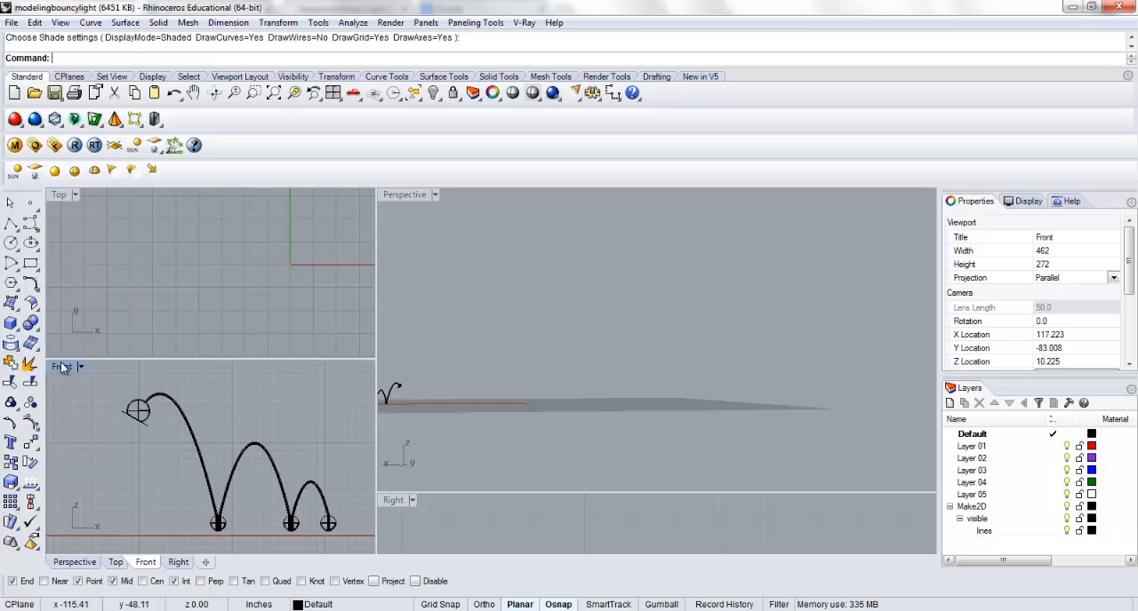
Examine the bouncing lamp model in the Front and Top views.
double_click(61, 367)
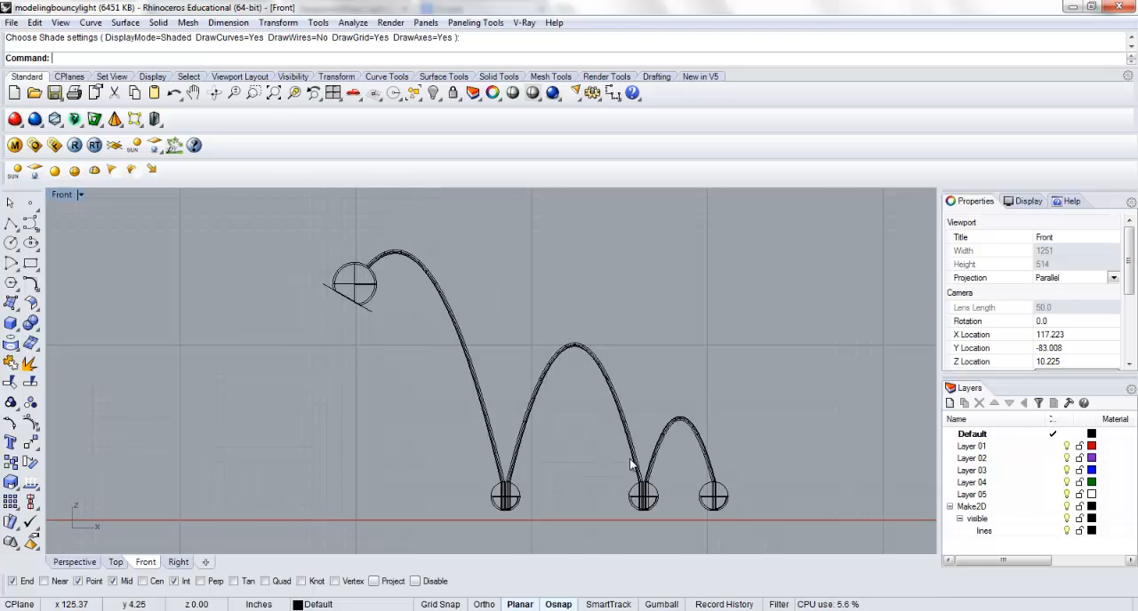
scroll(565, 396, "up", 2)
scroll(553, 366, "up", 8)
scroll(551, 320, "down", 10)
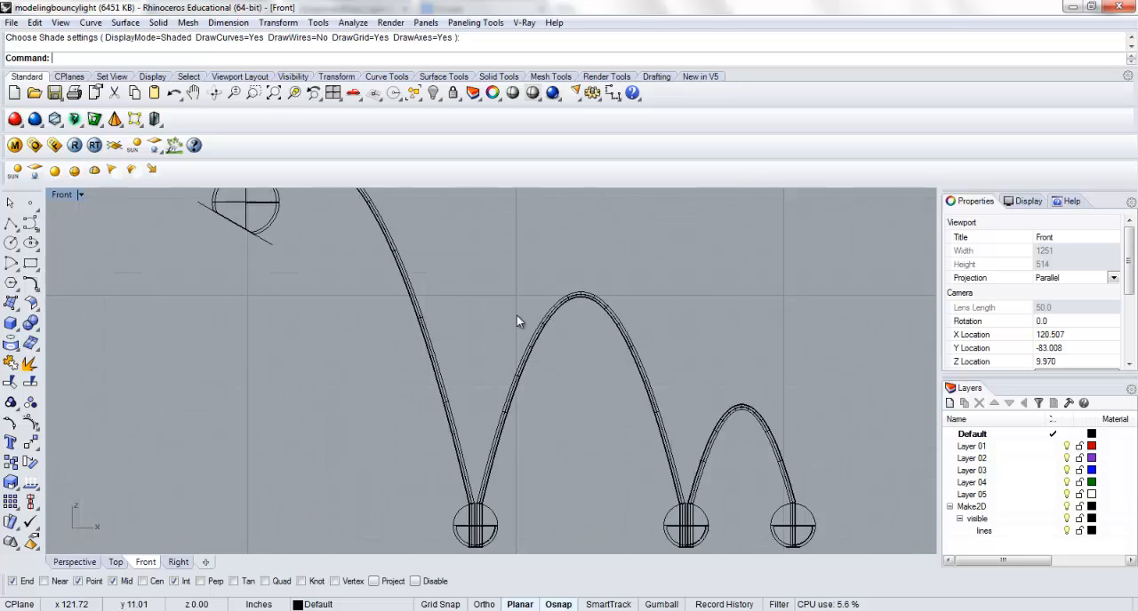
double_click(64, 195)
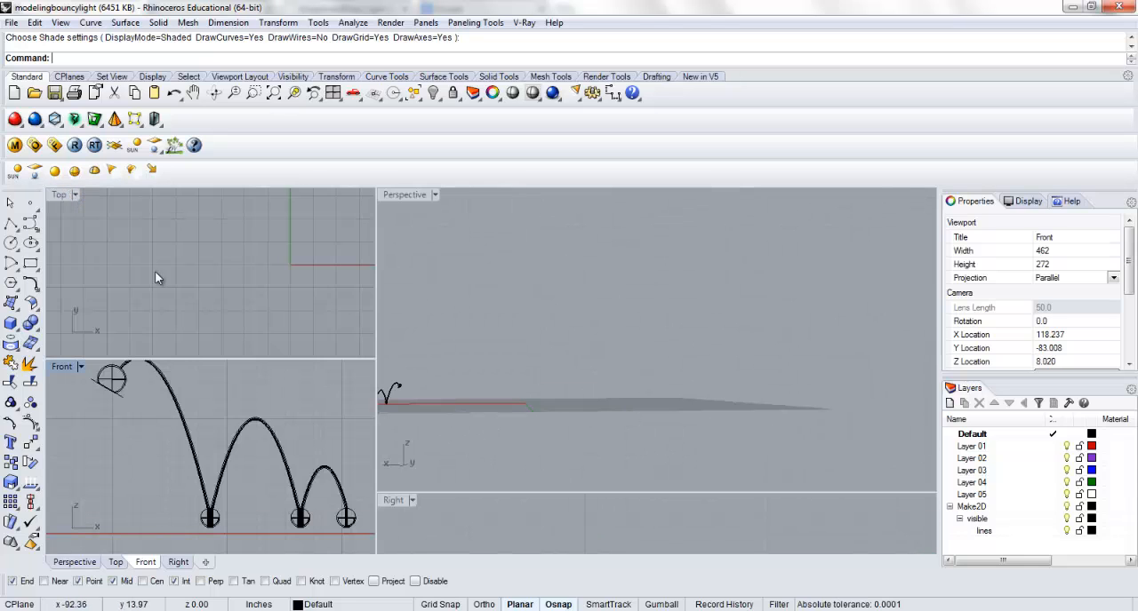
left_click(210, 267)
scroll(284, 280, "up", 10)
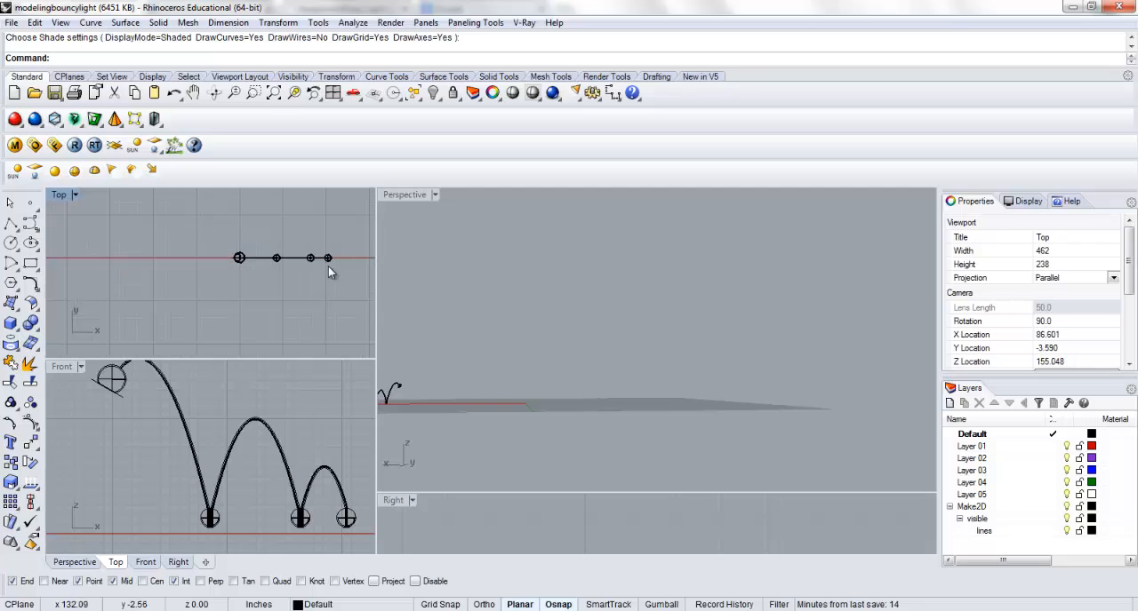
scroll(328, 267, "up", 6)
right_click_drag(261, 290, 230, 309)
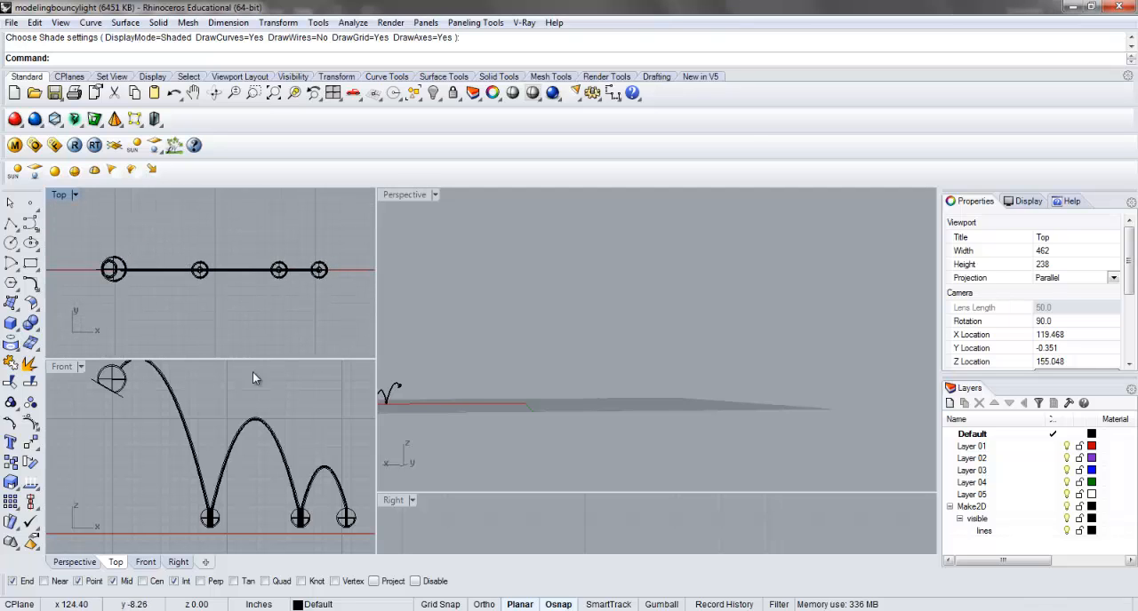
scroll(245, 309, "down", 3)
mouse_move(230, 414)
right_mouse_down()
mouse_move(208, 448)
mouse_move(212, 412)
right_mouse_up()
scroll(208, 448, "down", 2)
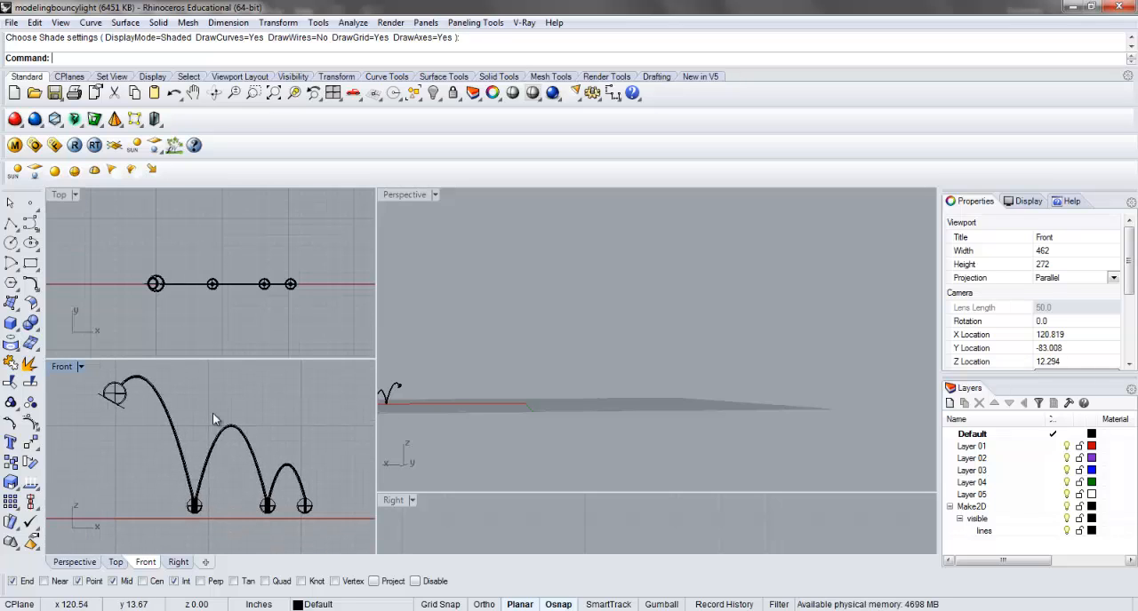
Select the whole lamp model and copy it straight up along the Y axis in the Top view, clear of the original.
left_click(302, 318)
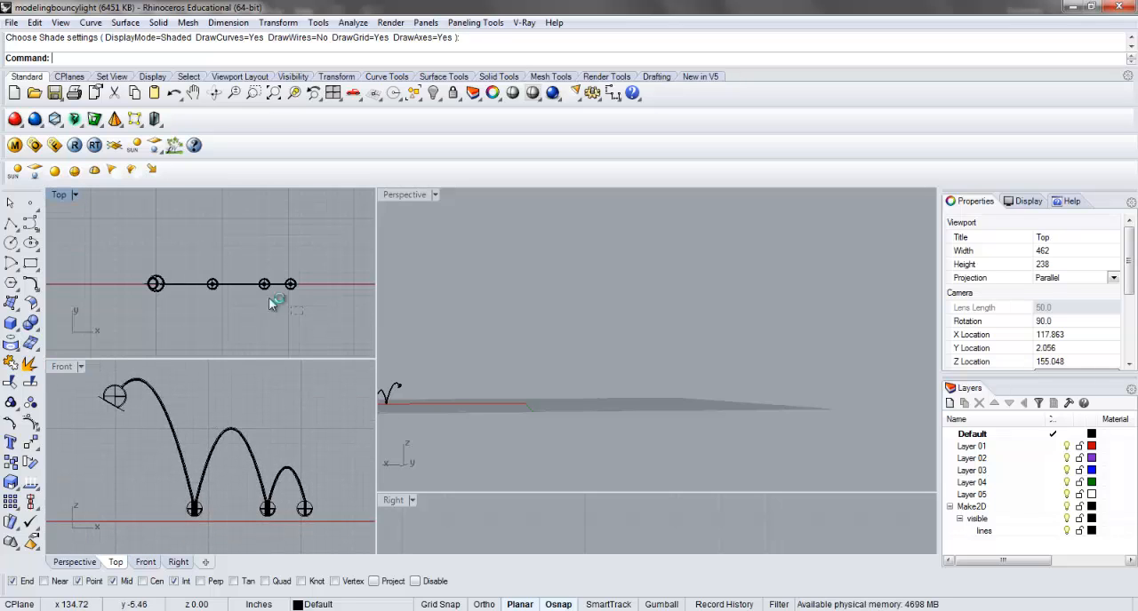
key("ctrl+a")
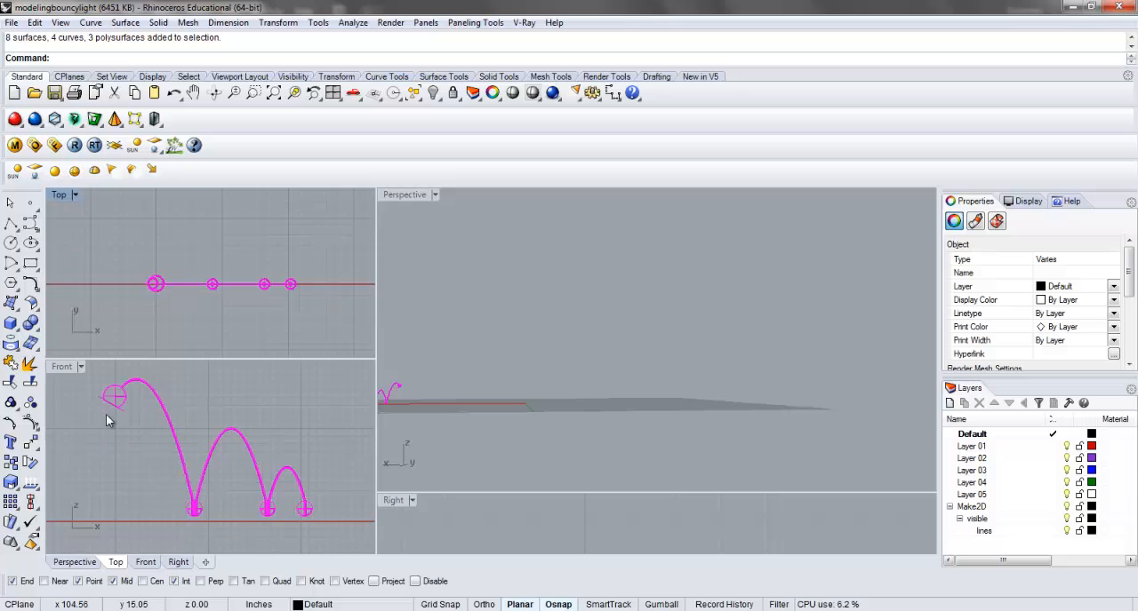
right_click_drag(228, 472, 242, 471)
scroll(243, 471, "down", 2)
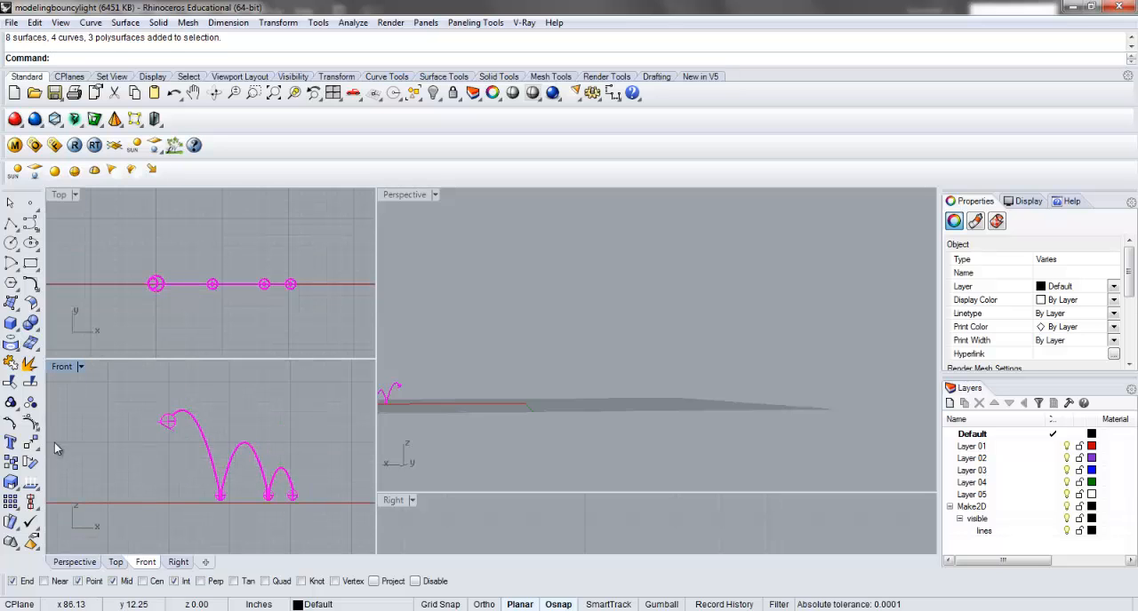
left_click(10, 462)
left_click(109, 469)
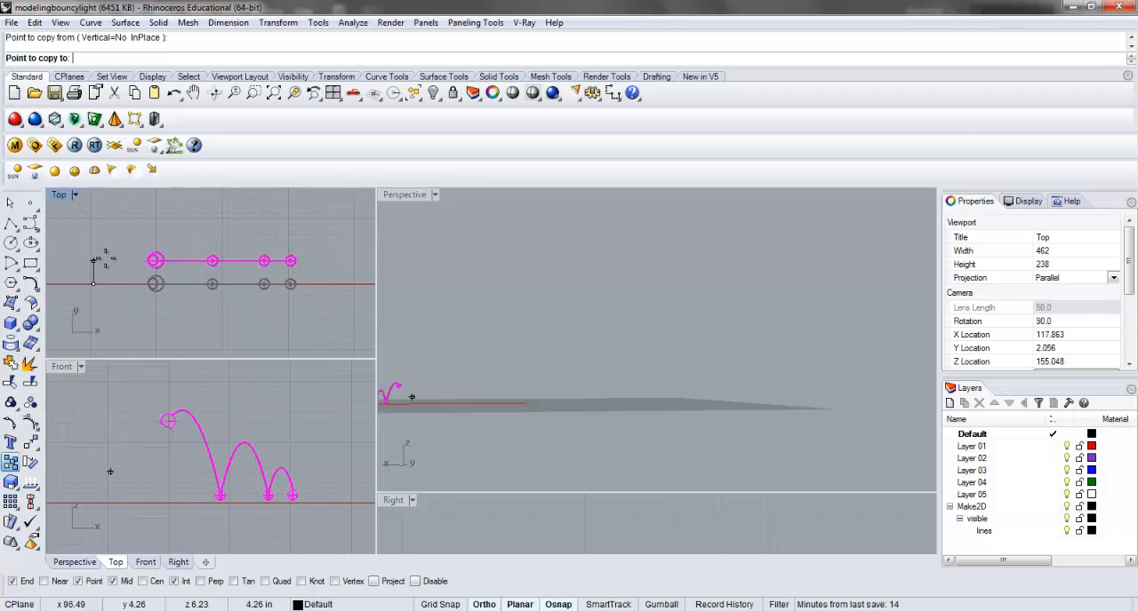
left_click(106, 234)
key("Return")
Select the copied lamp and rotate it a quarter turn counterclockwise in the Right view so that it lies horizontally.
left_click_drag(118, 214, 327, 250)
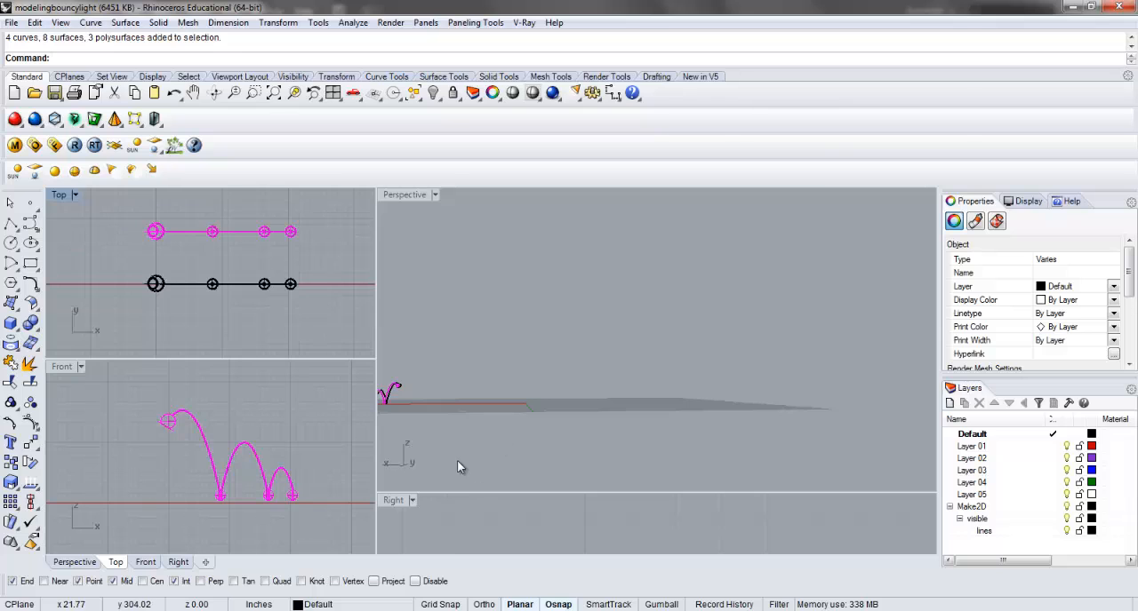
right_click_drag(457, 461, 422, 434)
double_click(393, 500)
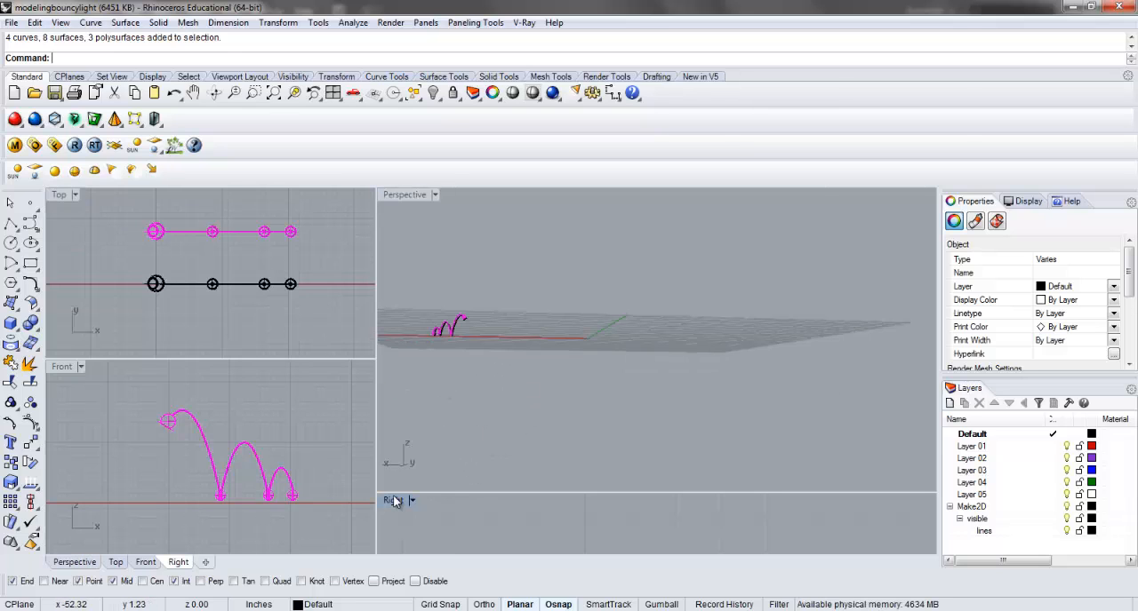
scroll(442, 377, "down", 15)
scroll(442, 375, "down", 10)
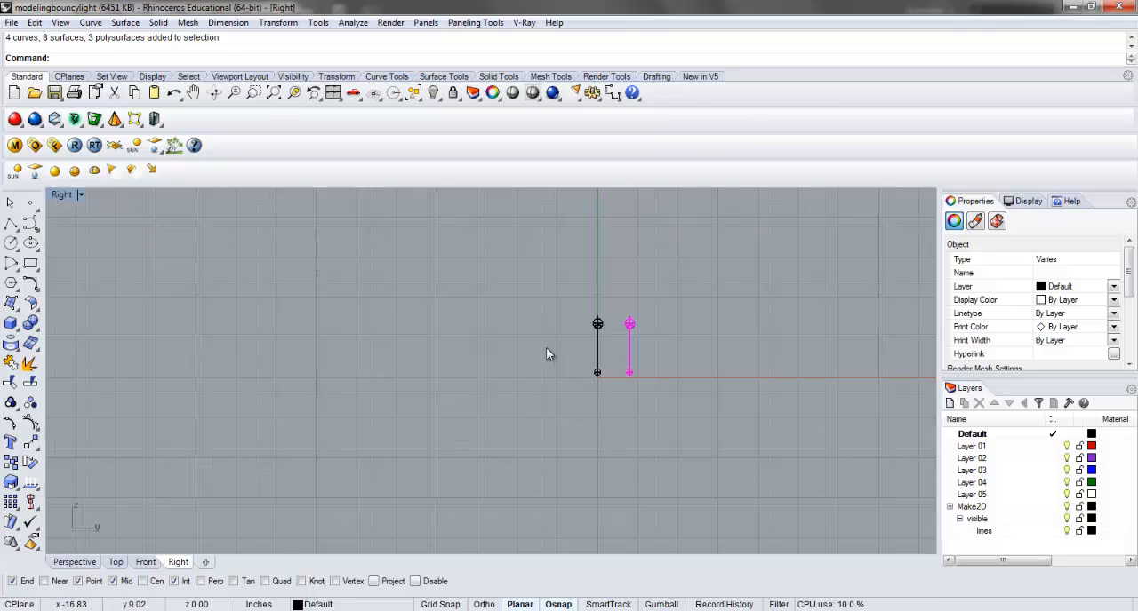
scroll(656, 326, "up", 4)
right_click_drag(641, 343, 603, 372)
scroll(603, 371, "up", 8)
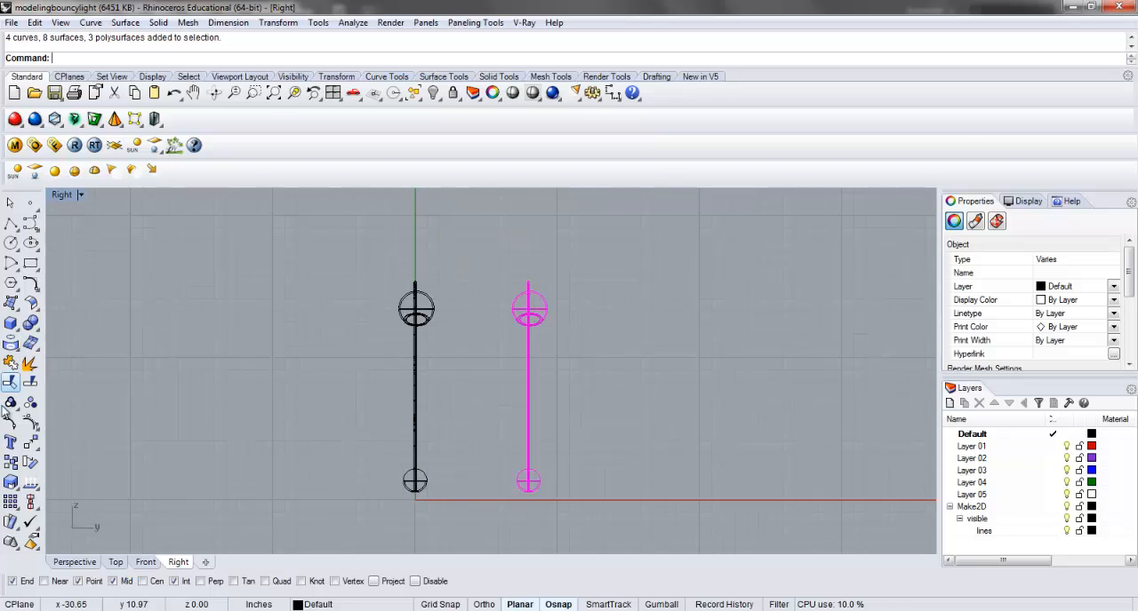
left_click(30, 463)
left_click(466, 267)
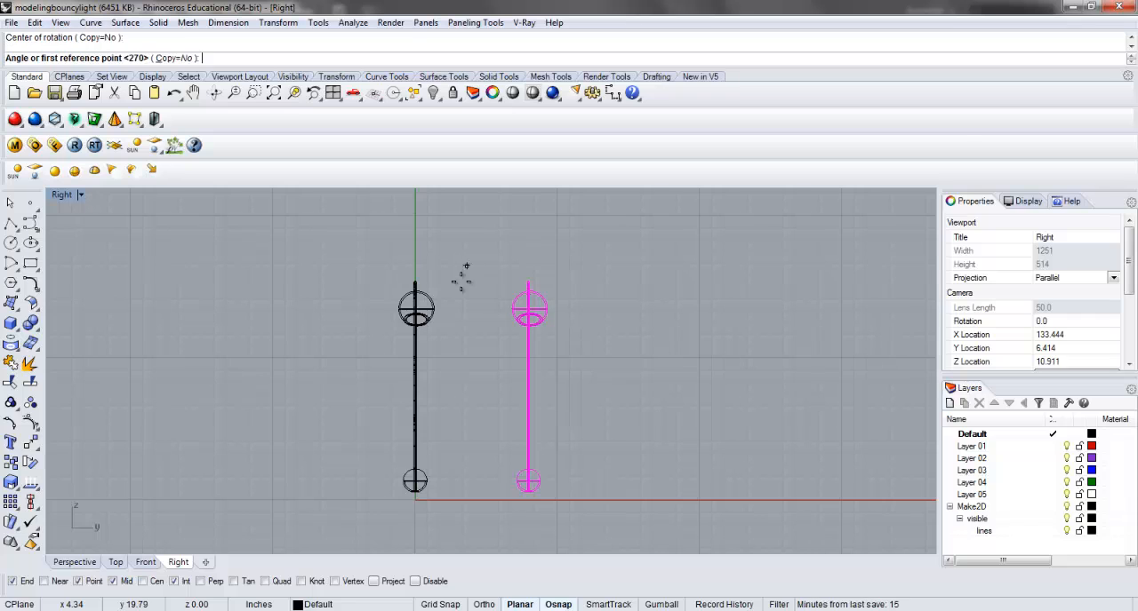
left_click(459, 348)
left_click(642, 368)
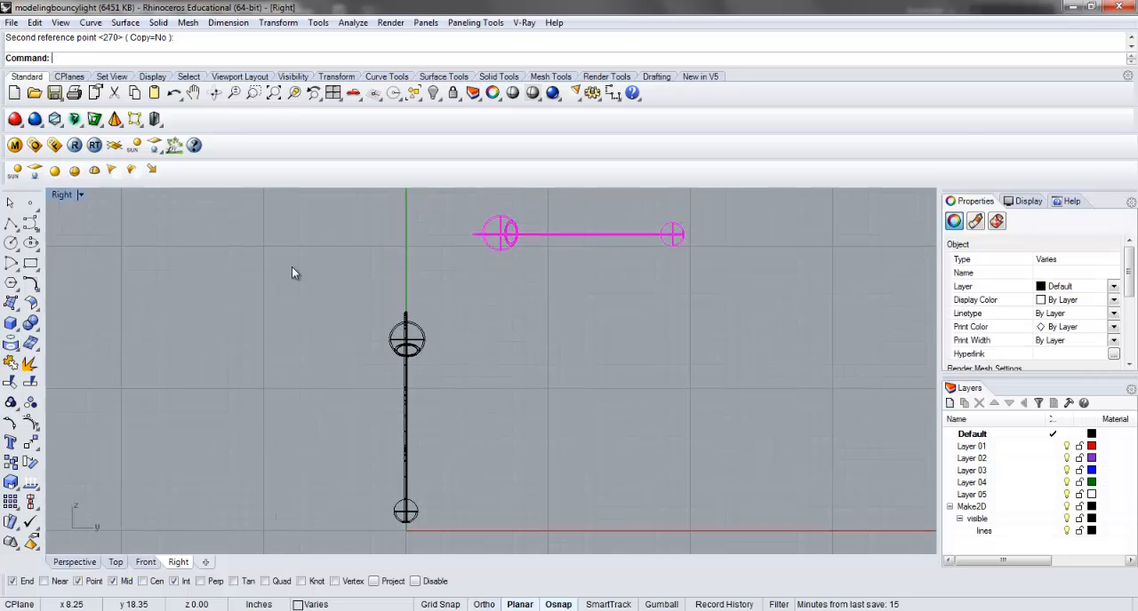
Select both lamps in the Front view and run Make2D with the Current View layout and Show hidden lines enabled.
double_click(67, 195)
left_click(229, 419)
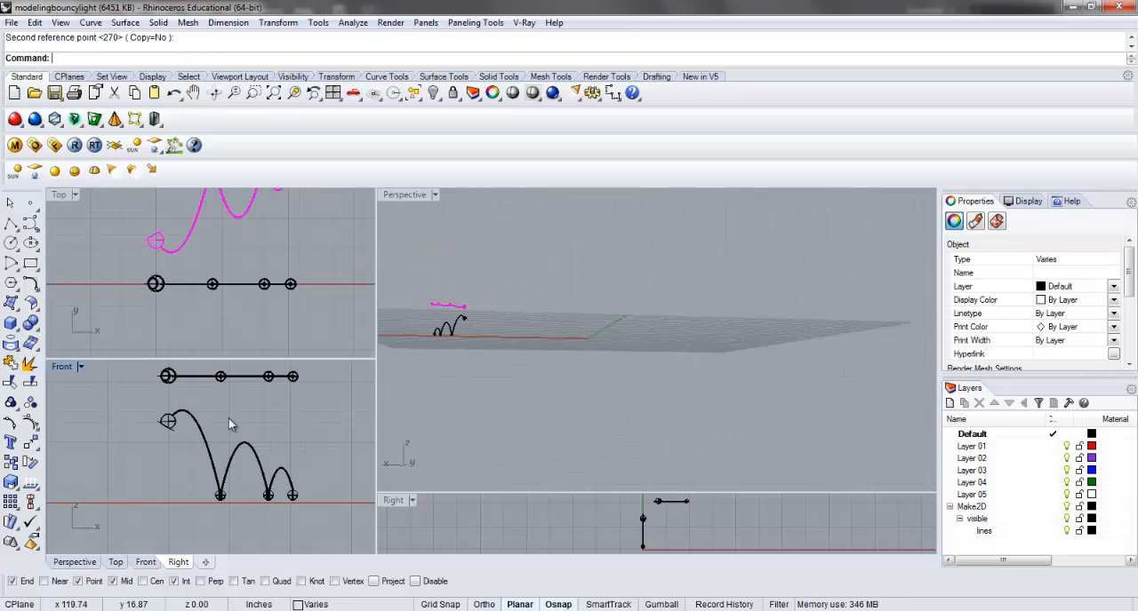
double_click(63, 368)
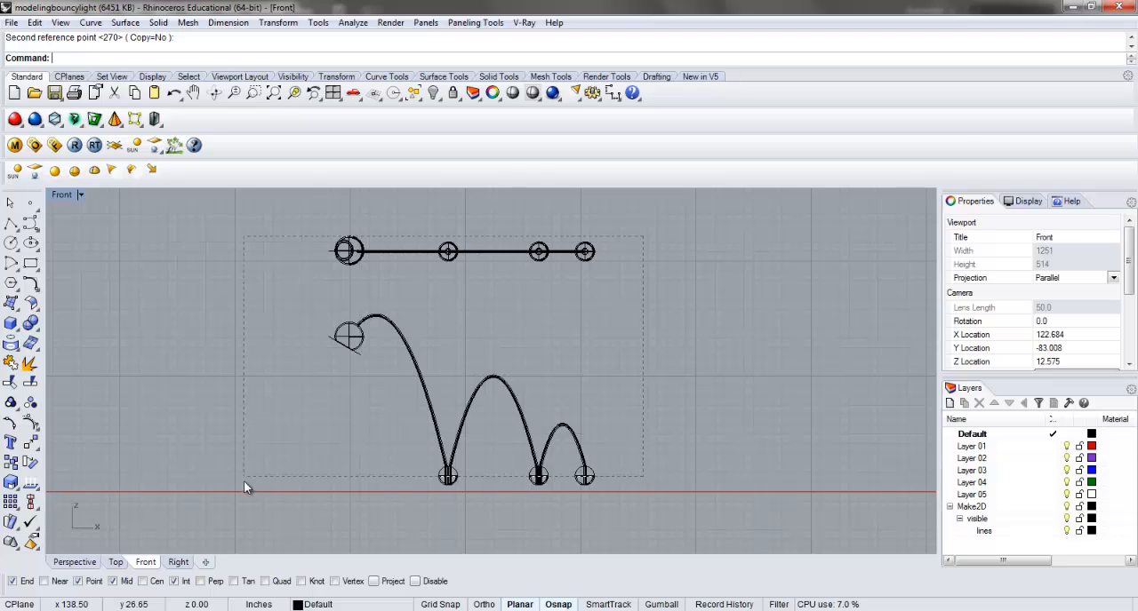
left_click_drag(245, 487, 248, 491)
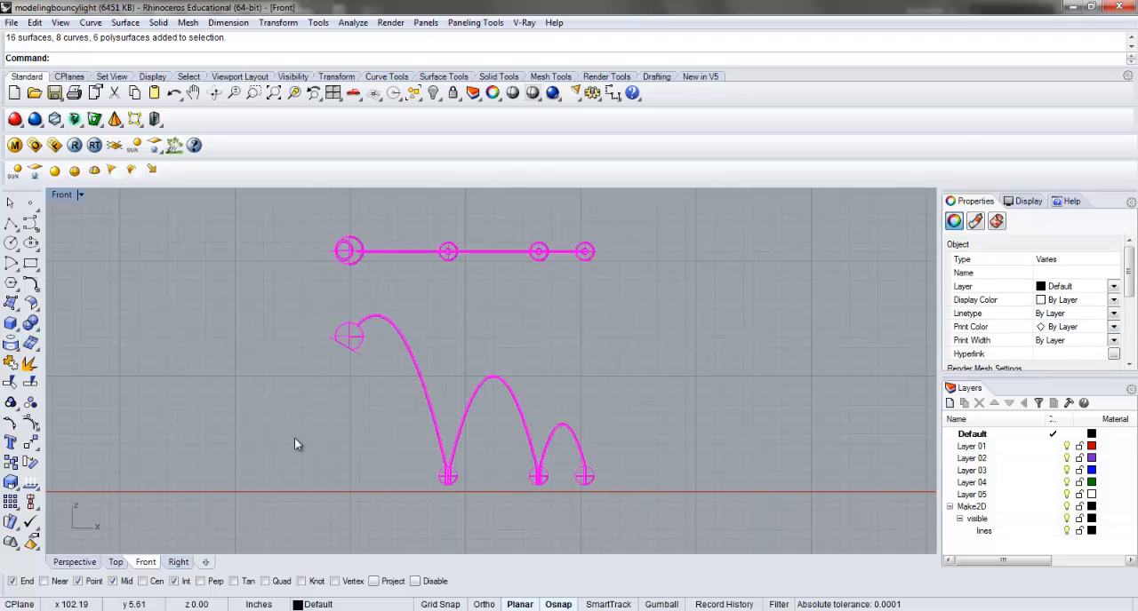
type("Make2D")
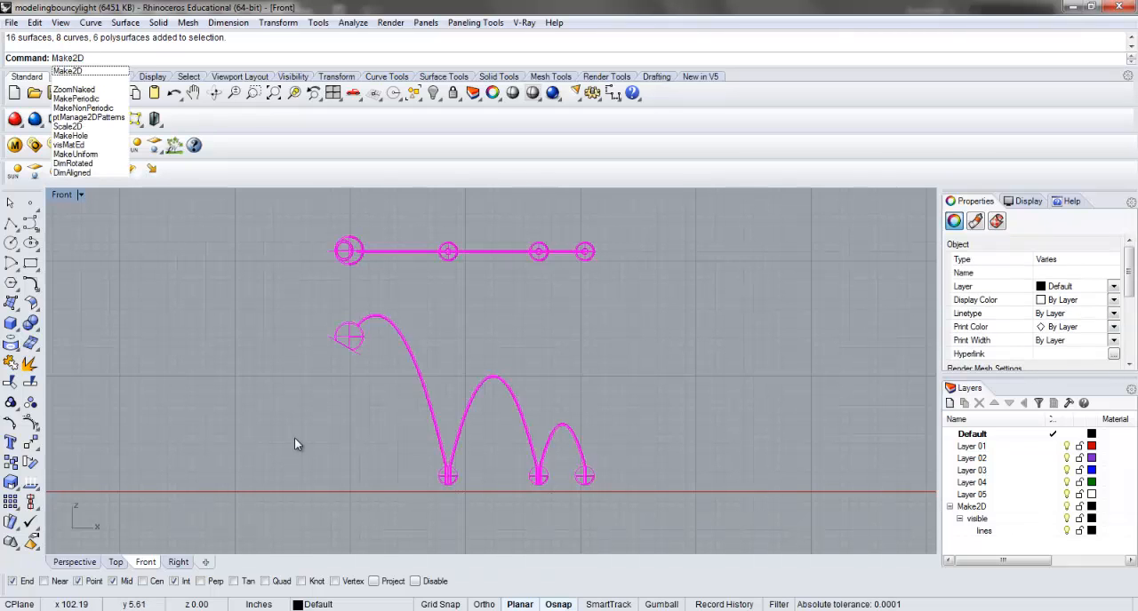
key("Return")
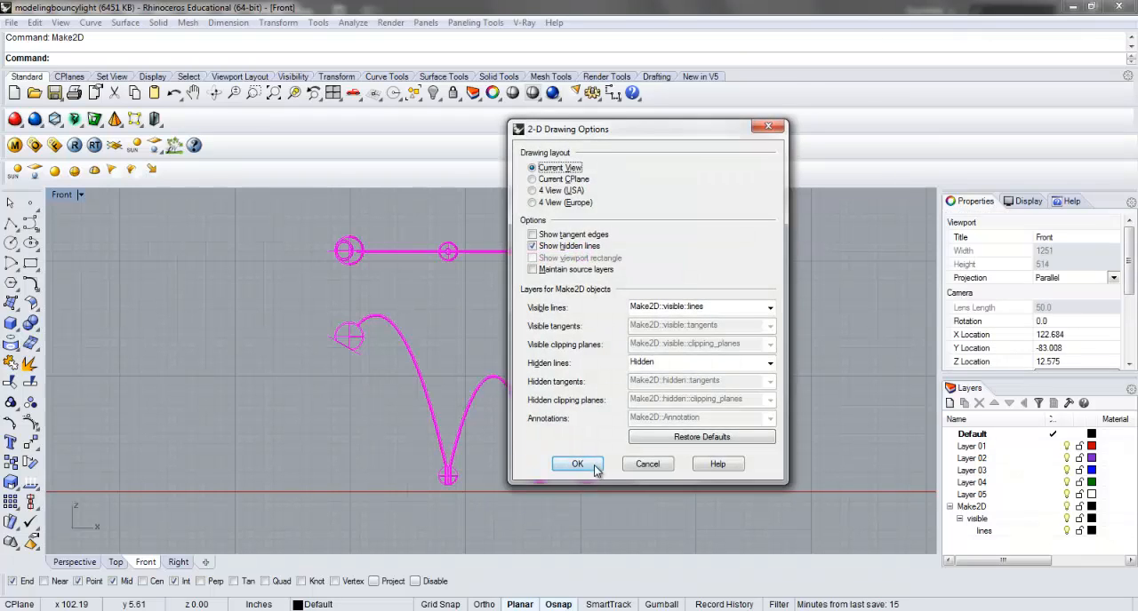
left_click(578, 465)
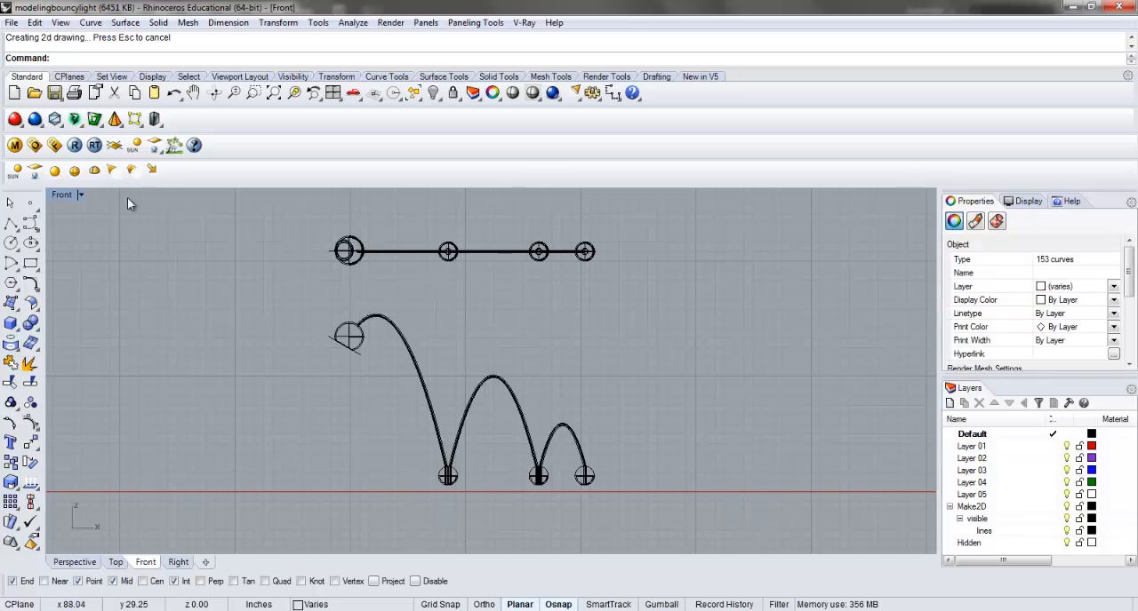
Move the generated 2D linework to the left of the Y axis in the Top view.
double_click(67, 199)
scroll(258, 280, "down", 15)
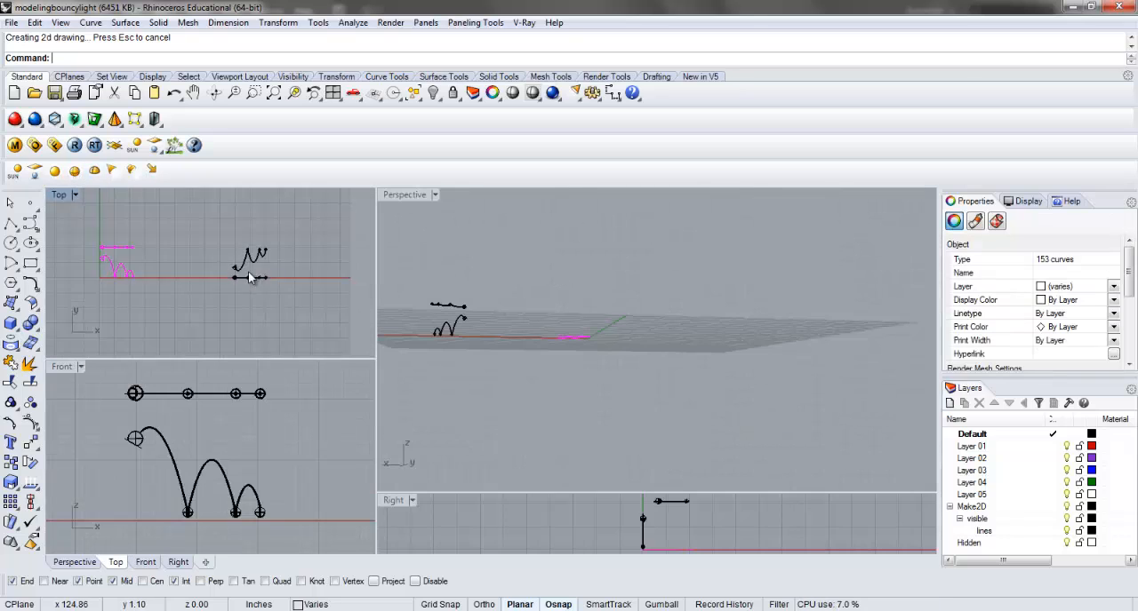
double_click(65, 197)
scroll(361, 360, "up", 3)
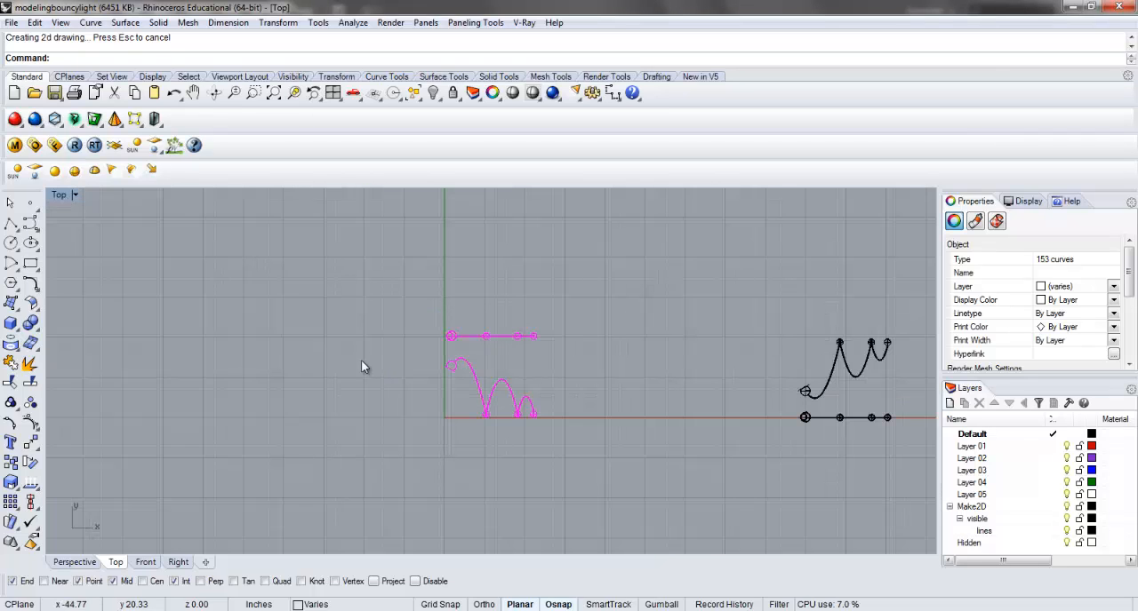
left_click_drag(503, 347, 318, 339)
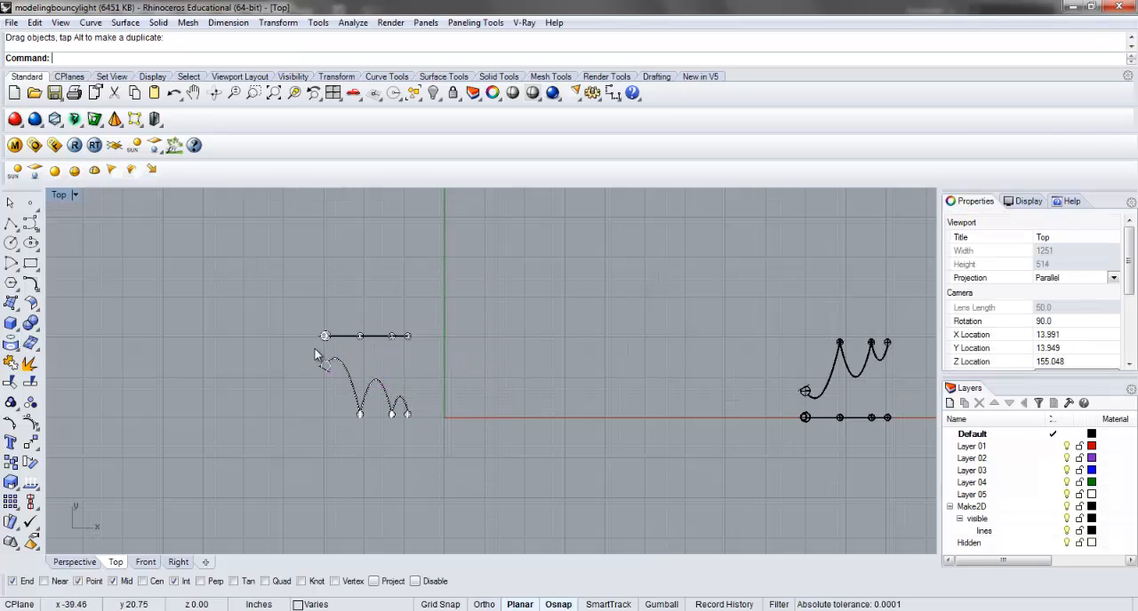
Inspect the hidden lines in the balls and stems of the 2D drawing and turn off the Hidden layer.
scroll(482, 439, "up", 6)
scroll(431, 480, "up", 2)
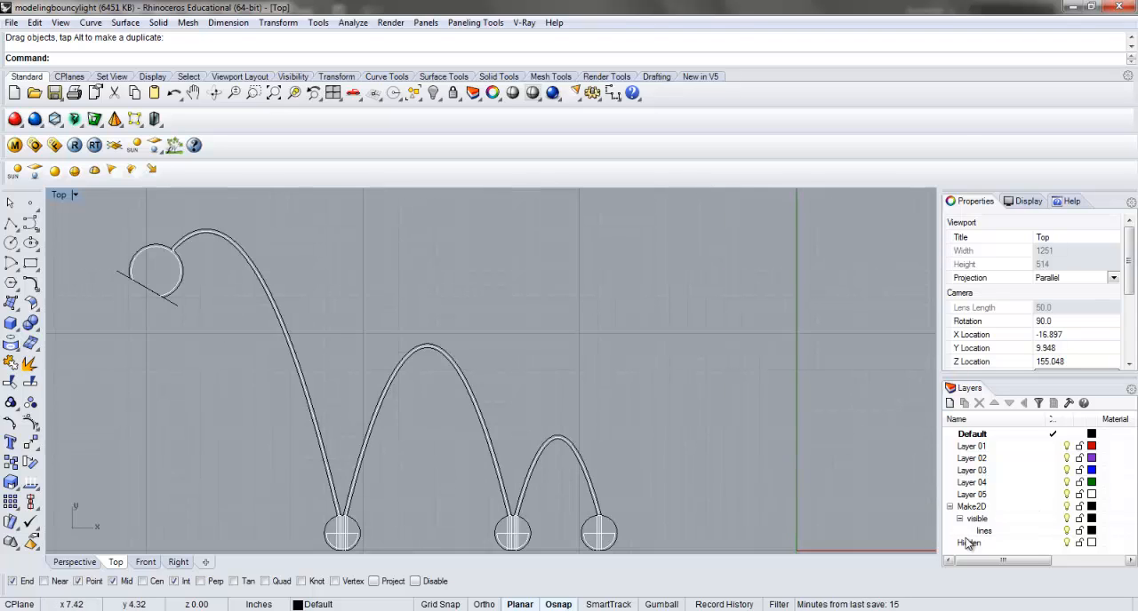
right_click_drag(504, 535, 513, 423)
scroll(513, 513, "up", 12)
scroll(534, 495, "up", 2)
scroll(513, 423, "down", 2)
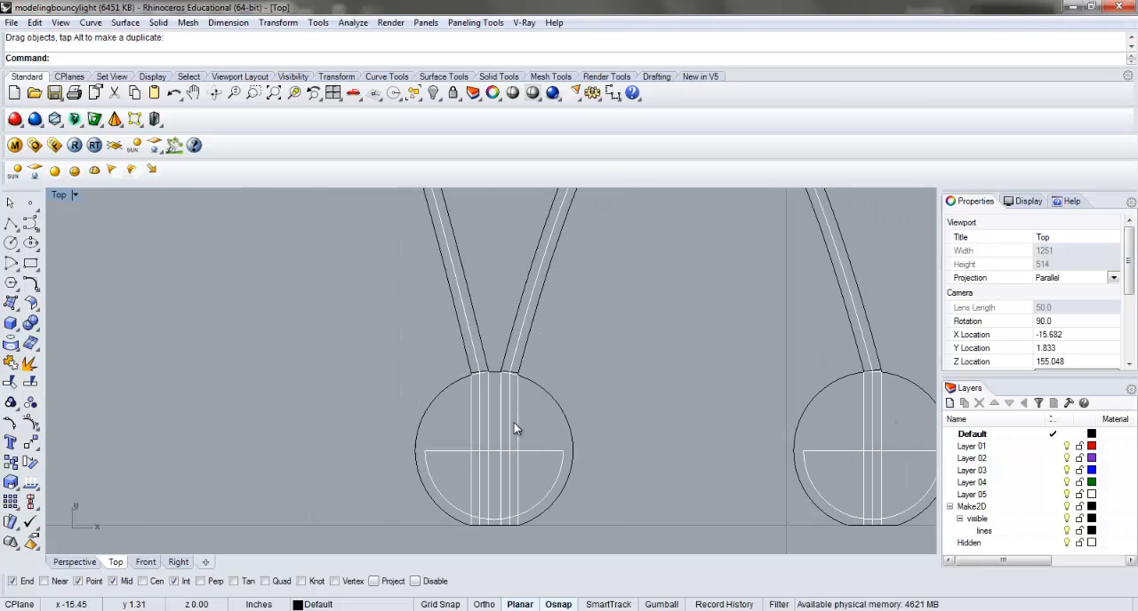
scroll(509, 373, "up", 3)
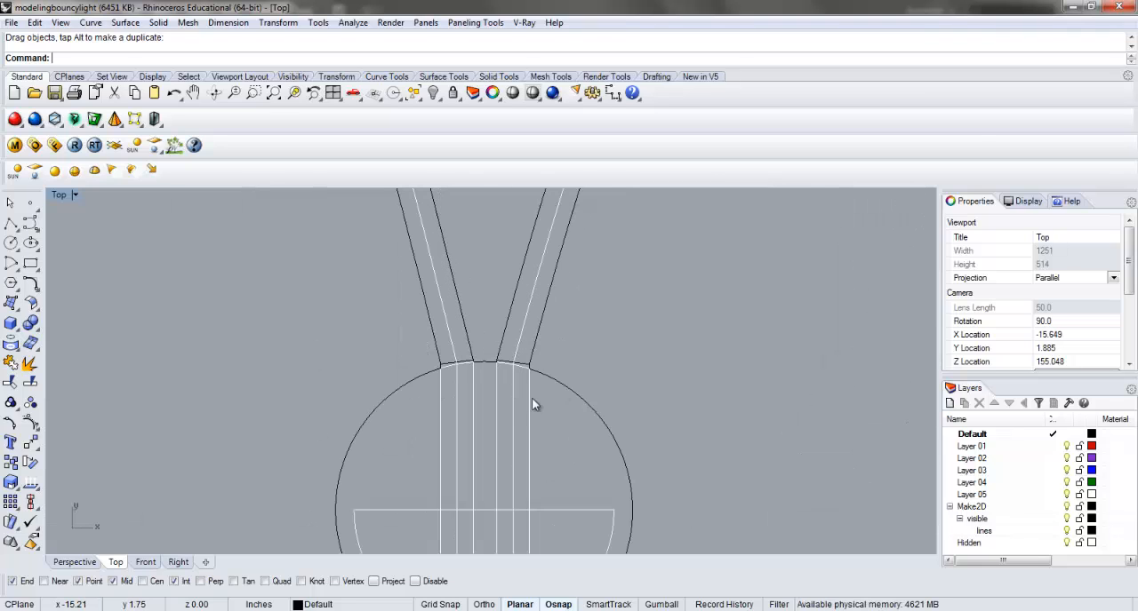
scroll(511, 393, "down", 4)
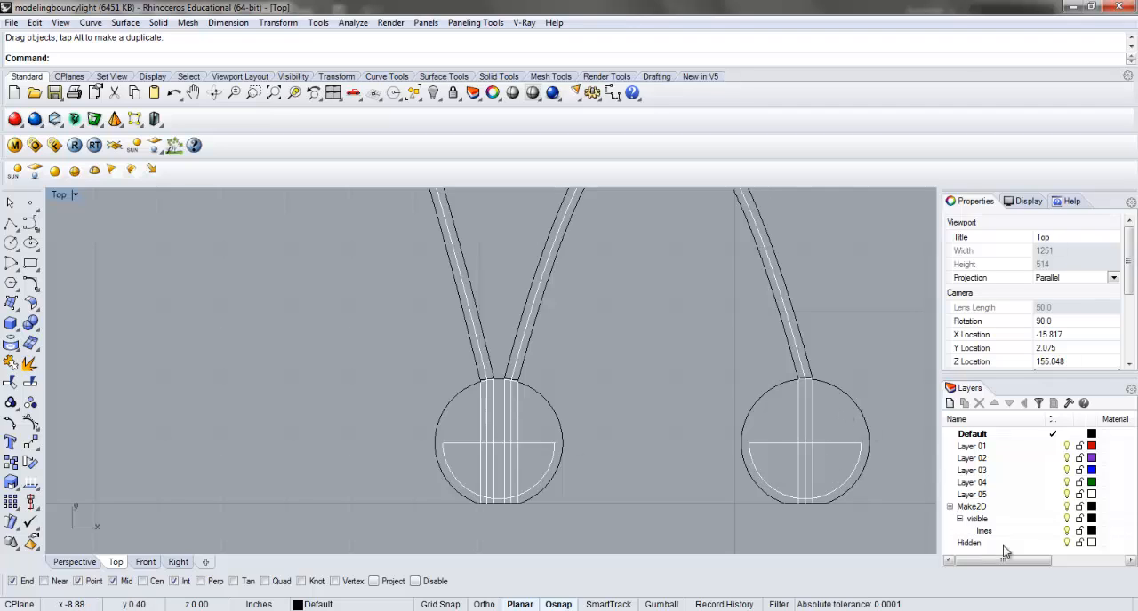
left_click(1067, 544)
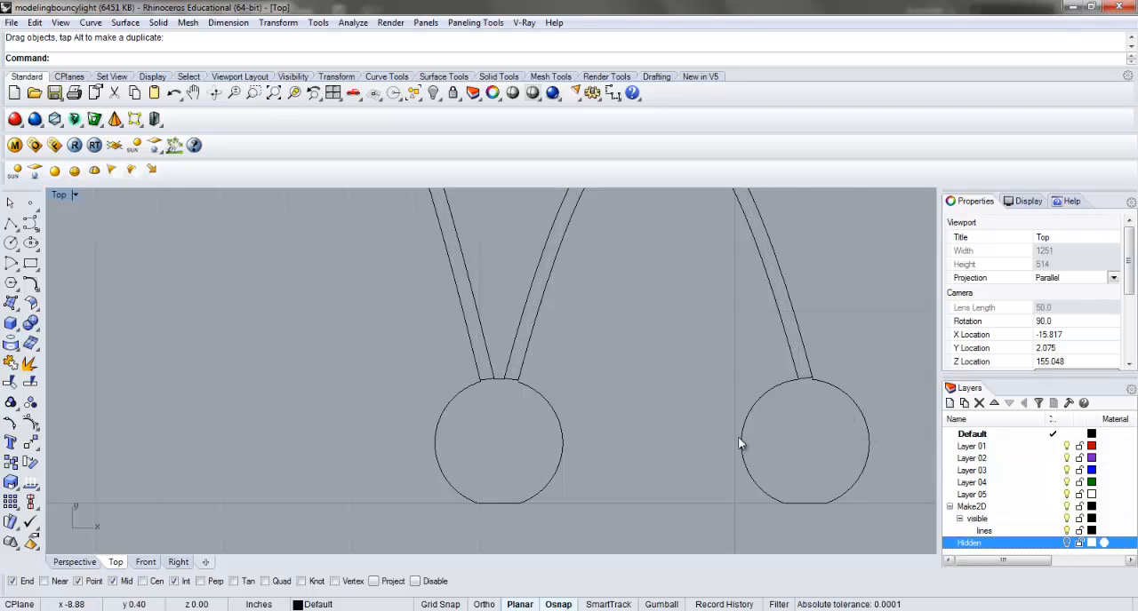
Delete the slanted line that extends past both sides of the lamp head in the 2D elevation.
scroll(617, 389, "down", 2)
right_click_drag(617, 377, 620, 407)
scroll(620, 403, "down", 4)
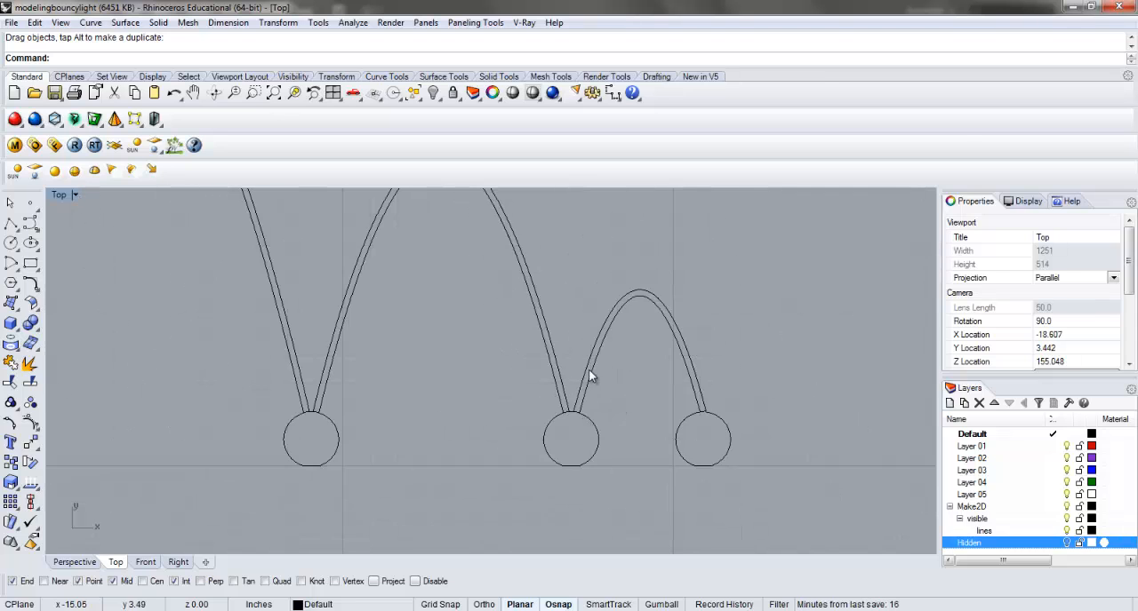
right_click_drag(588, 369, 595, 428)
scroll(590, 423, "down", 4)
right_click_drag(518, 372, 532, 397)
right_click_drag(295, 288, 296, 331)
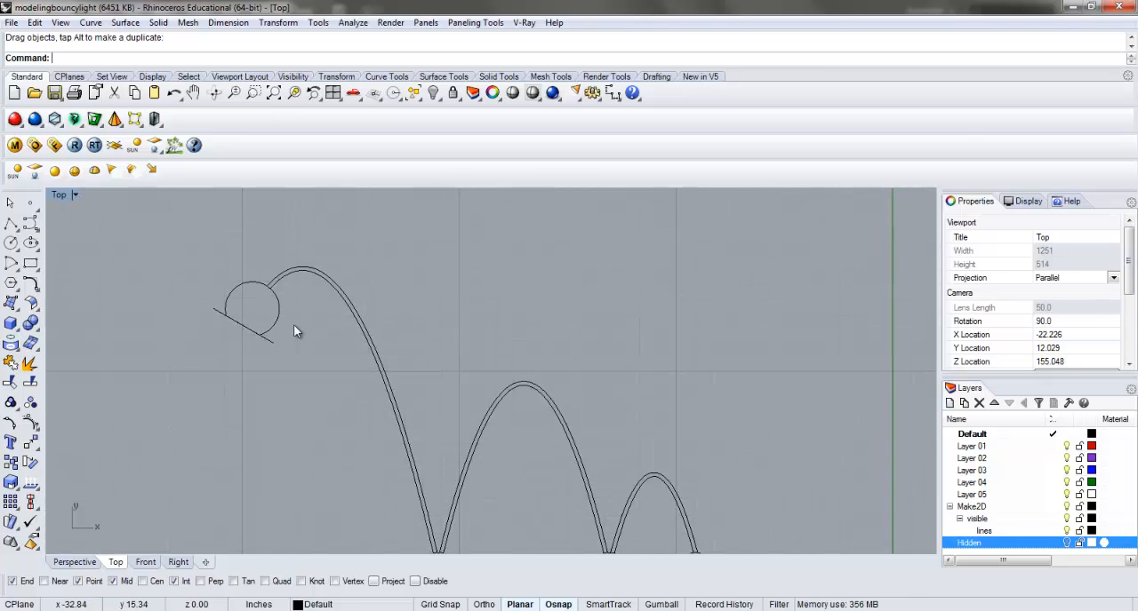
left_click(274, 338)
key("Delete")
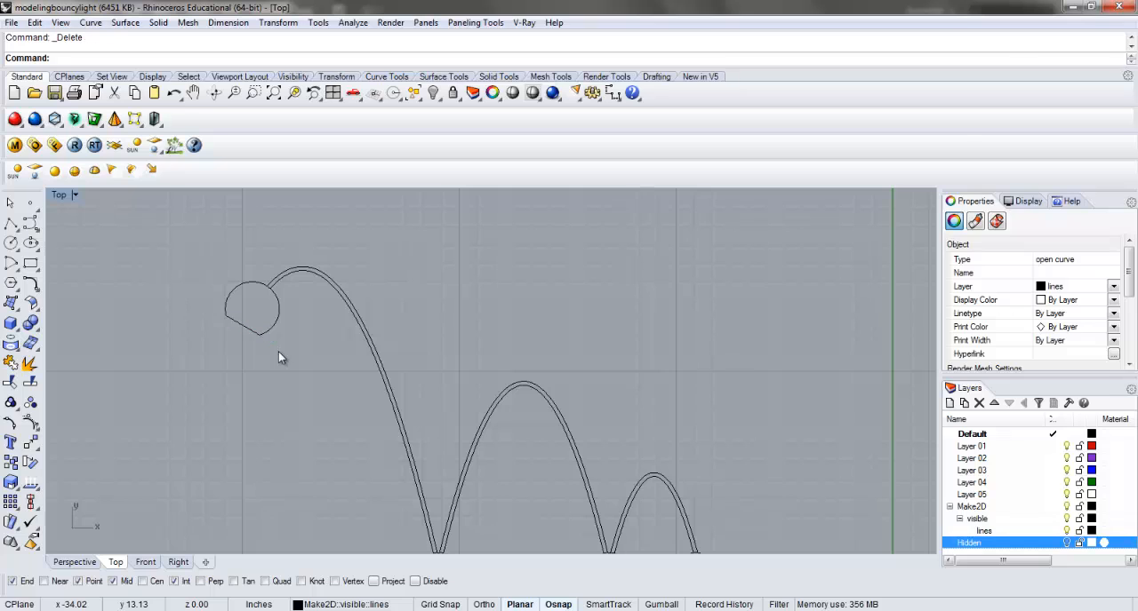
Delete the short line protruding from the large lamp-head circle in the 2D plan drawing.
scroll(278, 352, "down", 3)
scroll(242, 240, "up", 3)
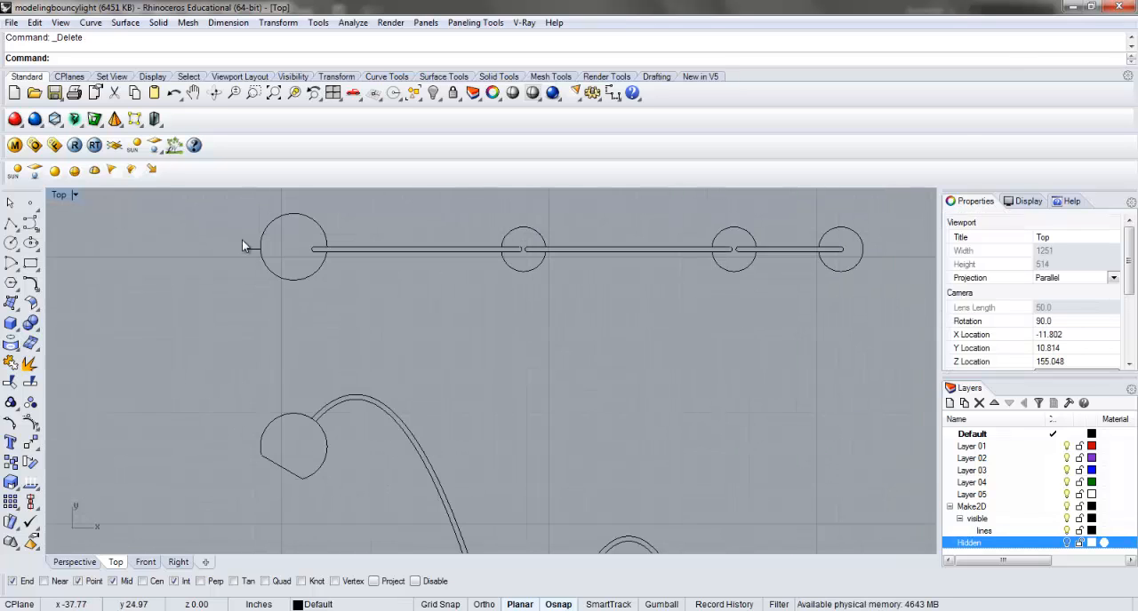
left_click(245, 247)
key("Delete")
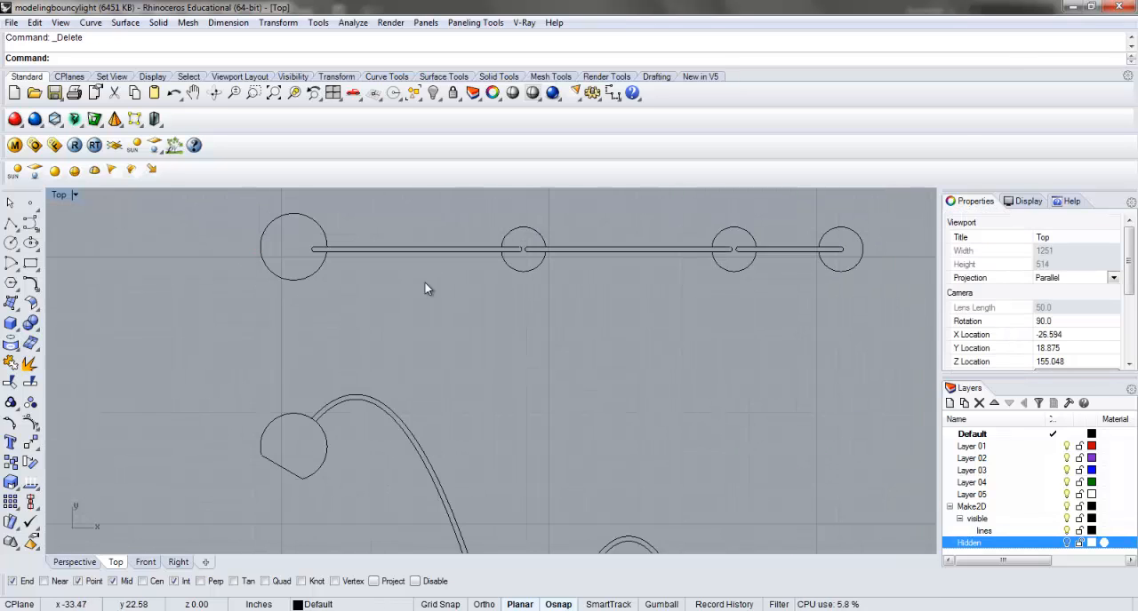
scroll(480, 281, "down", 3)
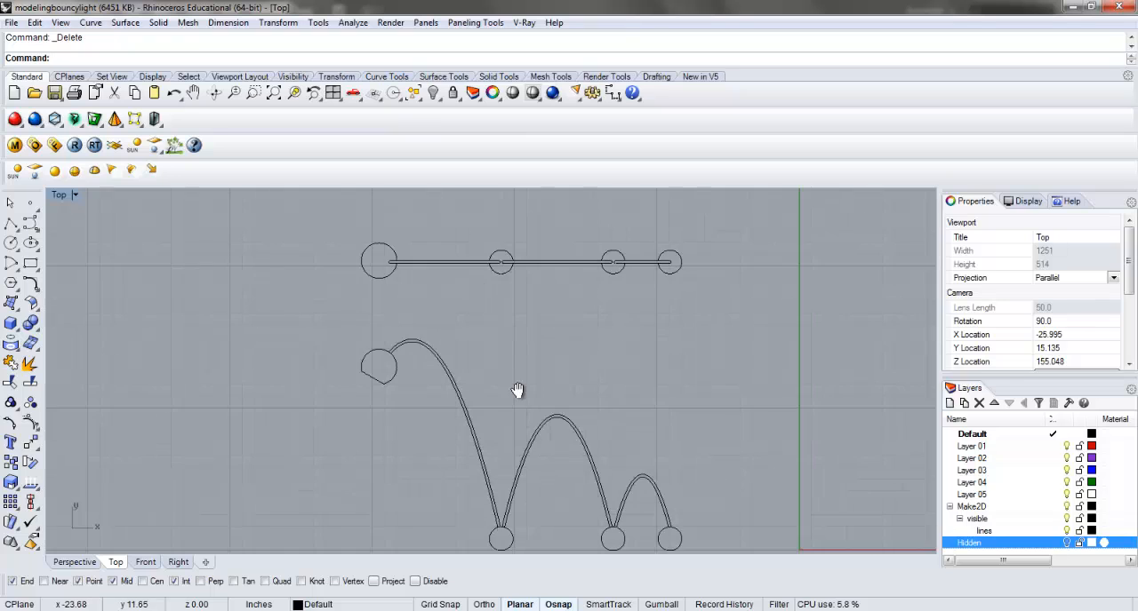
double_click(62, 198)
double_click(60, 197)
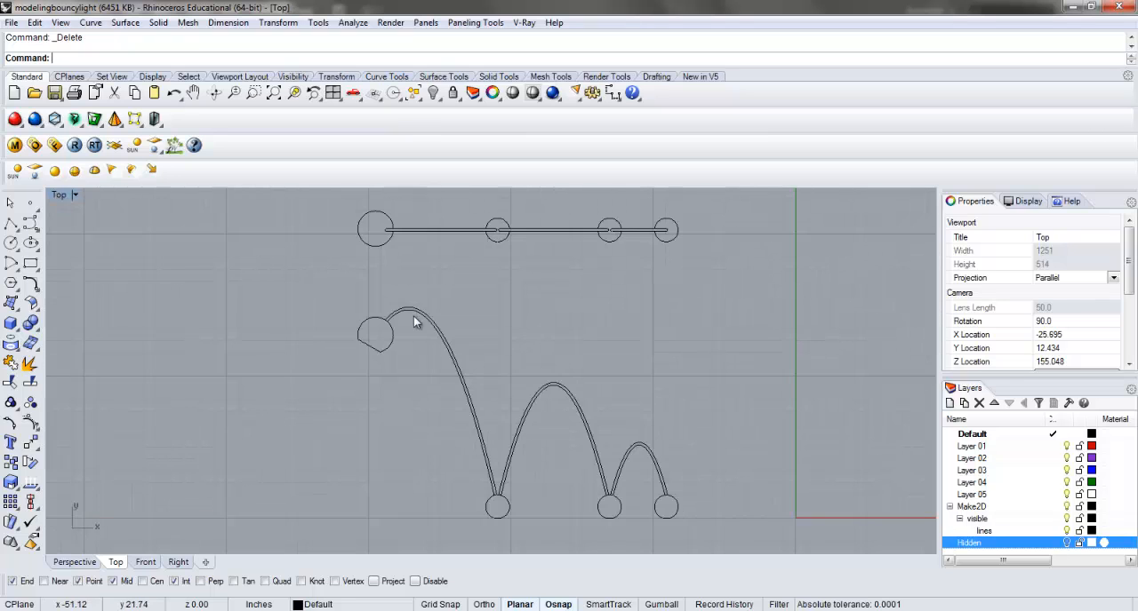
Draw a vertical guide line about 27 in long from the left side of the plan's first small ball down past the elevation.
scroll(485, 325, "up", 3)
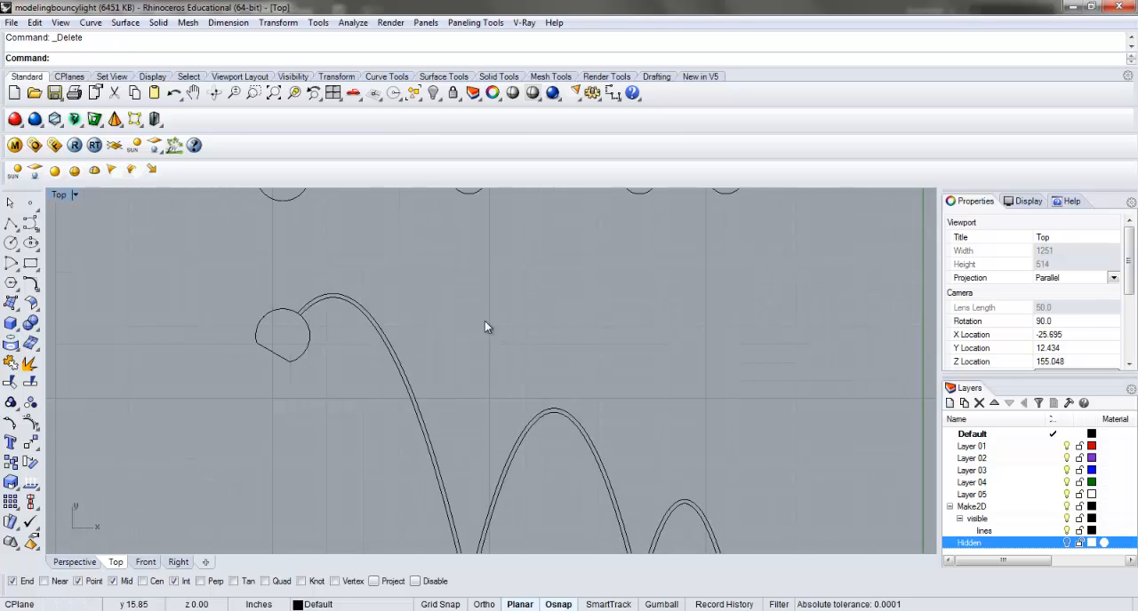
left_click(10, 224)
left_click(434, 232)
key("F8")
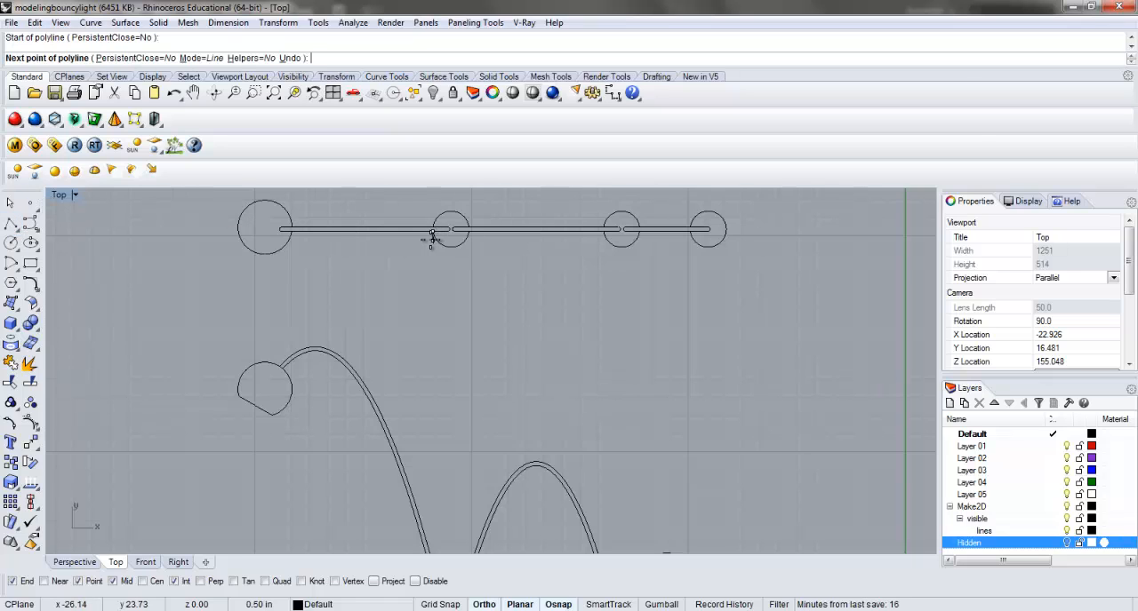
scroll(432, 236, "down", 3)
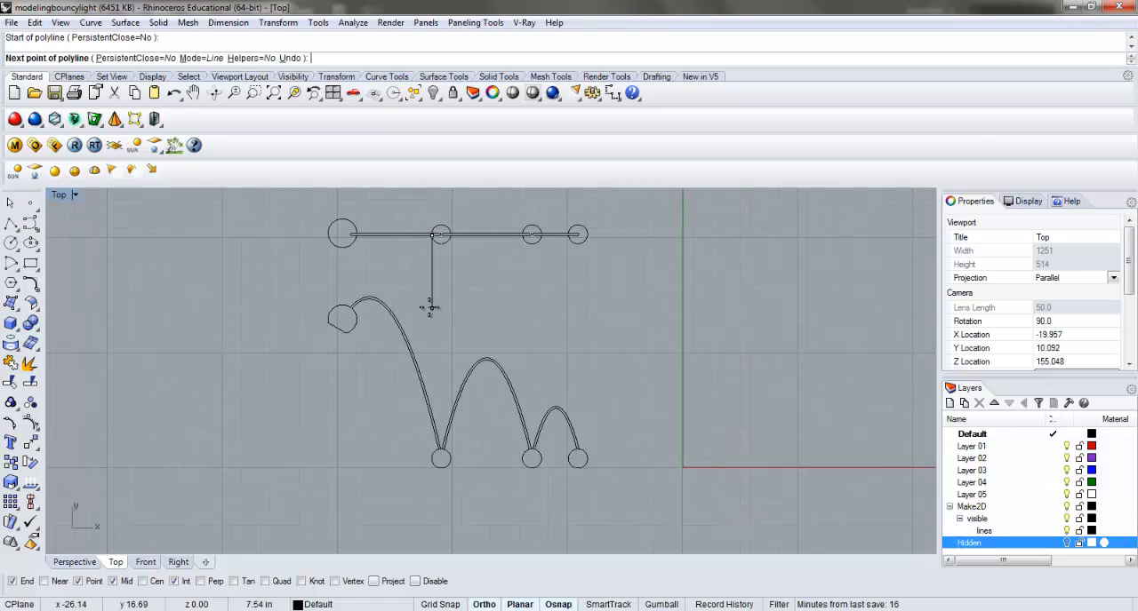
left_click(424, 495)
key("Return")
key("F8")
Shift the vertical guide line straight up so it extends above the first small ball in the plan.
left_click(433, 338)
left_click_drag(433, 338, 433, 317, "shift")
left_click(456, 303)
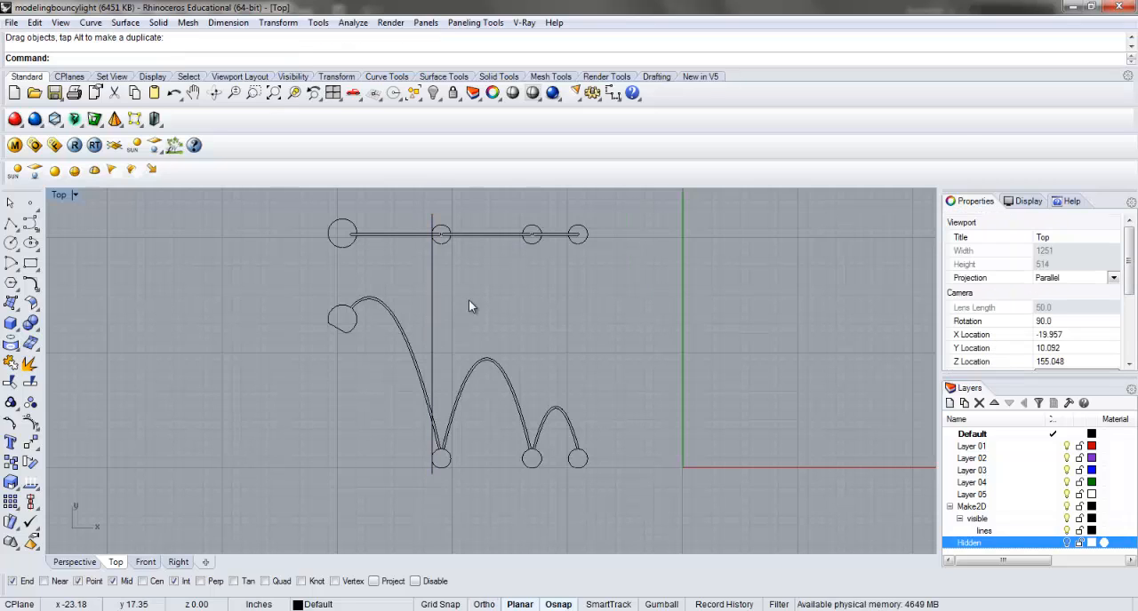
right_click(460, 265)
key("Escape")
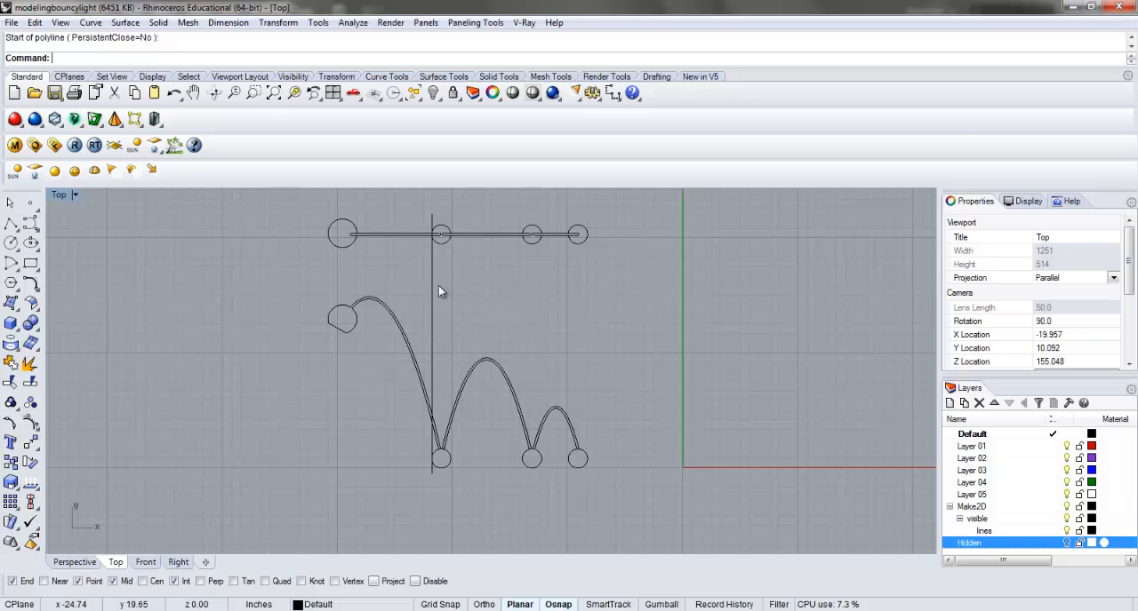
left_click(428, 292)
key("Escape")
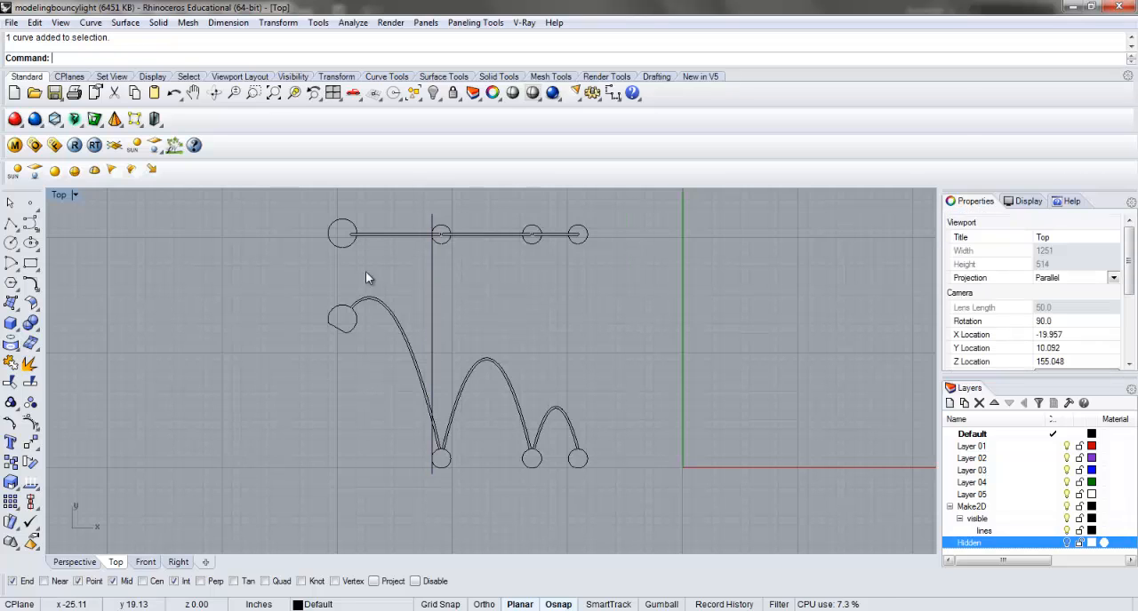
Draw a vertical guide line from the right side of the first small ball past the elevation and shift it up above the plan.
left_click(12, 226)
scroll(445, 236, "up", 3)
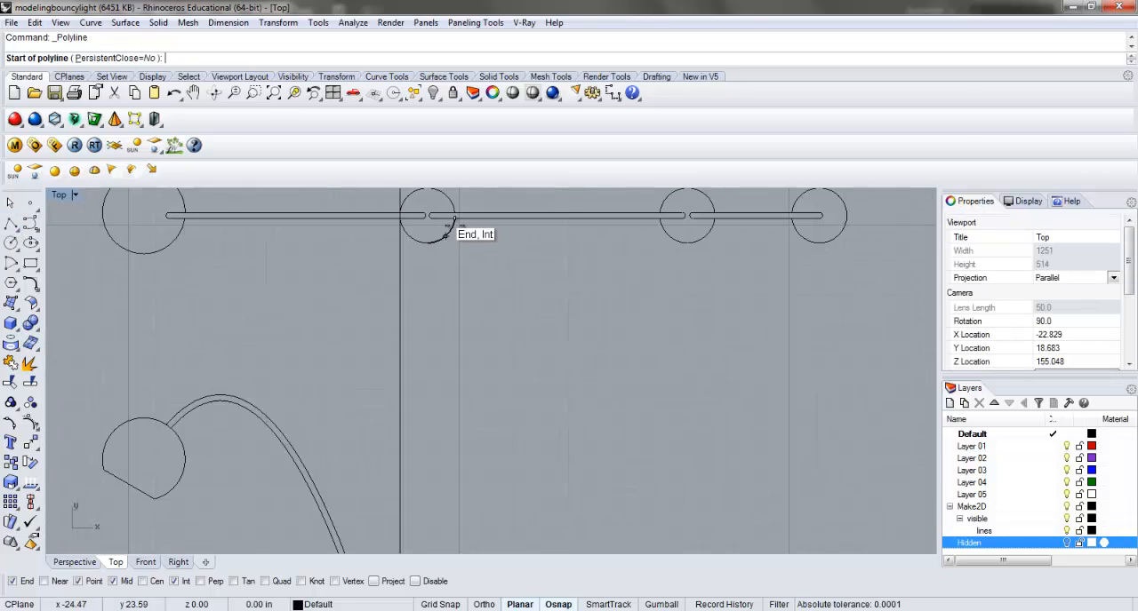
left_click(453, 218)
scroll(453, 218, "down", 3)
key("F8")
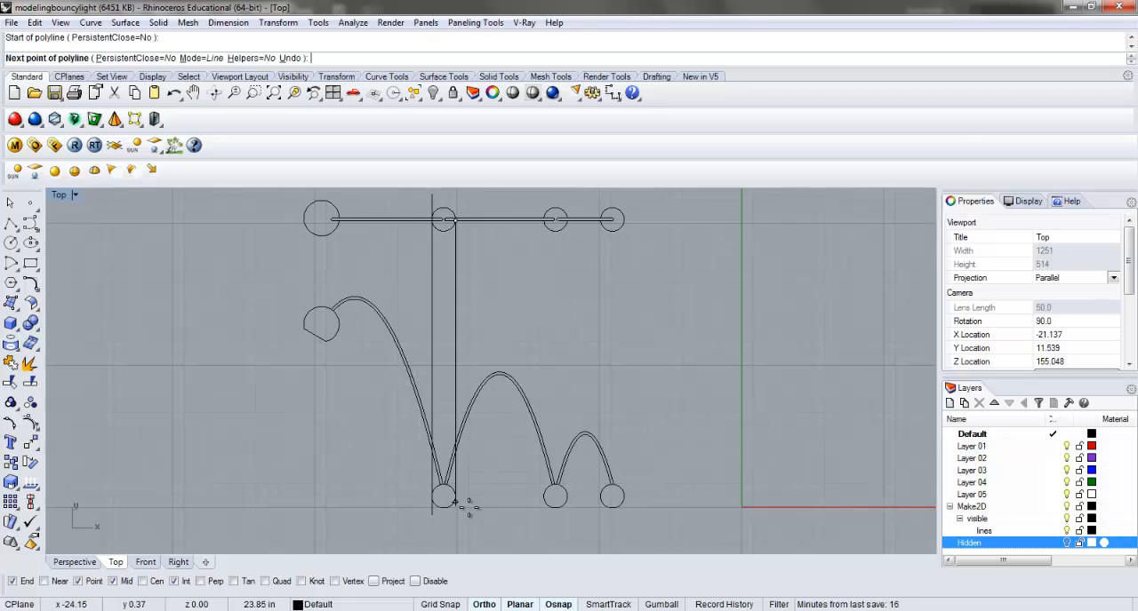
left_click(455, 530)
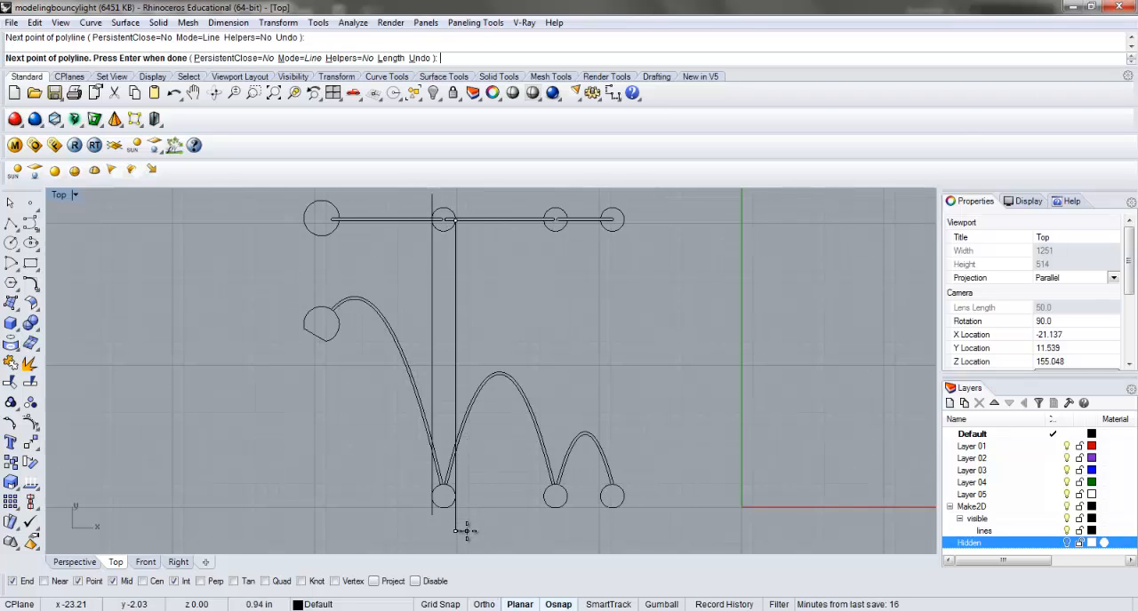
key("Return")
left_click(455, 363)
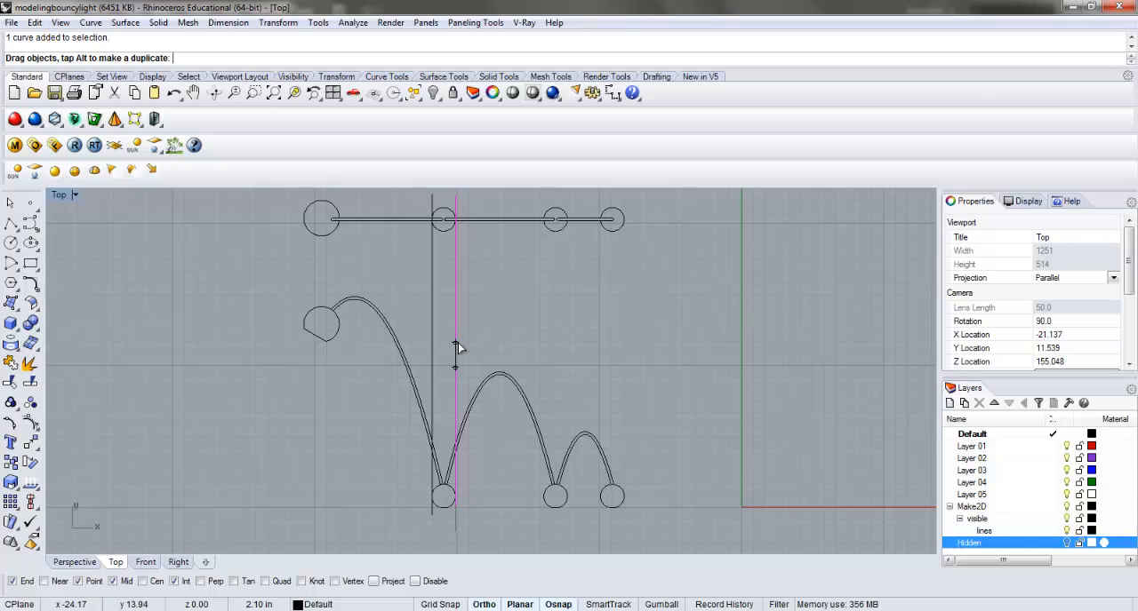
Copy both vertical guide lines from the top of the first small ball to the tops of the other two small balls in the plan.
left_click_drag(500, 320, 425, 317)
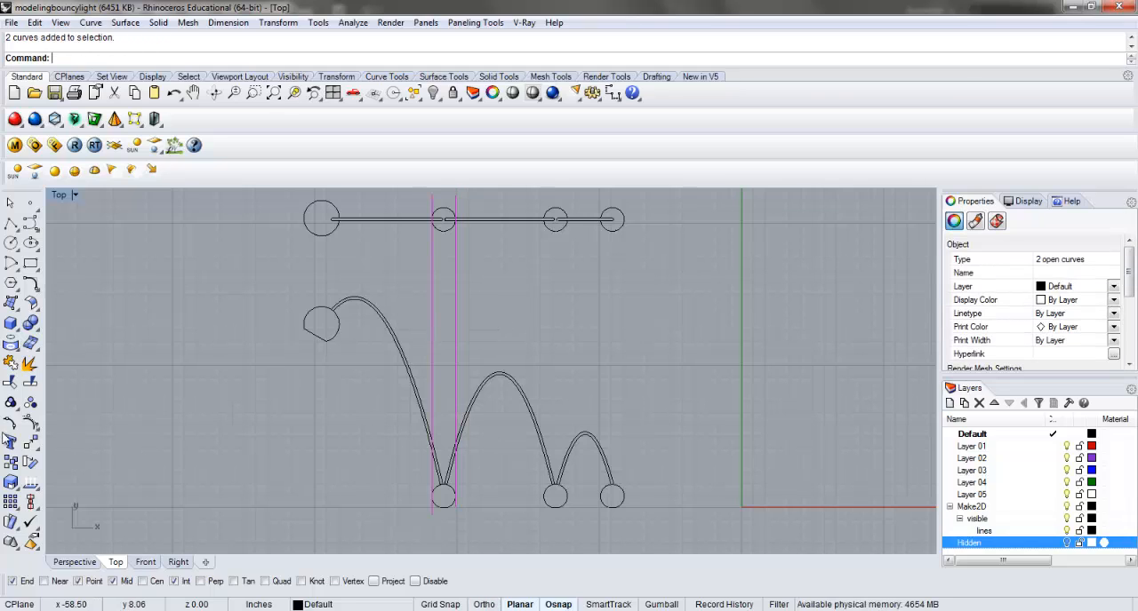
left_click(10, 464)
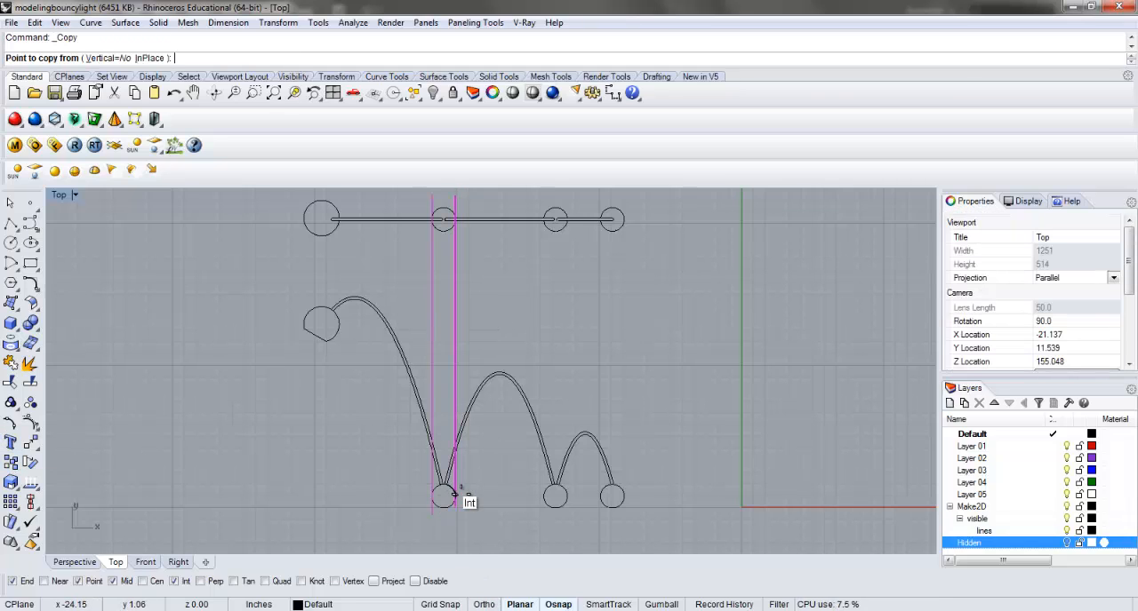
scroll(471, 247, "up", 2)
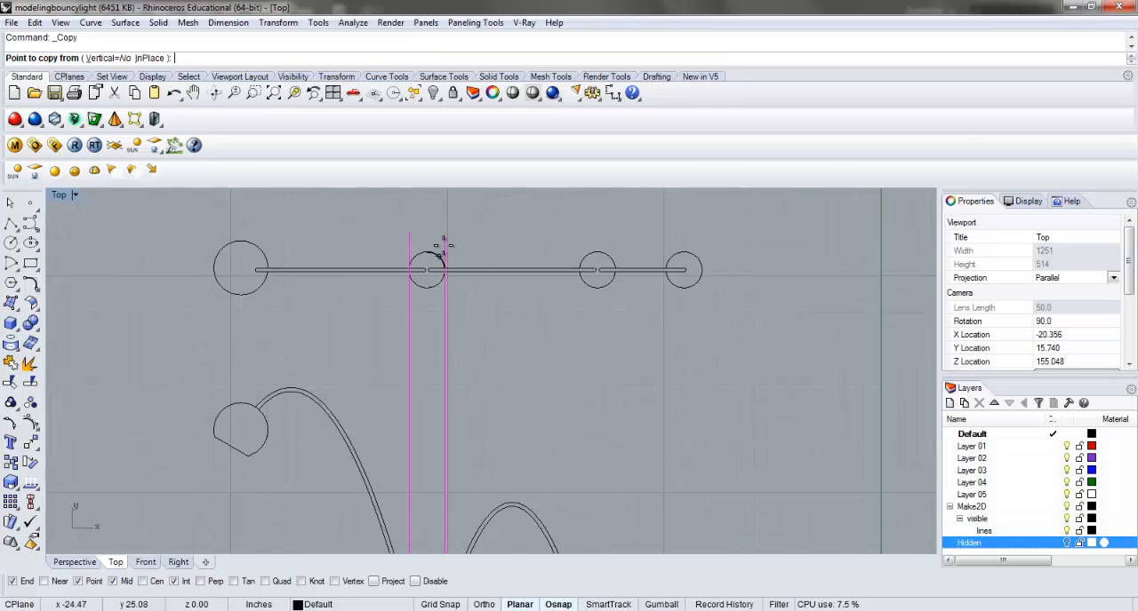
scroll(441, 252, "up", 3)
left_click(405, 256)
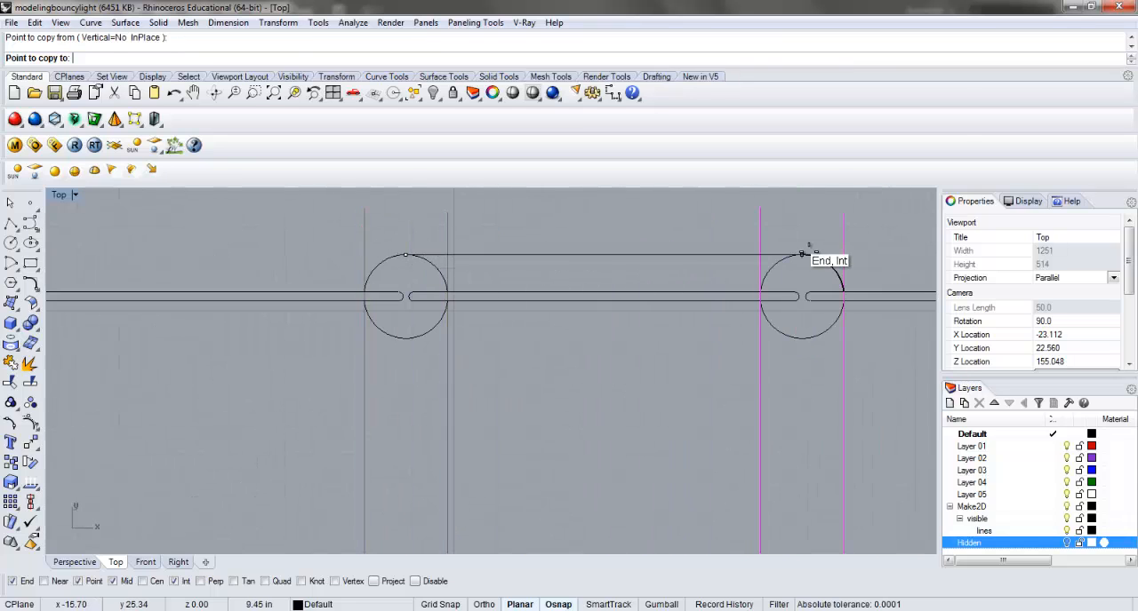
left_click(801, 255)
right_click_drag(834, 303, 503, 302)
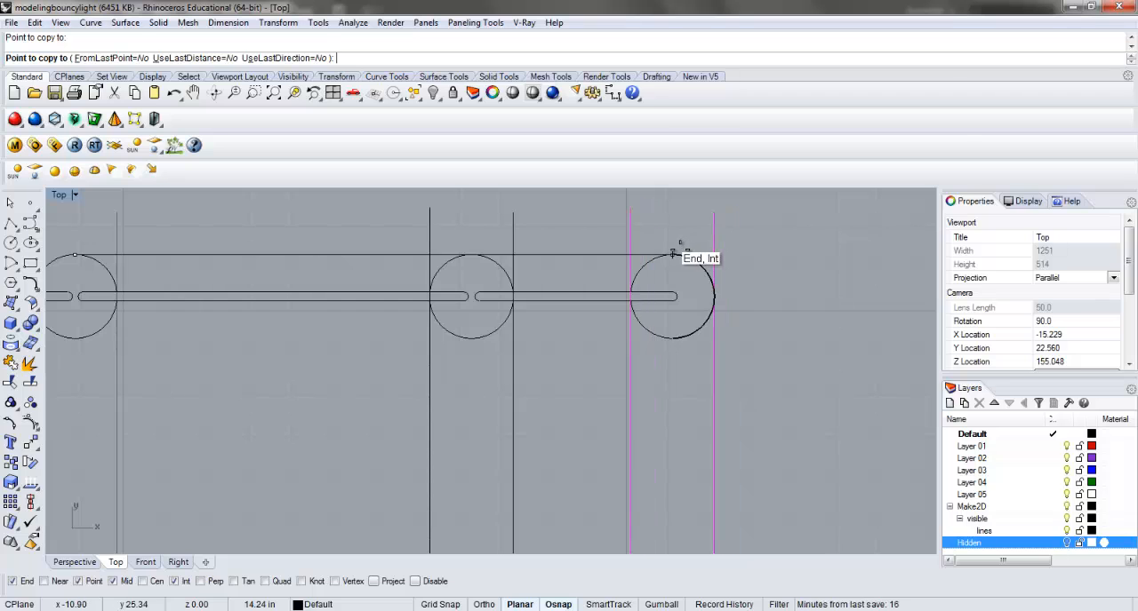
left_click(673, 256)
scroll(735, 255, "down", 4)
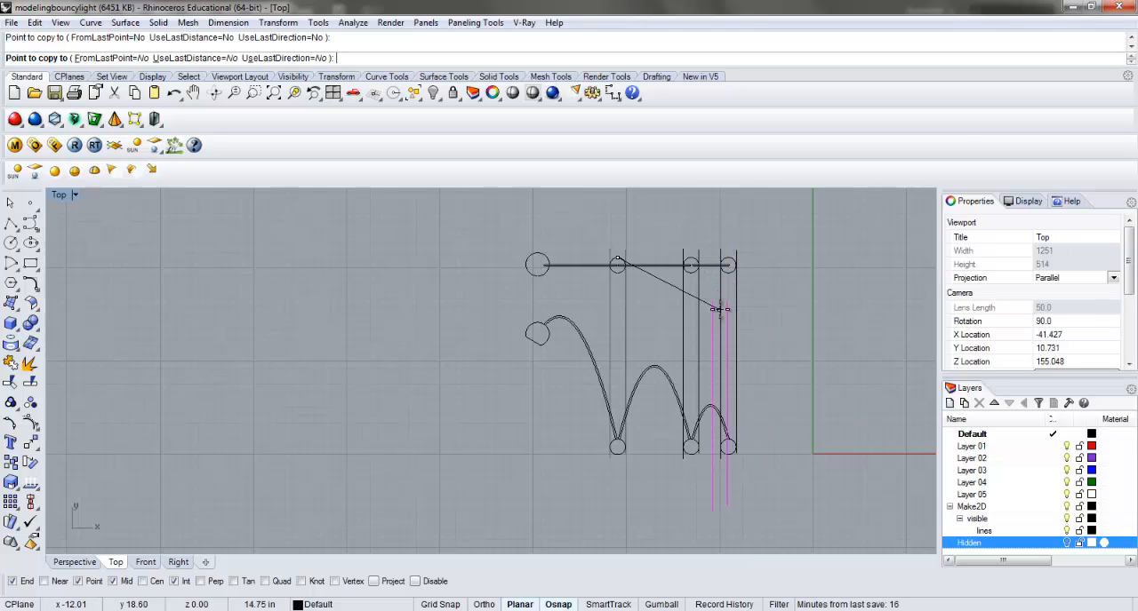
right_click(720, 311)
left_click(756, 431)
Draw a horizontal ground line along the bottoms of the elevation's balls and slide it right so it extends past both ends.
left_click(10, 224)
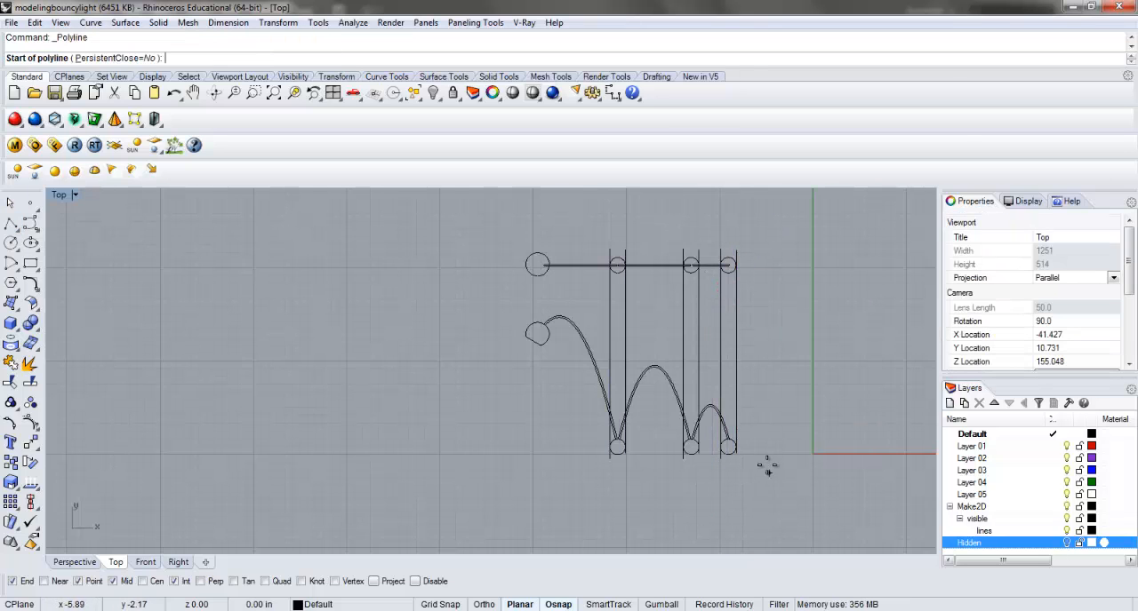
scroll(766, 468, "up", 3)
left_click(681, 439)
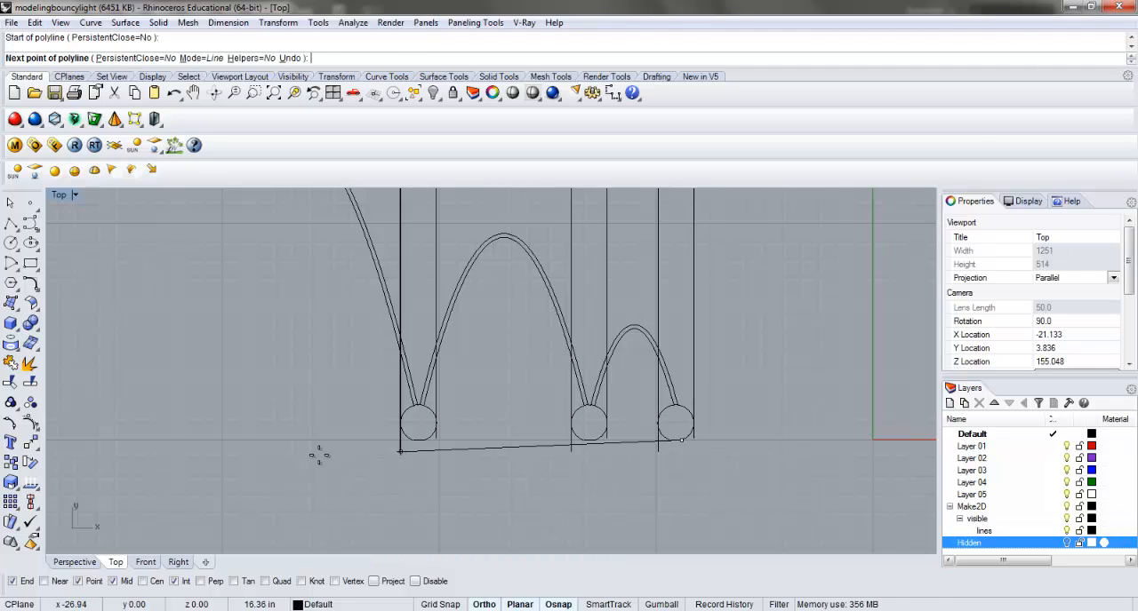
scroll(227, 454, "down", 3)
left_click(147, 451)
right_click(160, 453)
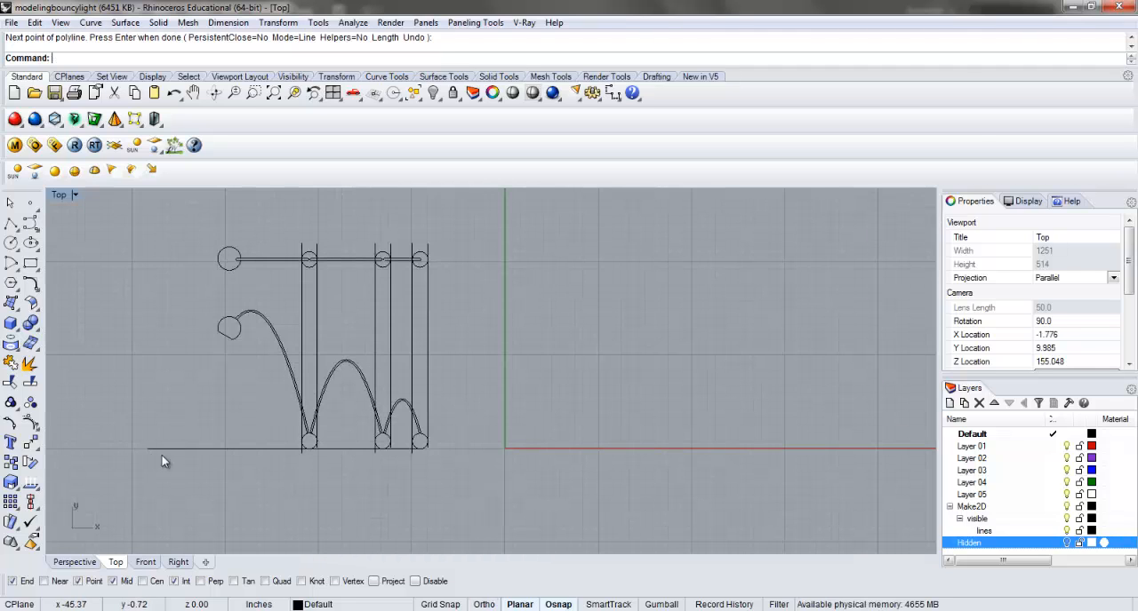
left_click(165, 449)
left_click_drag(179, 451, 209, 450)
Draw a long horizontal guide line just above the tallest arc, spanning the full width of the elevation.
scroll(245, 338, "up", 6)
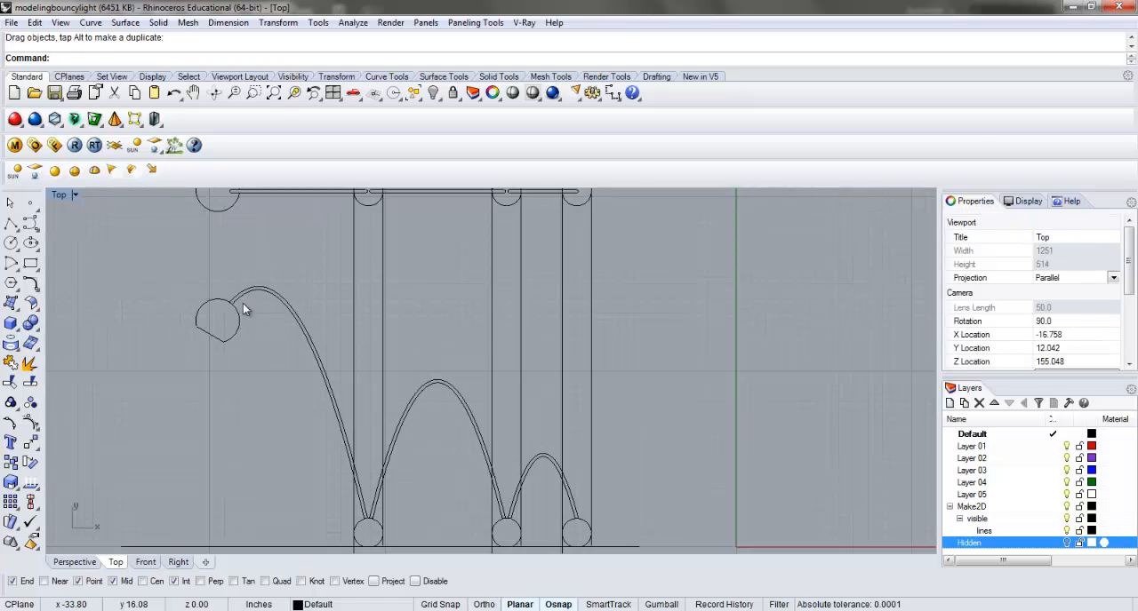
left_click(12, 225)
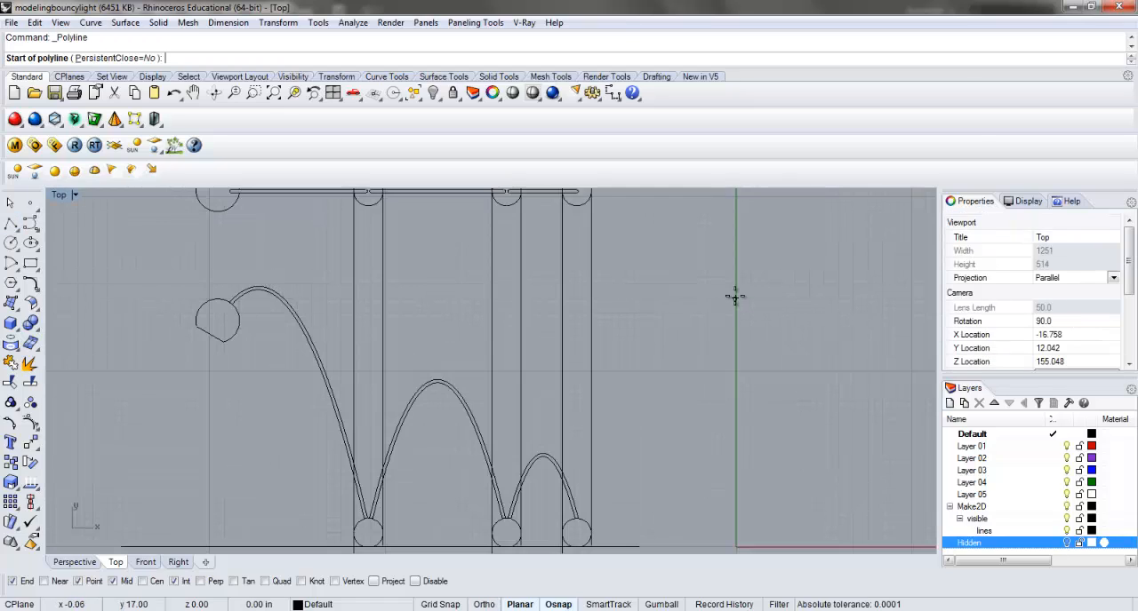
left_click(759, 276)
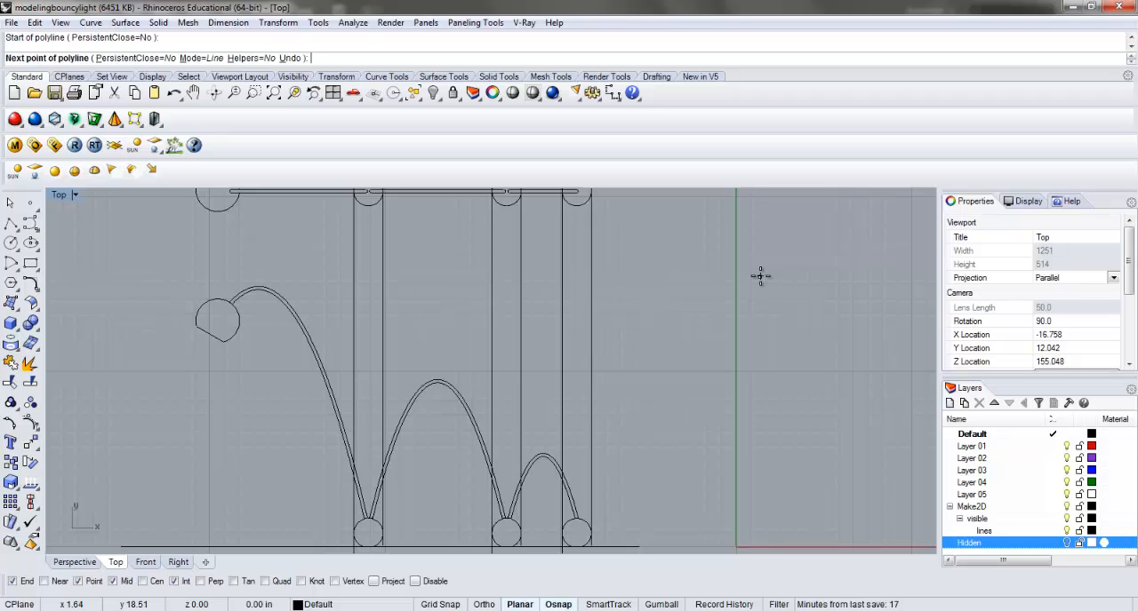
left_click(158, 278)
key("Return")
Move the upper horizontal guide line onto the tallest arc's top using the Tan snap, and slide it right to span the elevation.
left_click(238, 278)
left_click(30, 442)
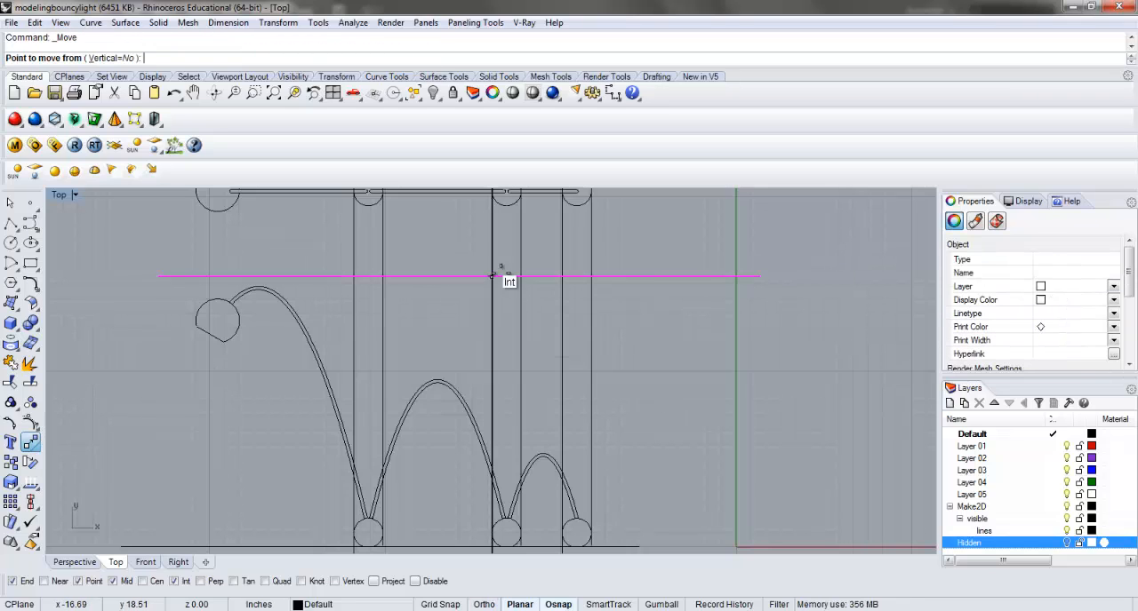
left_click(492, 277)
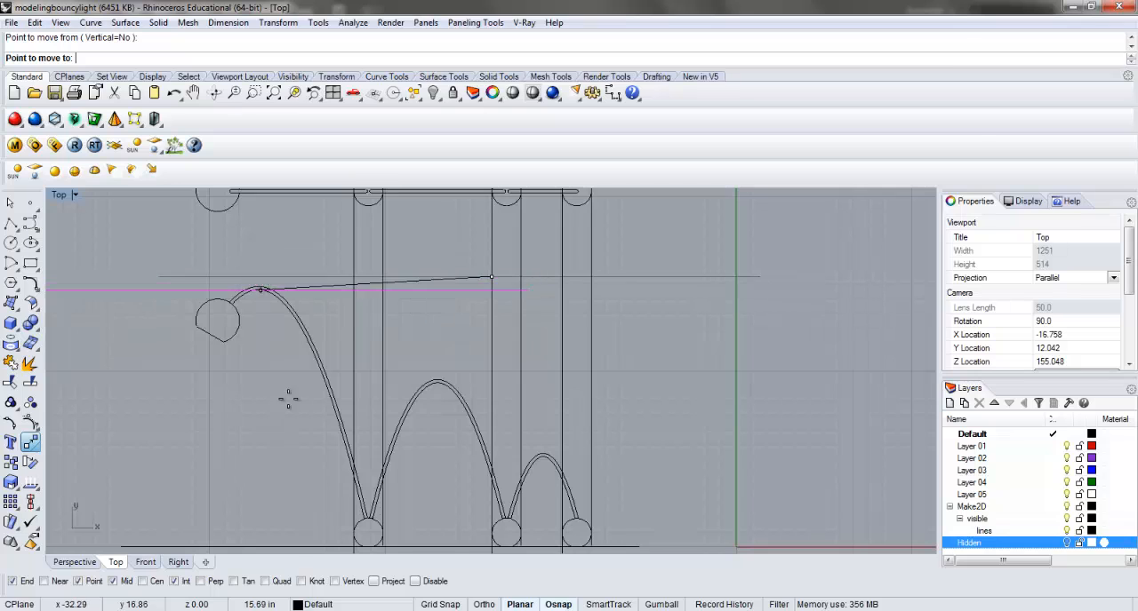
left_click(234, 582)
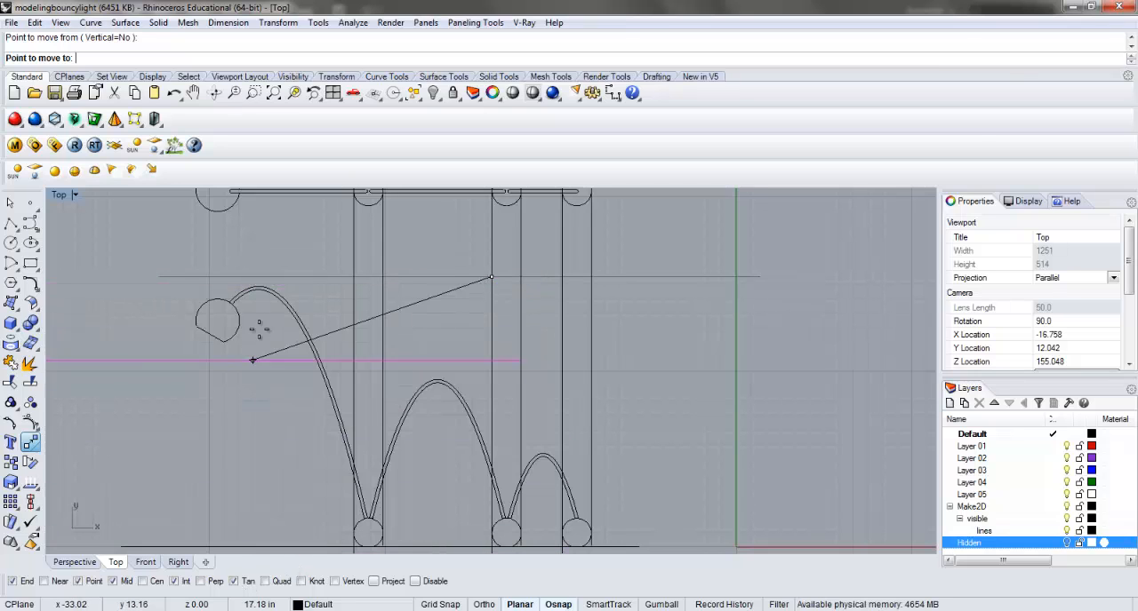
left_click(258, 284)
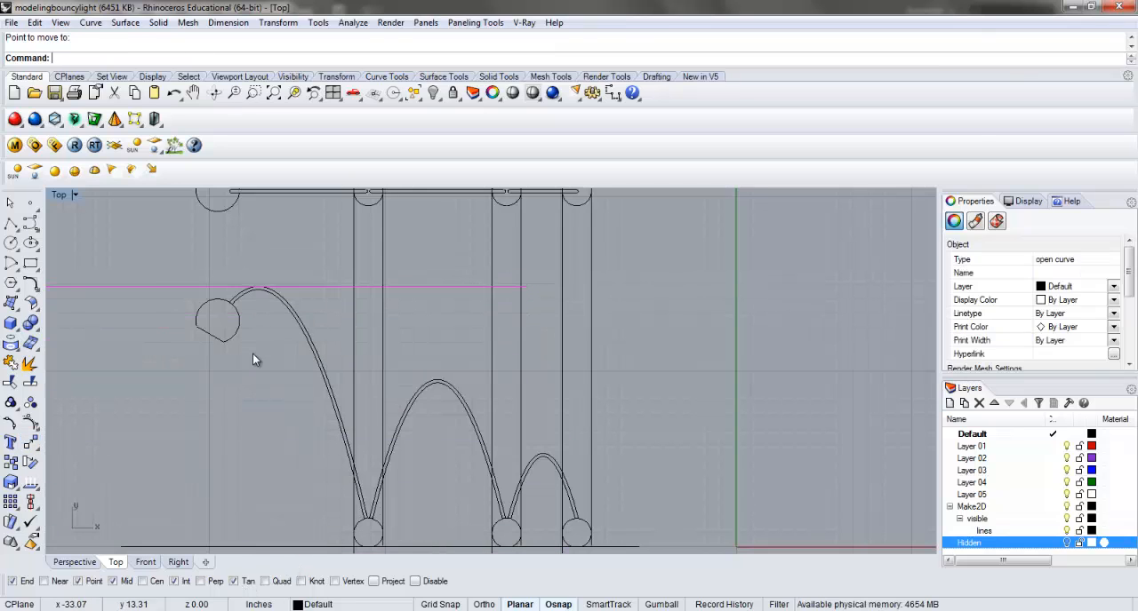
key("Escape")
scroll(295, 344, "down", 4)
left_click_drag(153, 313, 253, 317)
key("Escape")
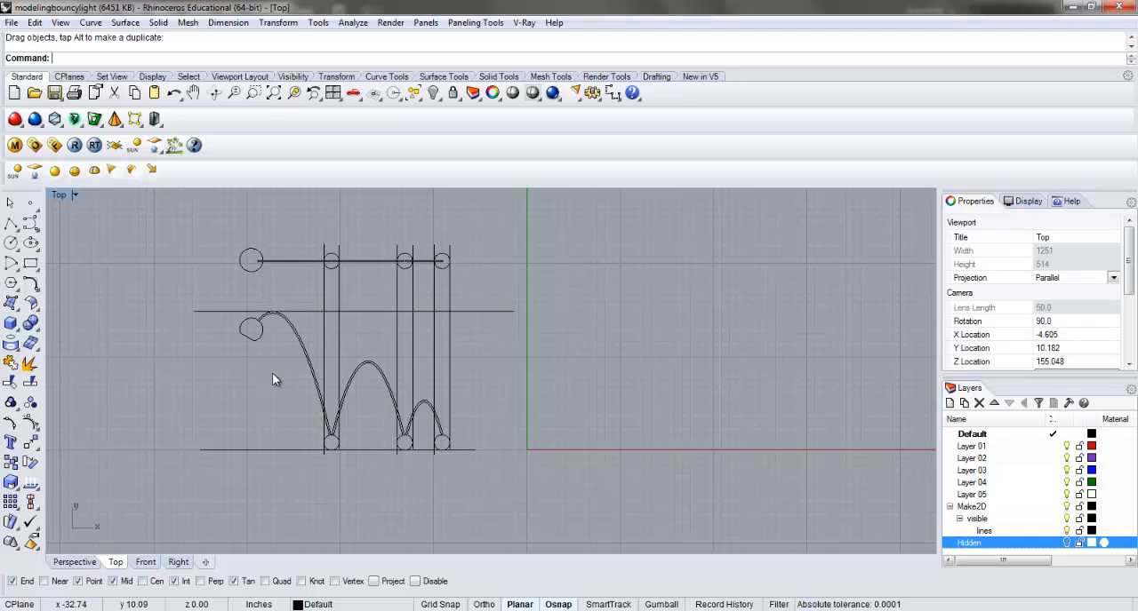
Dimension the elevation's overall height between the upper guide line and the ground line, placing the dimension left of the lamp head.
scroll(271, 373, "up", 2)
scroll(263, 378, "up", 1)
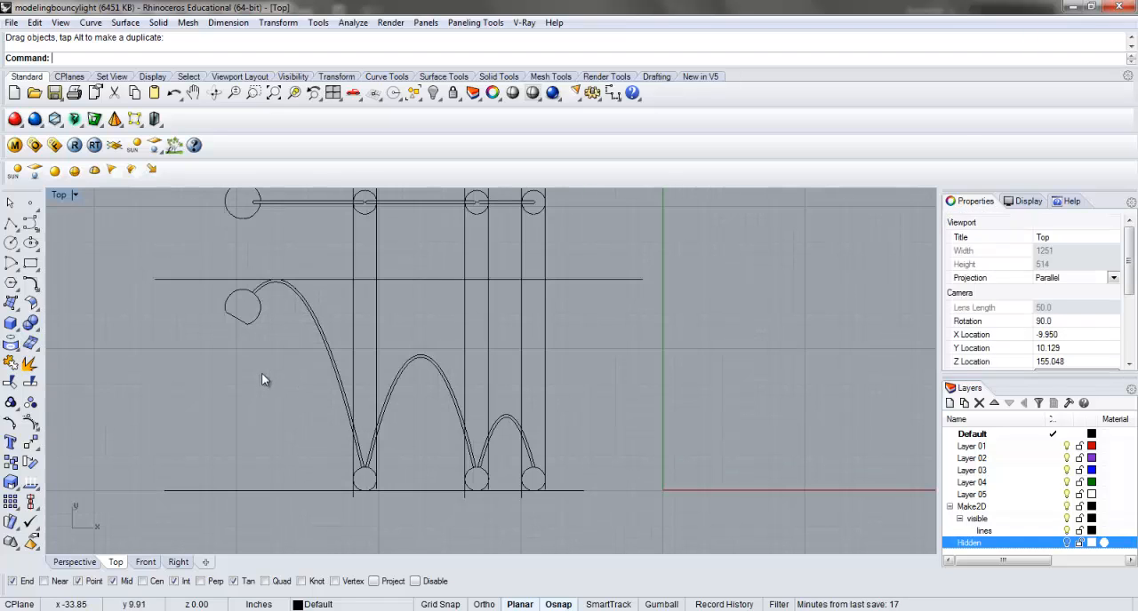
left_click(32, 229)
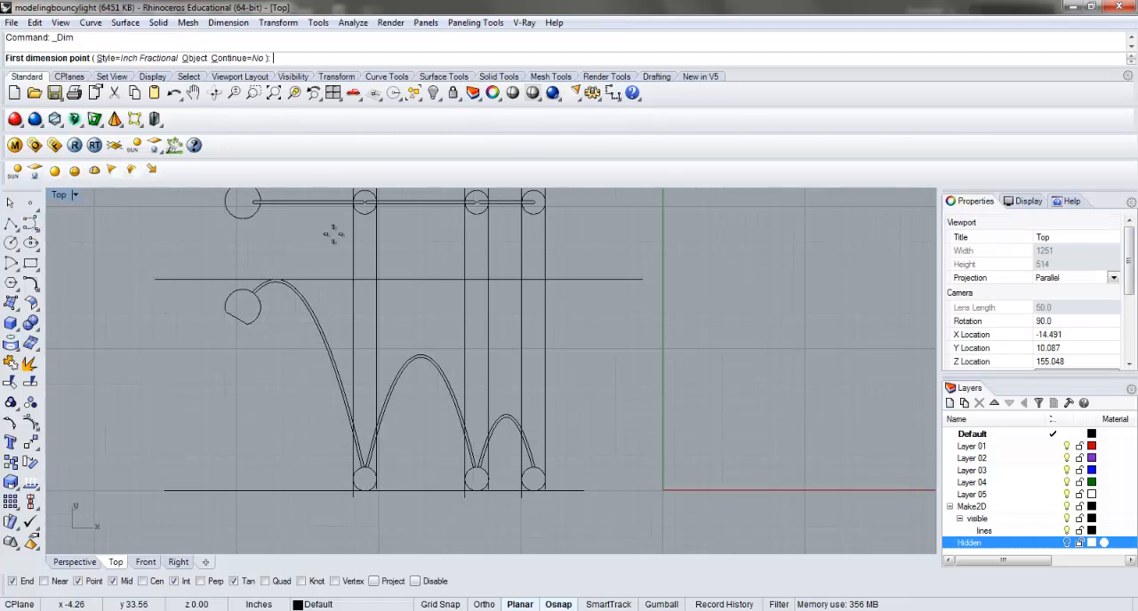
left_click(178, 284)
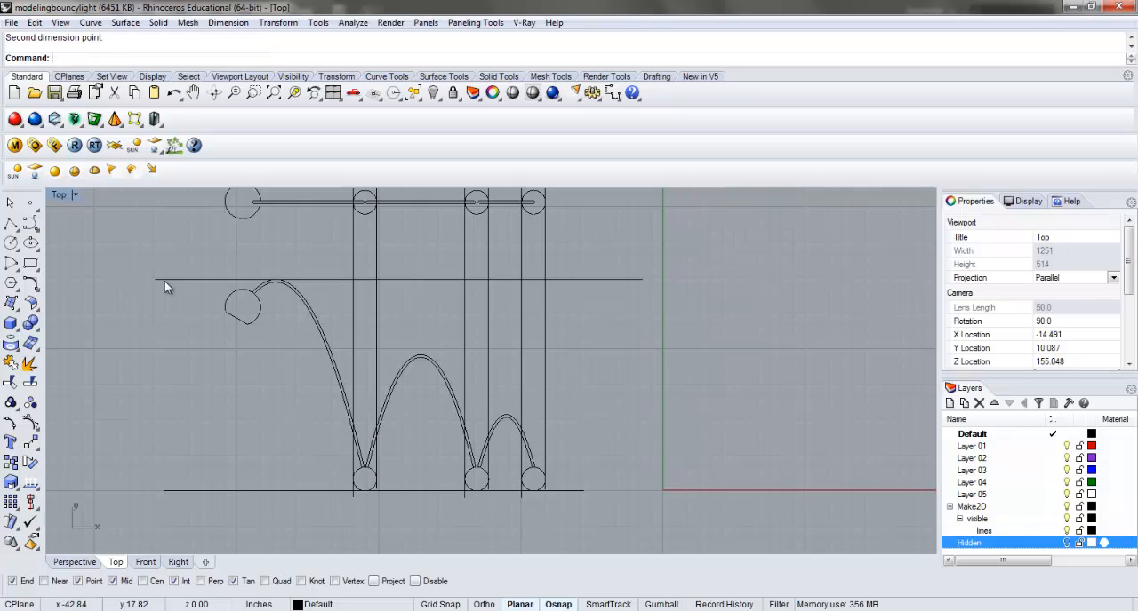
left_click(167, 489)
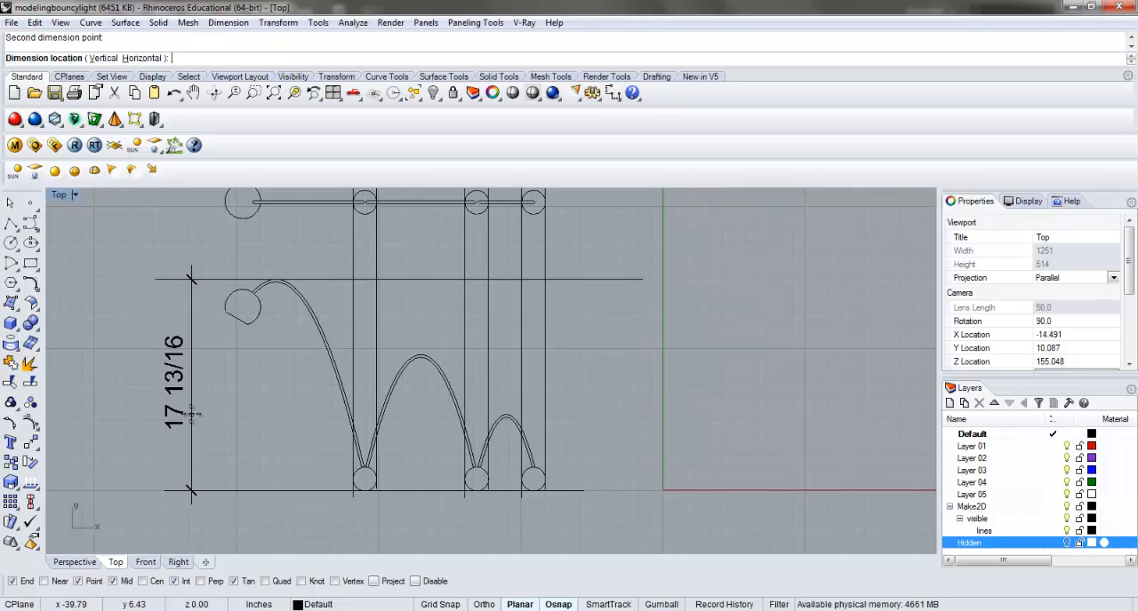
left_click(191, 417)
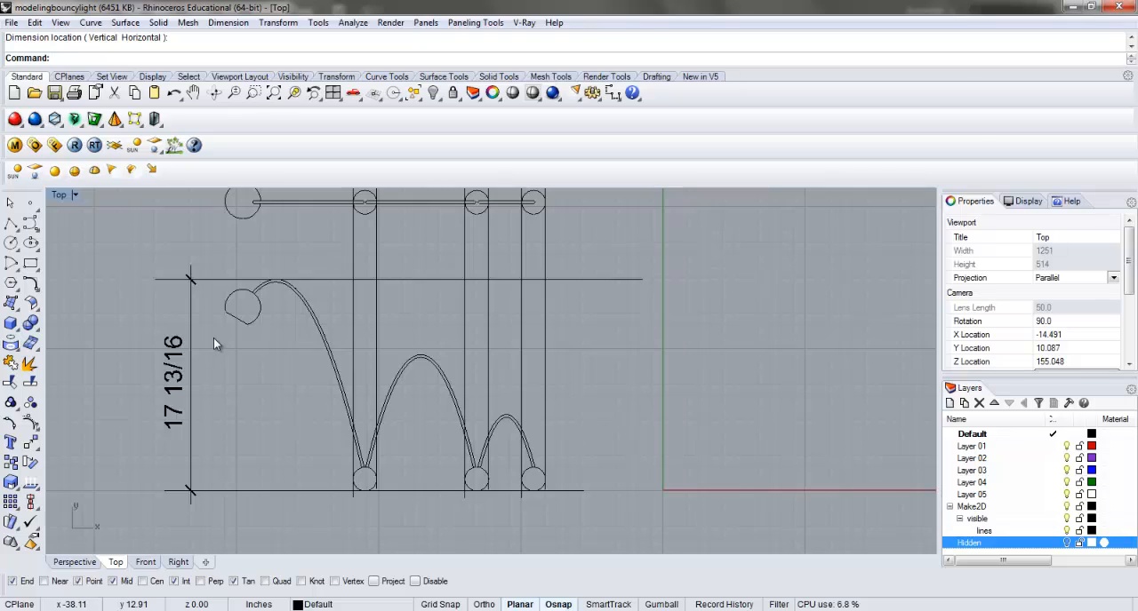
Dimension the elevation's overall width from the last ball's outer edge to the lamp head's outer edge, placing it above the upper guide line.
right_click_drag(264, 352, 268, 381)
right_click(277, 405)
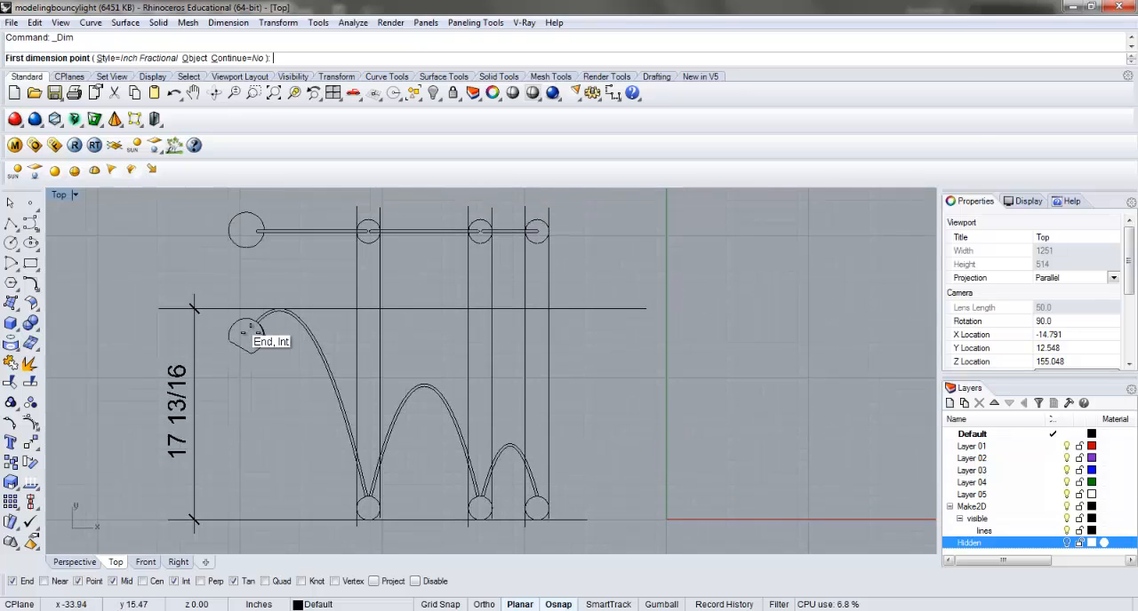
left_click(558, 517)
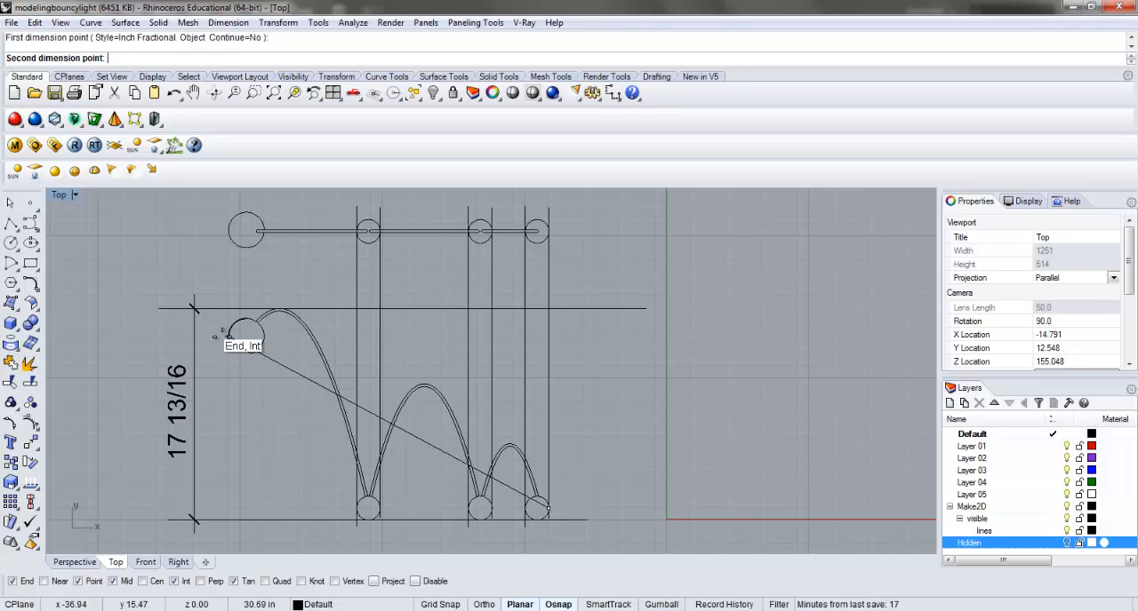
left_click(228, 335)
left_click(338, 285)
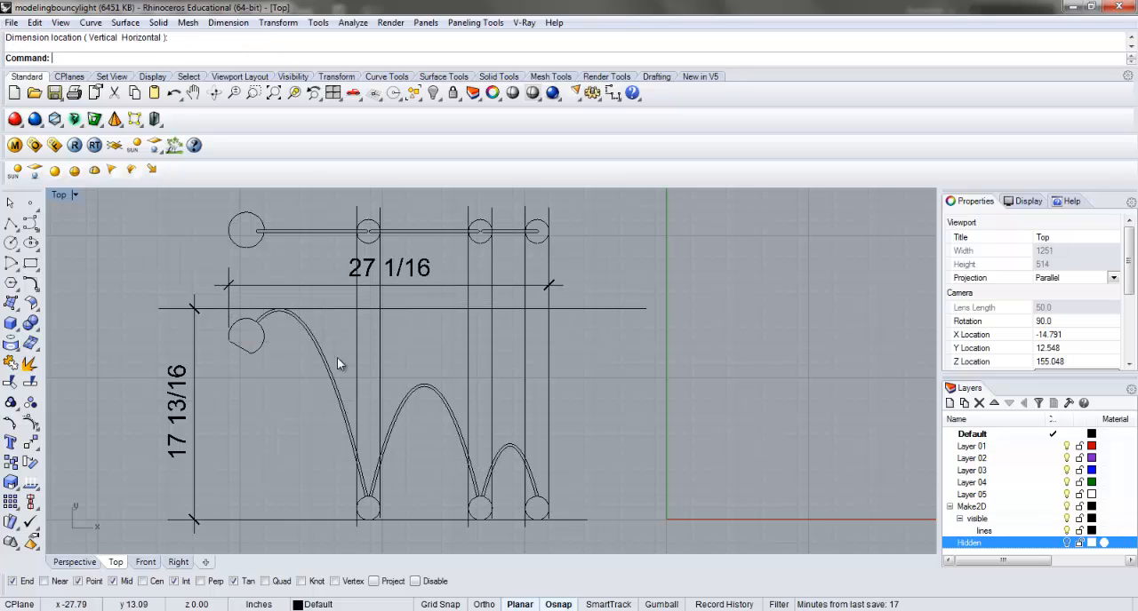
Draw a vertical polyline about 2.3 inches long straight down from the outer edge of the plan's large lamp head circle, with Ortho on.
key("Return")
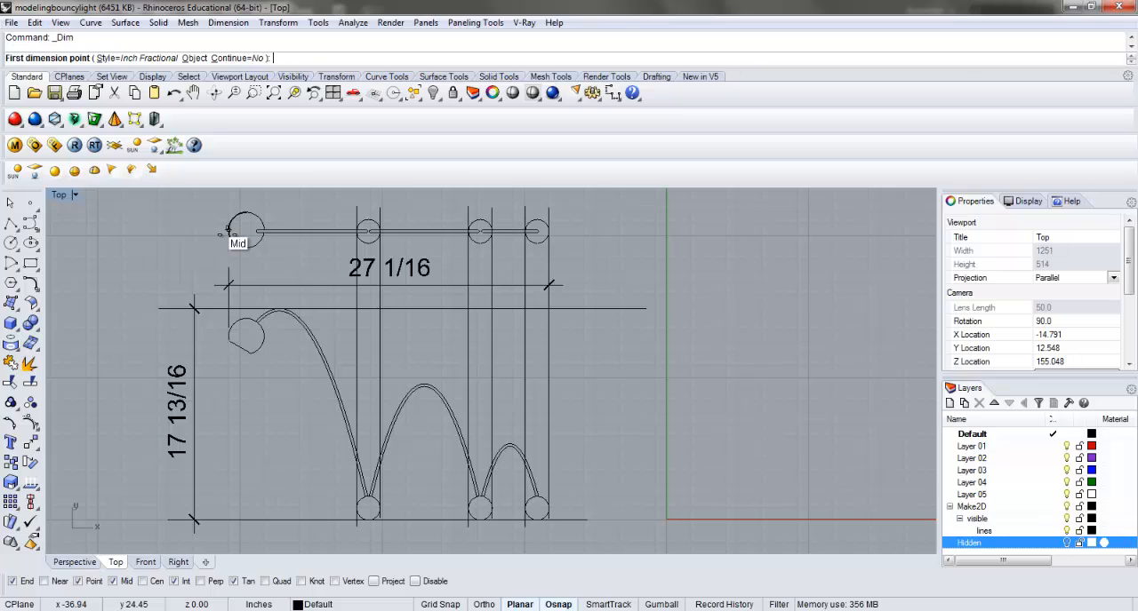
left_click(11, 222)
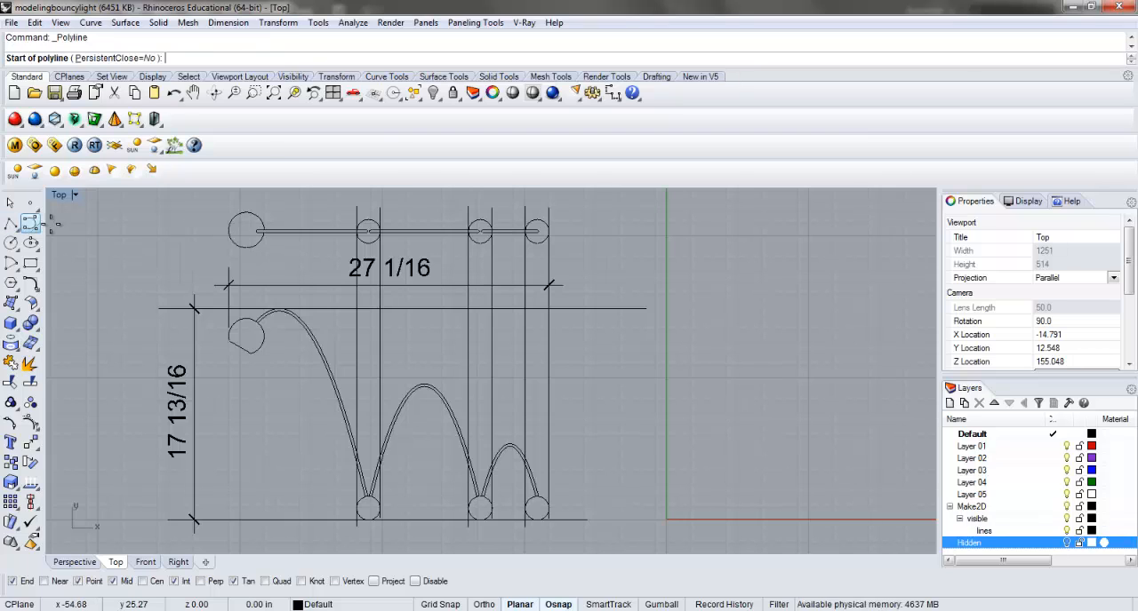
left_click(228, 231)
key("F8")
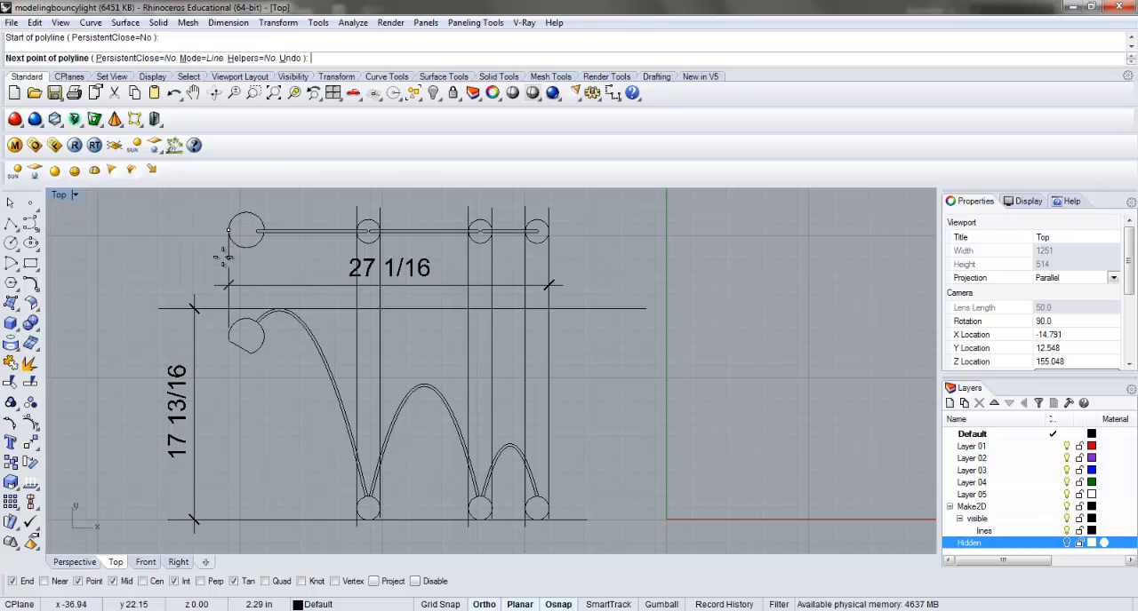
left_click(223, 257, "shift")
key("Return")
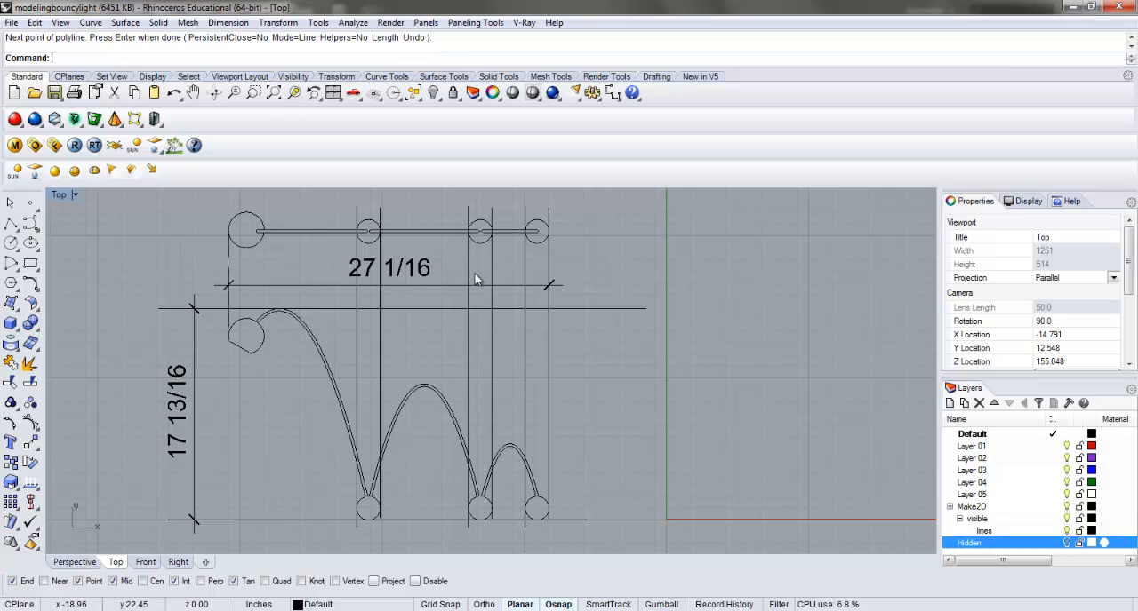
scroll(467, 315, "down", 1)
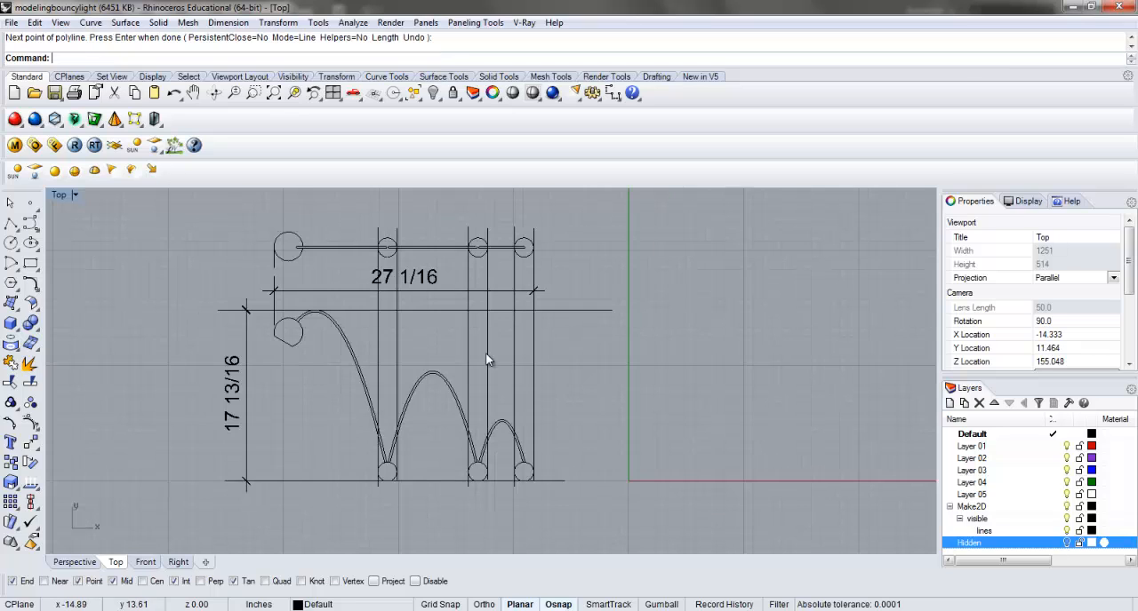
scroll(428, 295, "up", 1)
left_click(433, 279)
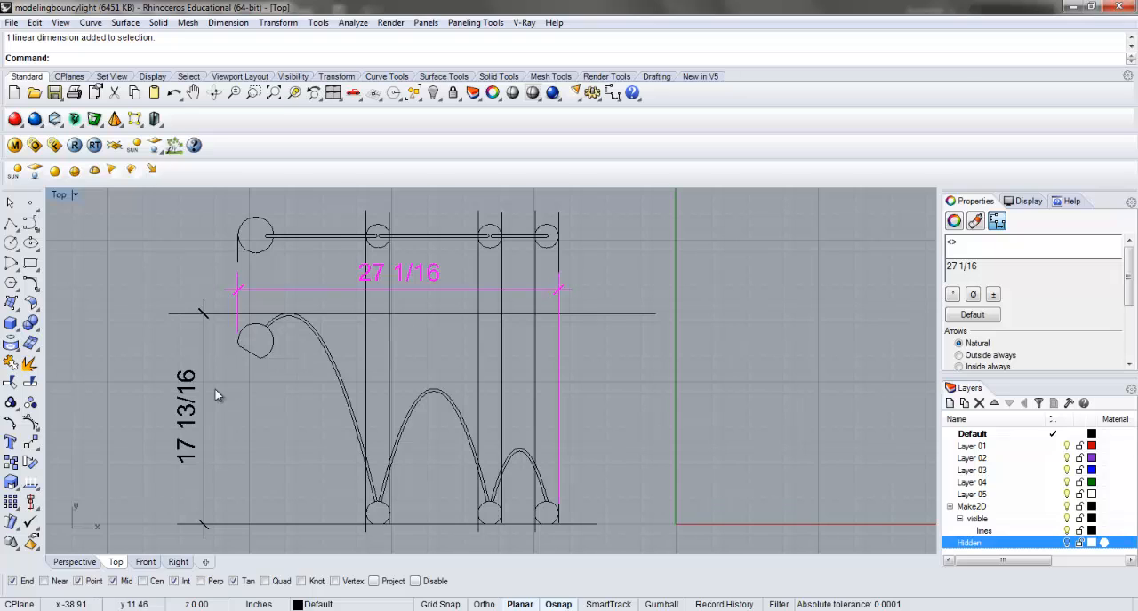
left_click(249, 404)
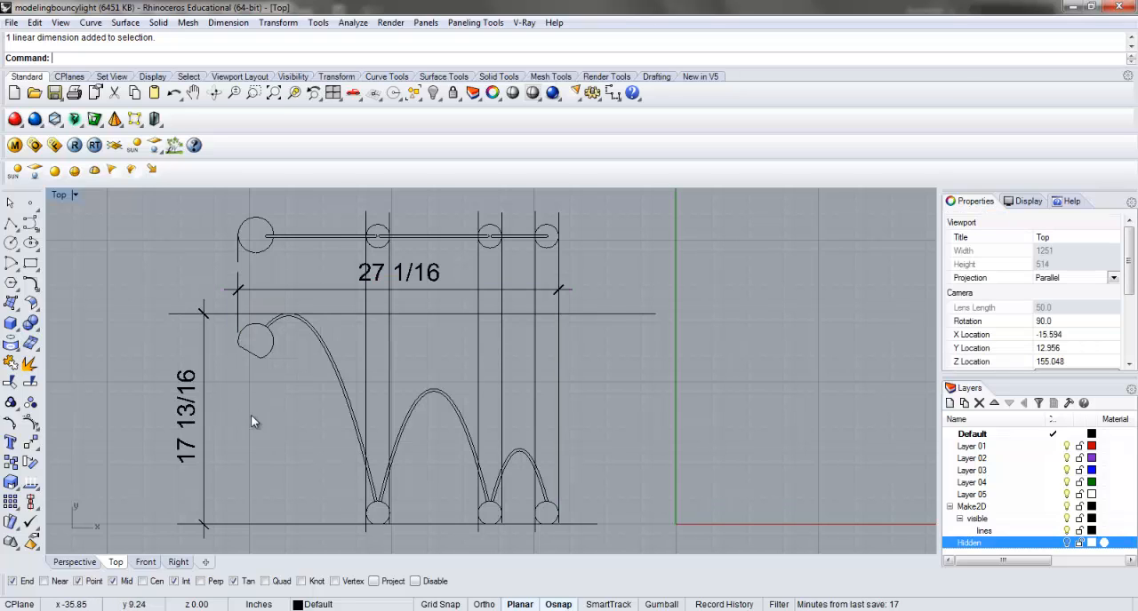
scroll(441, 412, "down", 1)
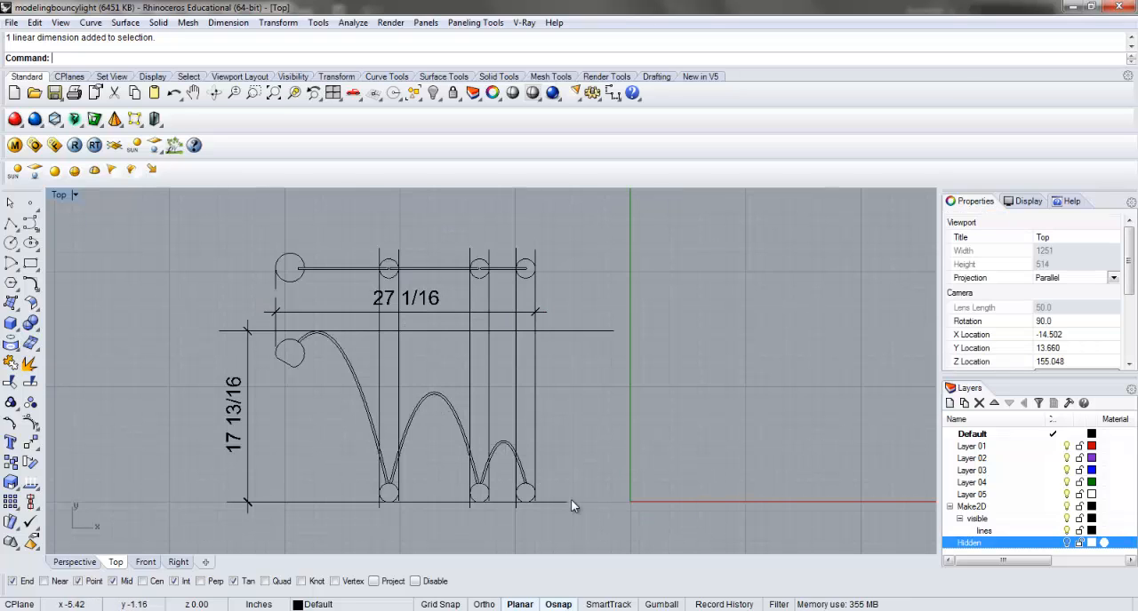
scroll(536, 429, "up", 3)
left_click(534, 415)
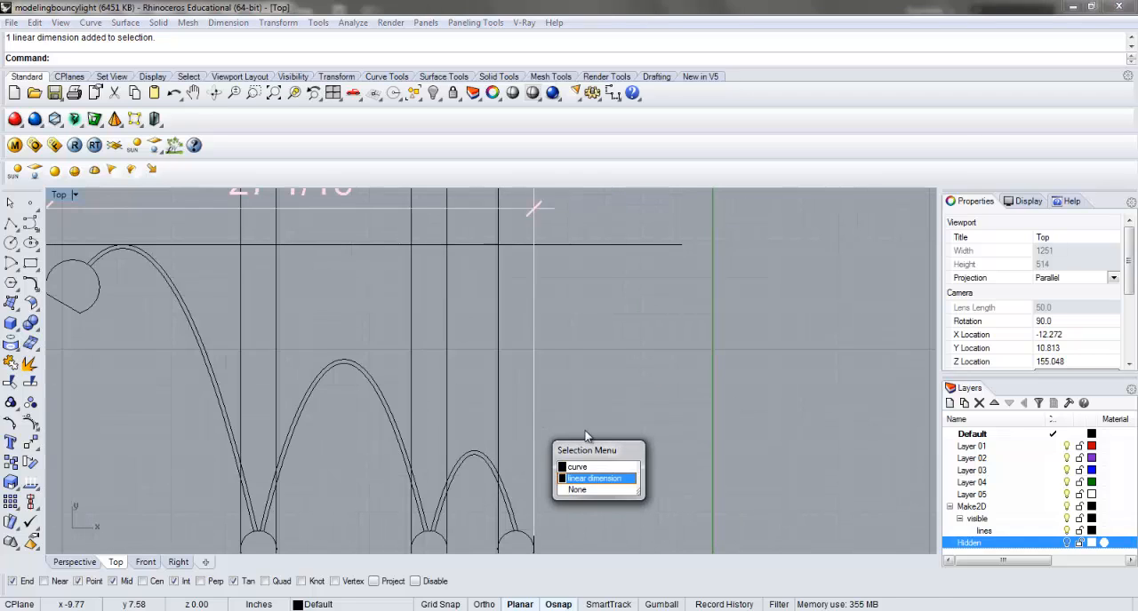
scroll(585, 397, "down", 2)
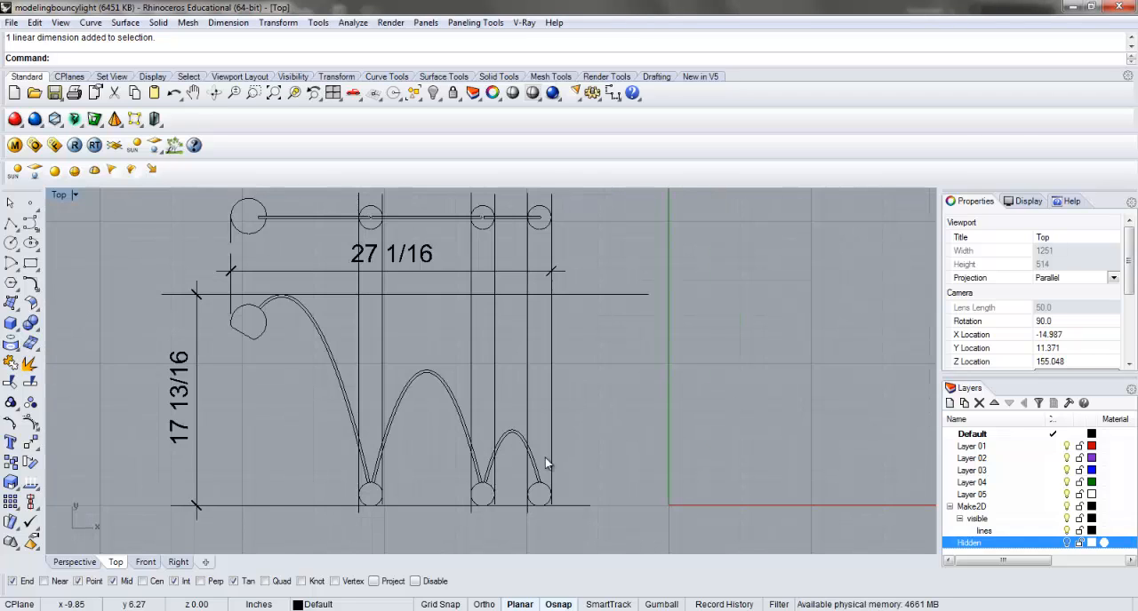
Delete the overall width and overall height dimensions from the elevation.
left_click(456, 270)
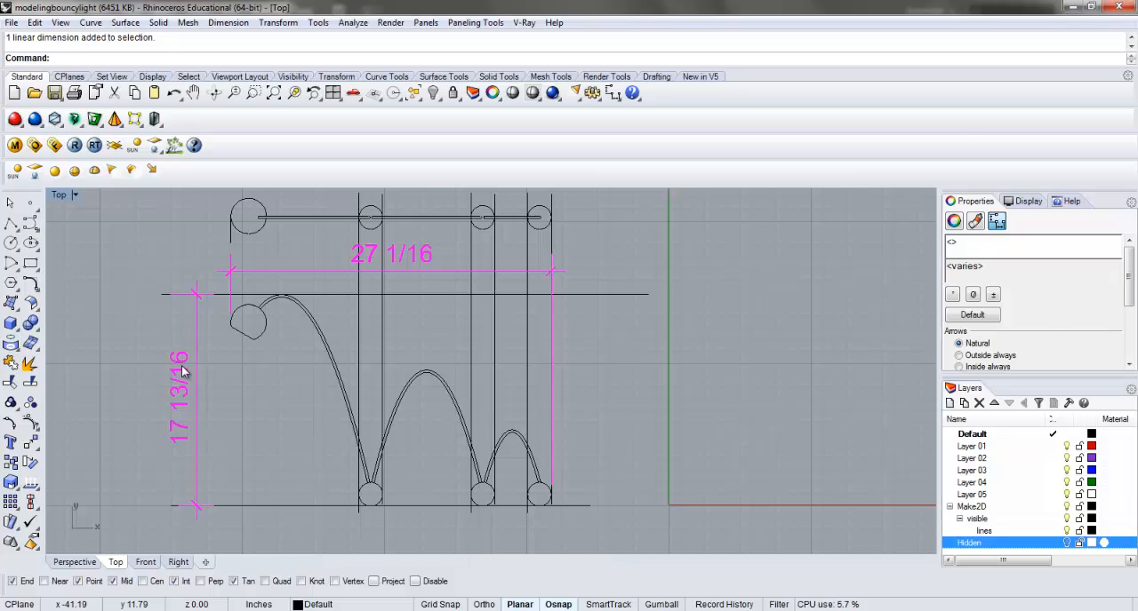
key("Delete")
scroll(181, 372, "down", 2)
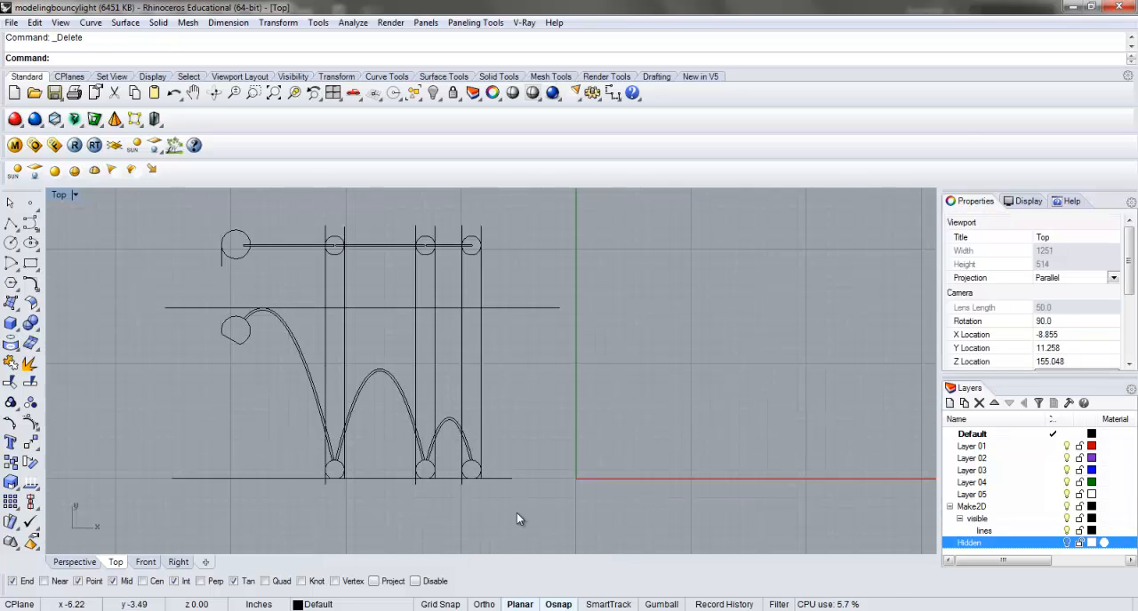
left_click_drag(517, 513, 149, 212)
key("Escape")
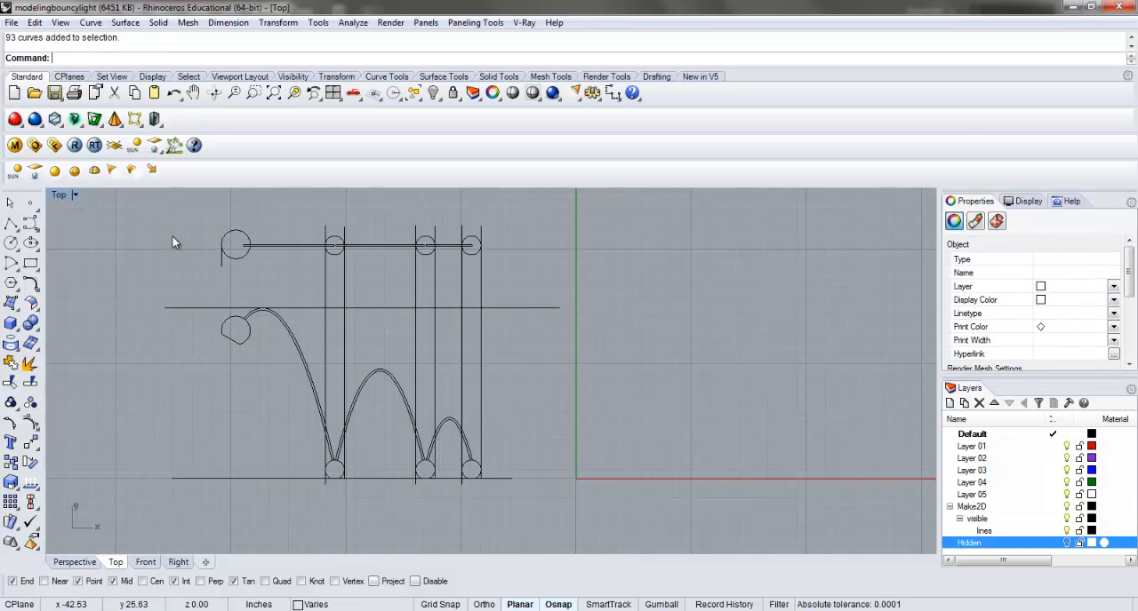
left_click(222, 266)
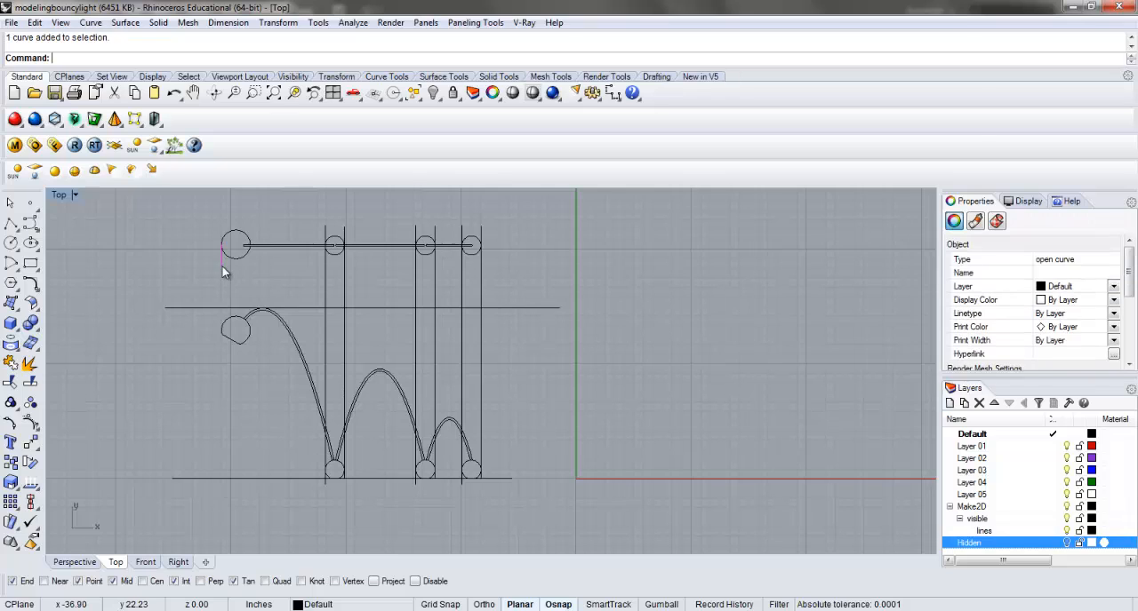
left_click(518, 289)
Export all plan and elevation curves to the Desktop as an Adobe Illustrator file named with the designer's first name plus "_Elevations", preserving the model scale.
left_click_drag(160, 503, 160, 503)
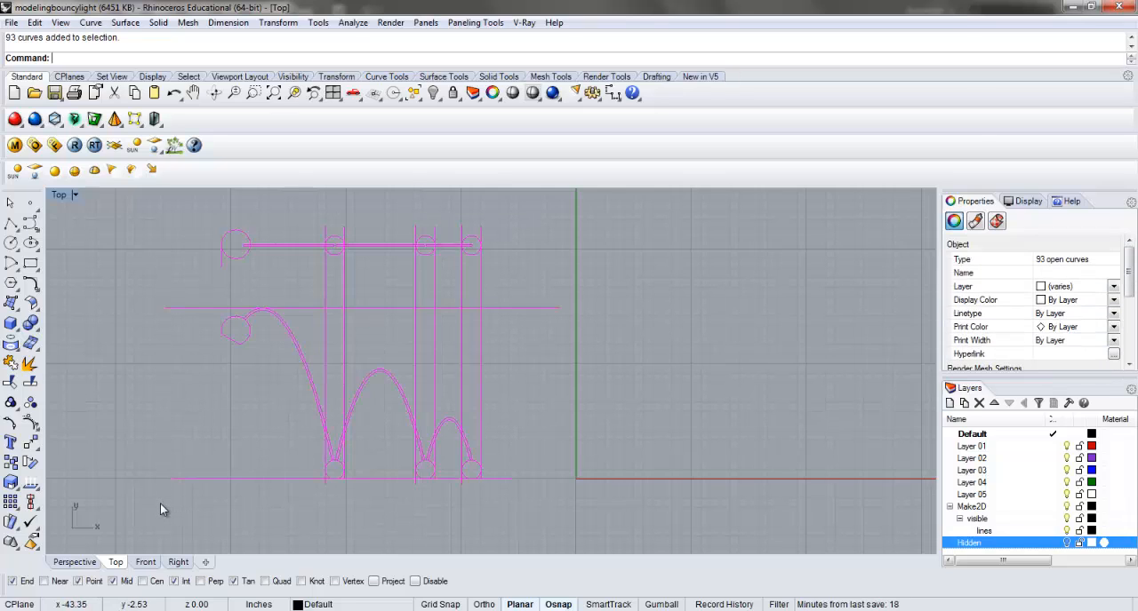
type("Expo")
key("Return")
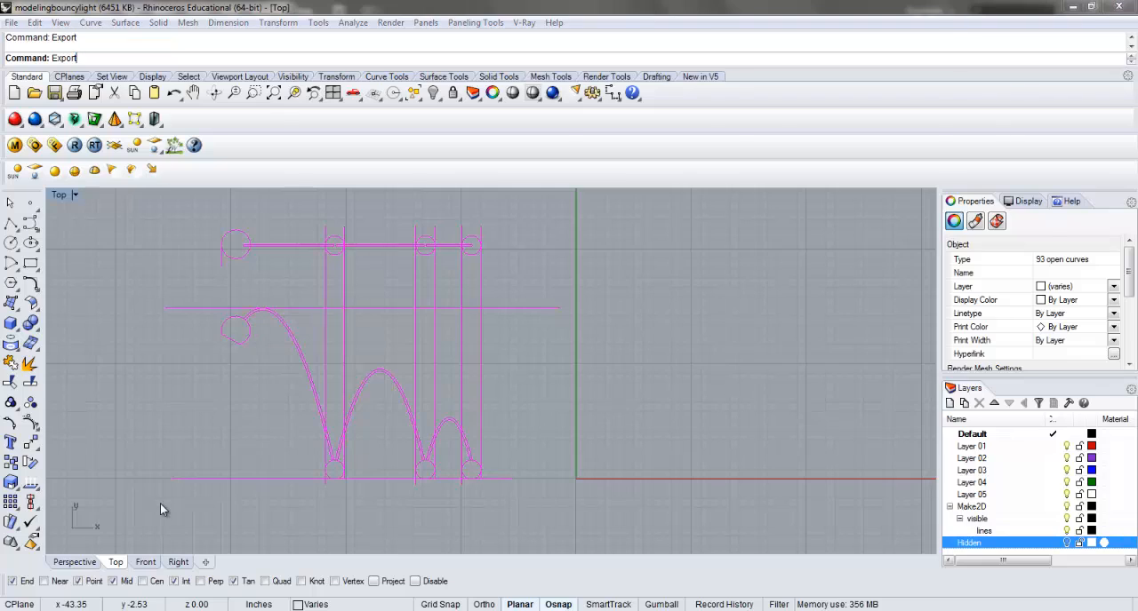
left_click(444, 449)
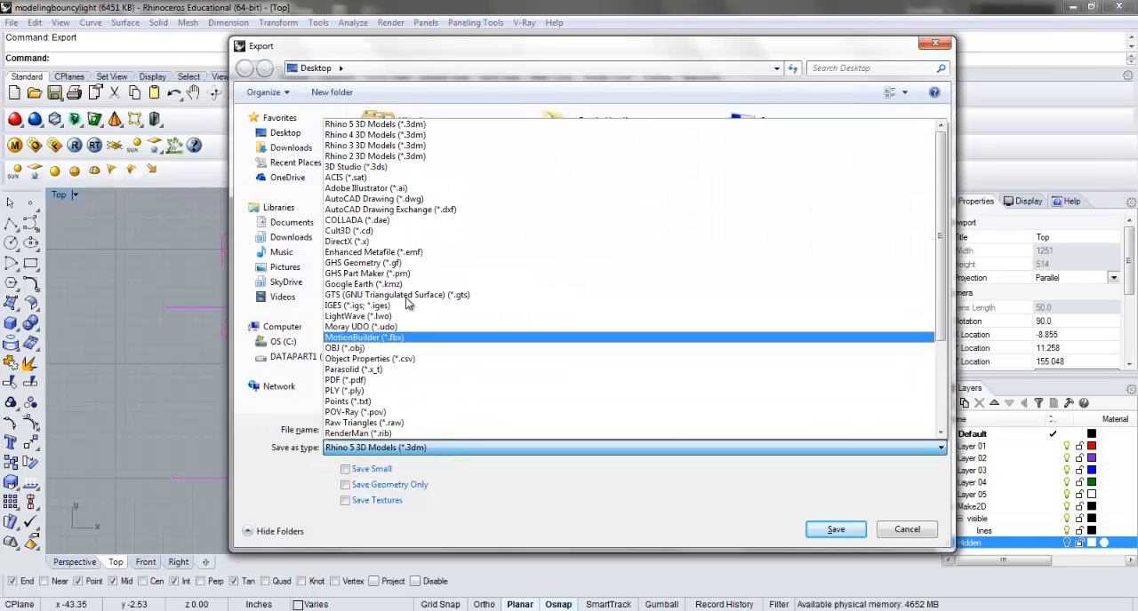
left_click(397, 189)
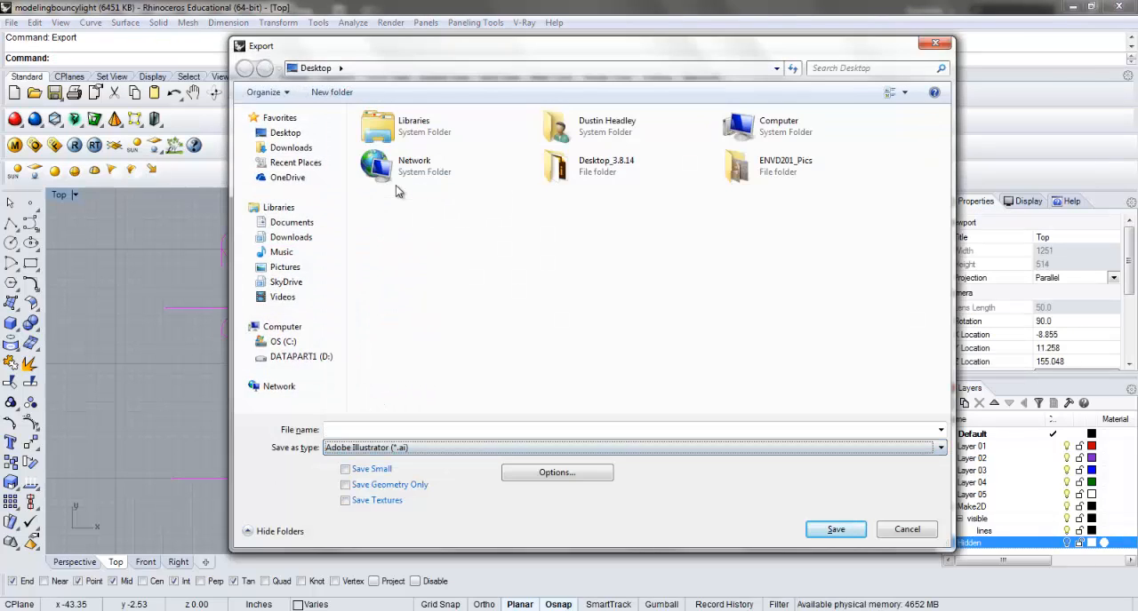
left_click(375, 430)
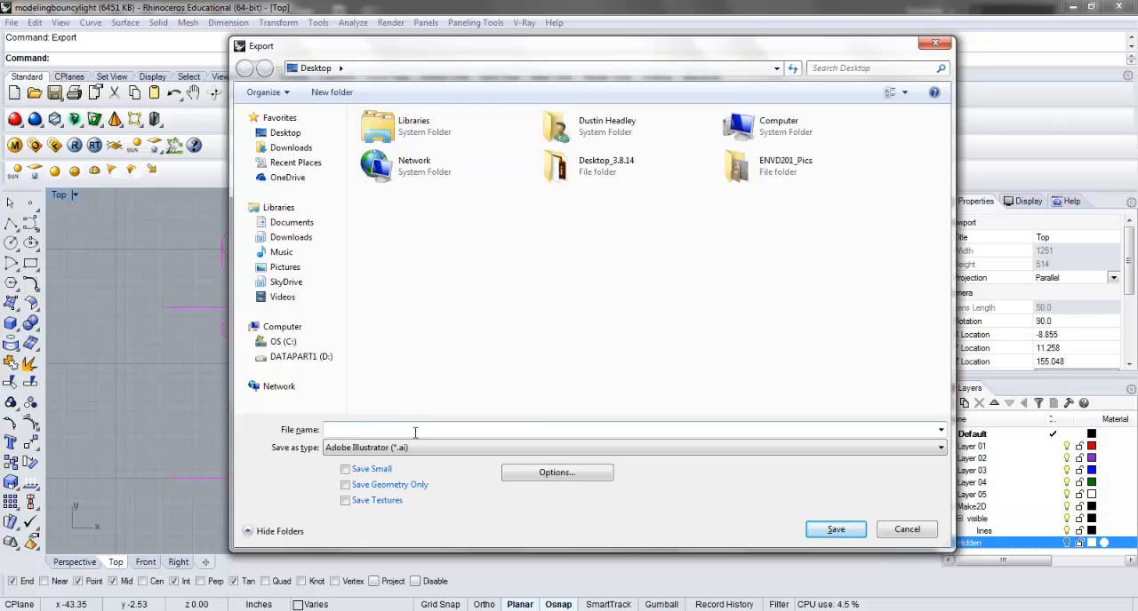
type("Alex_Elevations")
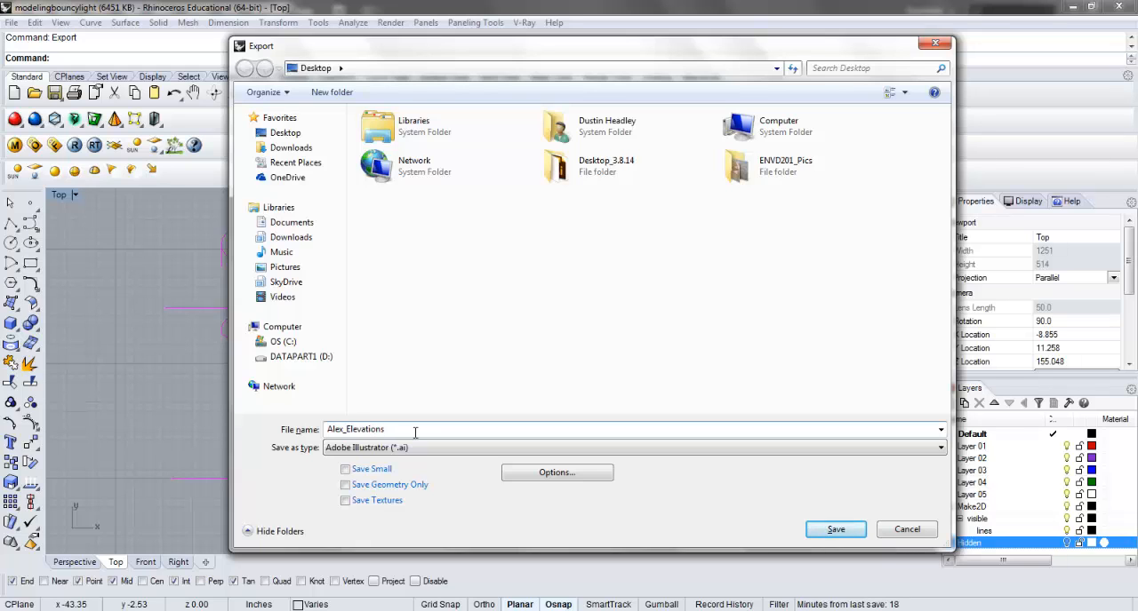
left_click(835, 530)
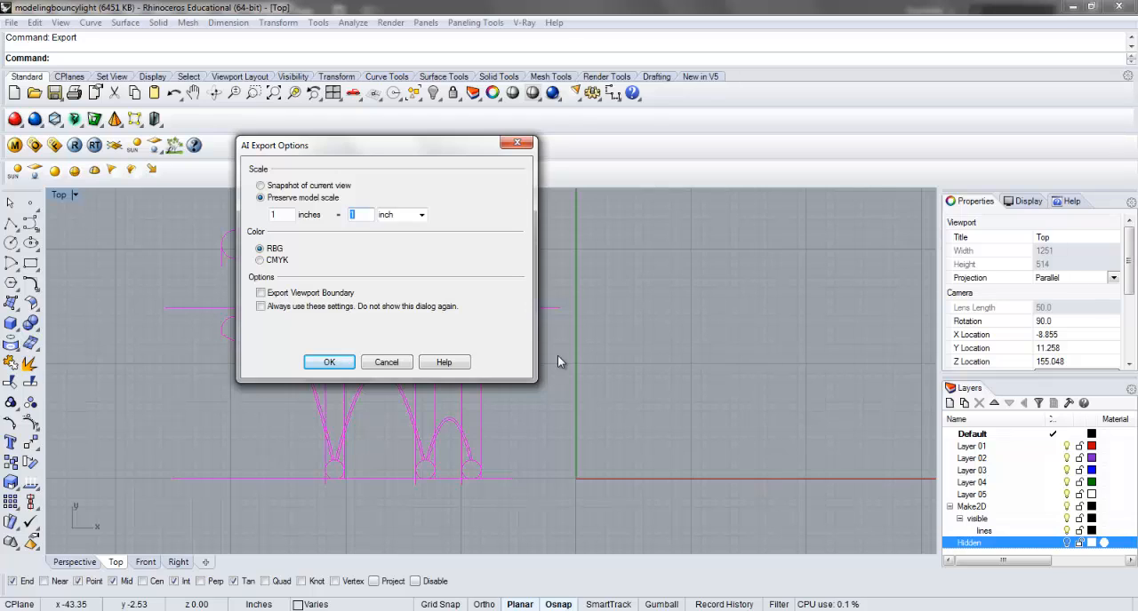
key("BackSpace")
left_click(323, 363)
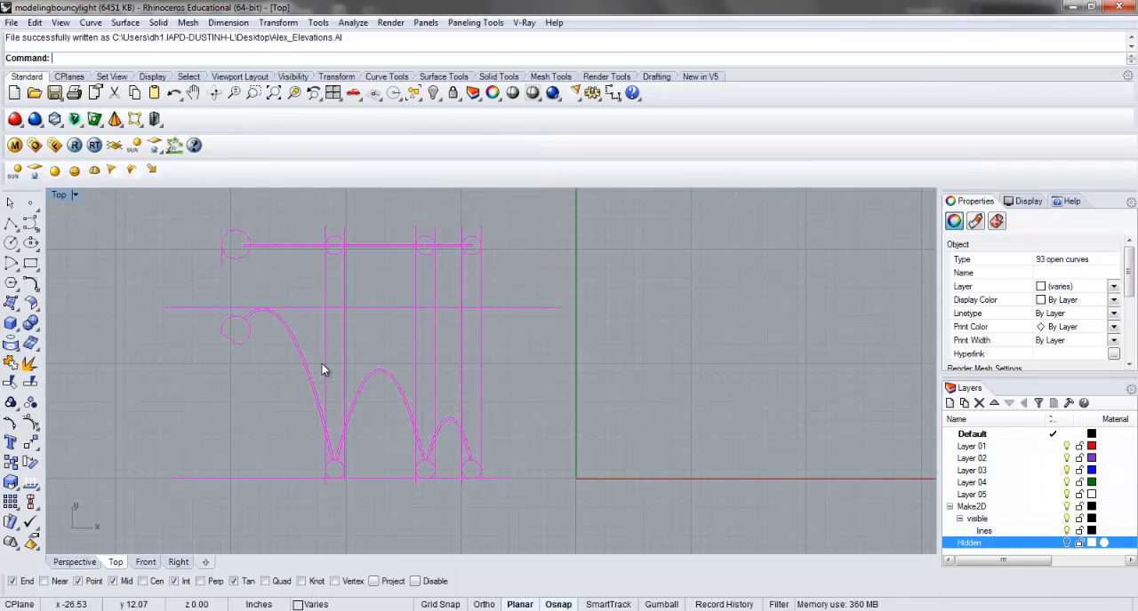
Switch to Adobe Illustrator and open the exported elevations file from the Desktop.
left_click(243, 610)
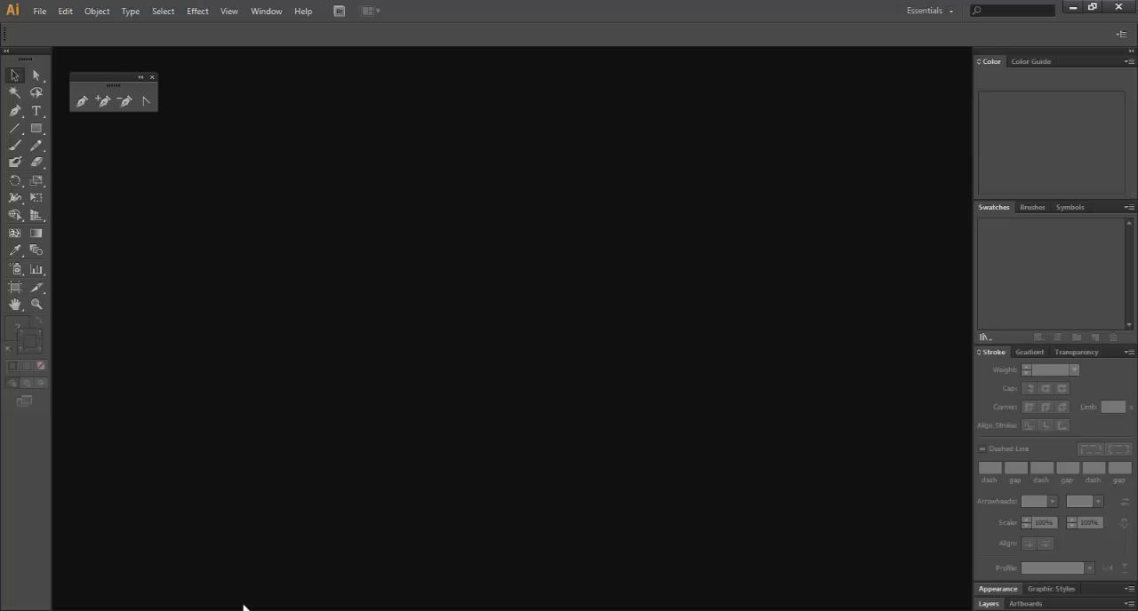
key("ctrl+o")
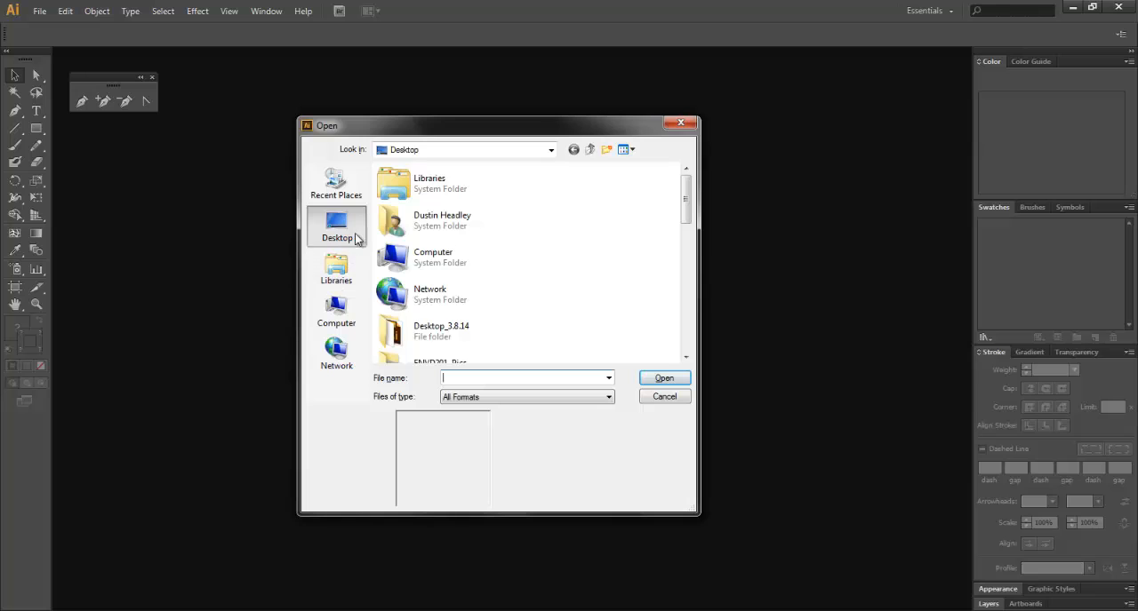
scroll(511, 304, "down", 1)
double_click(446, 313)
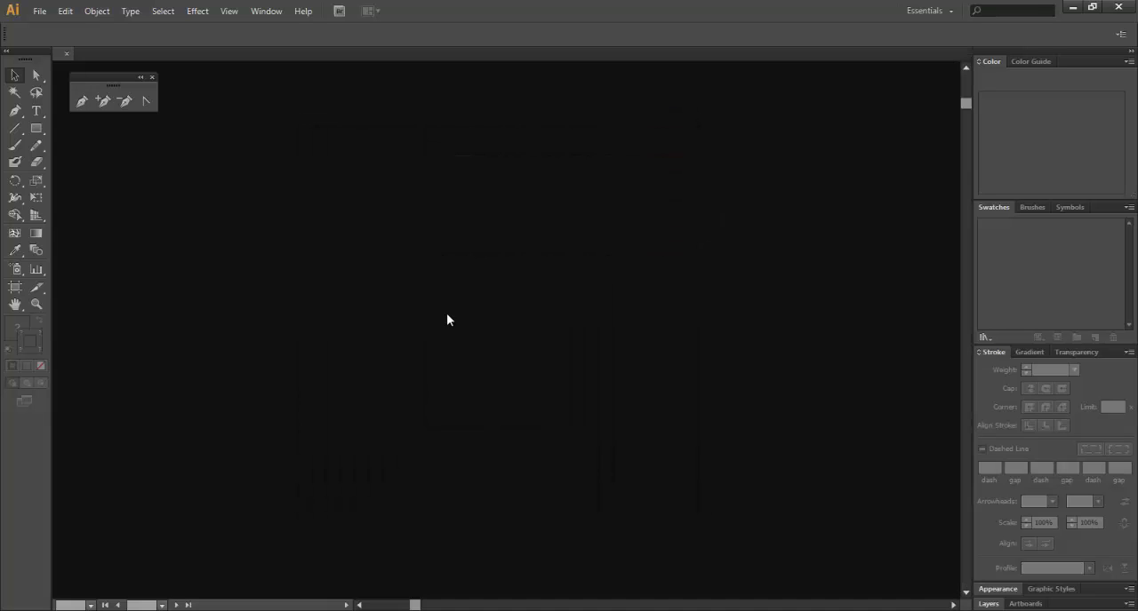
Select all the drawing's paths and move them together onto the middle of the artboard.
key("ctrl+minus")
key("ctrl+minus")
key("ctrl+minus")
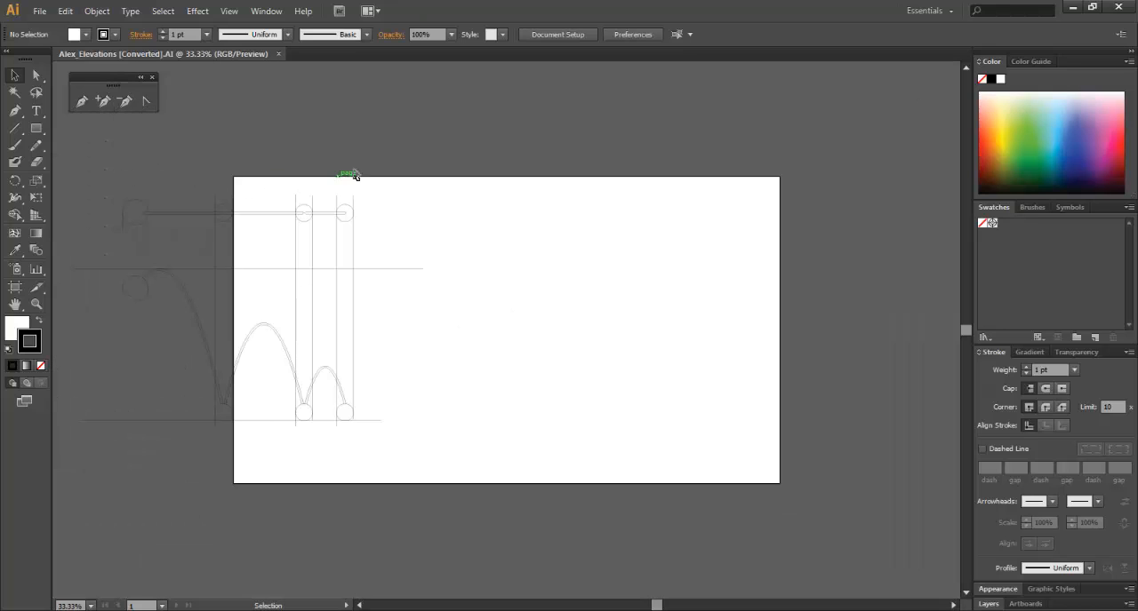
mouse_move(471, 151)
left_mouse_down()
mouse_move(307, 278)
mouse_move(89, 407)
mouse_move(87, 450)
left_mouse_up()
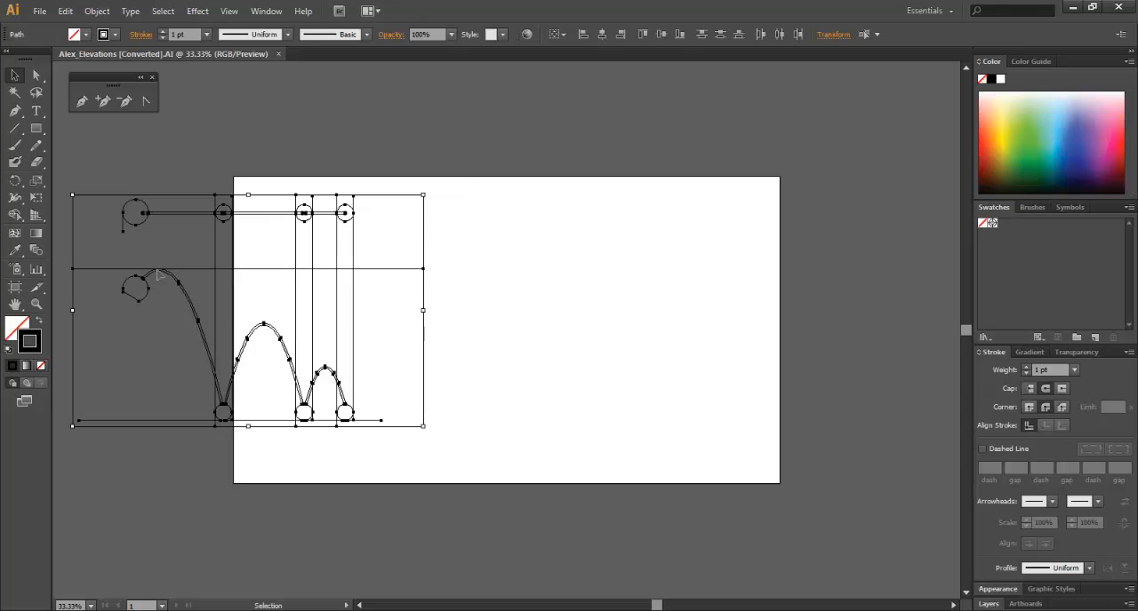
left_click(480, 267)
key("ctrl+a")
left_click_drag(351, 214, 624, 241)
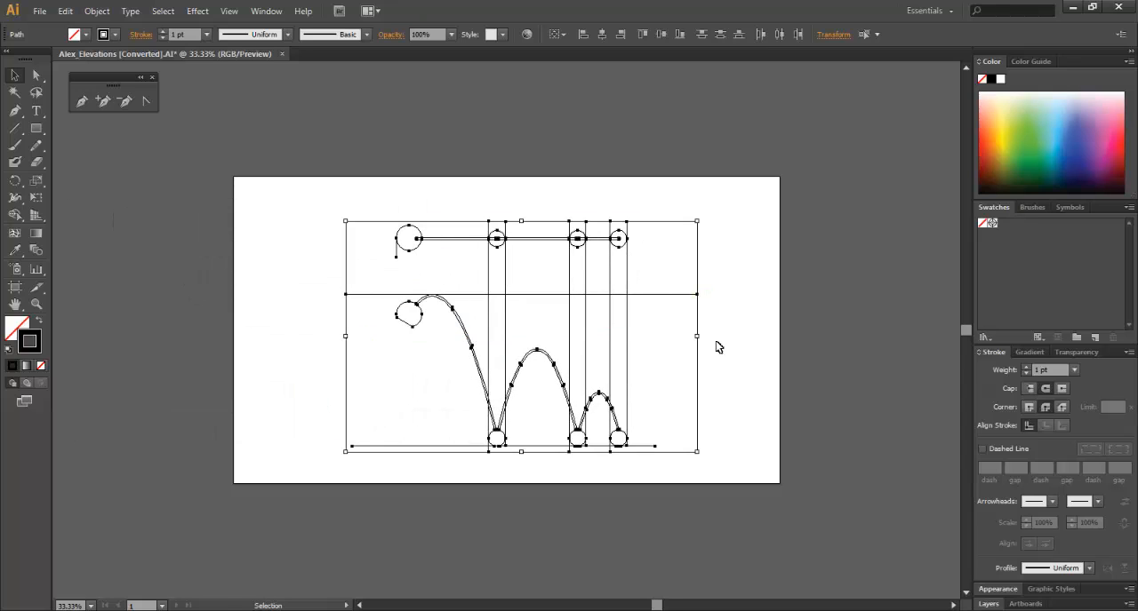
left_click(718, 347)
Make the six vertical guide lines through the three small balls dashed, with a 20 pt dash.
scroll(625, 341, "up", 1)
scroll(623, 340, "down", 1)
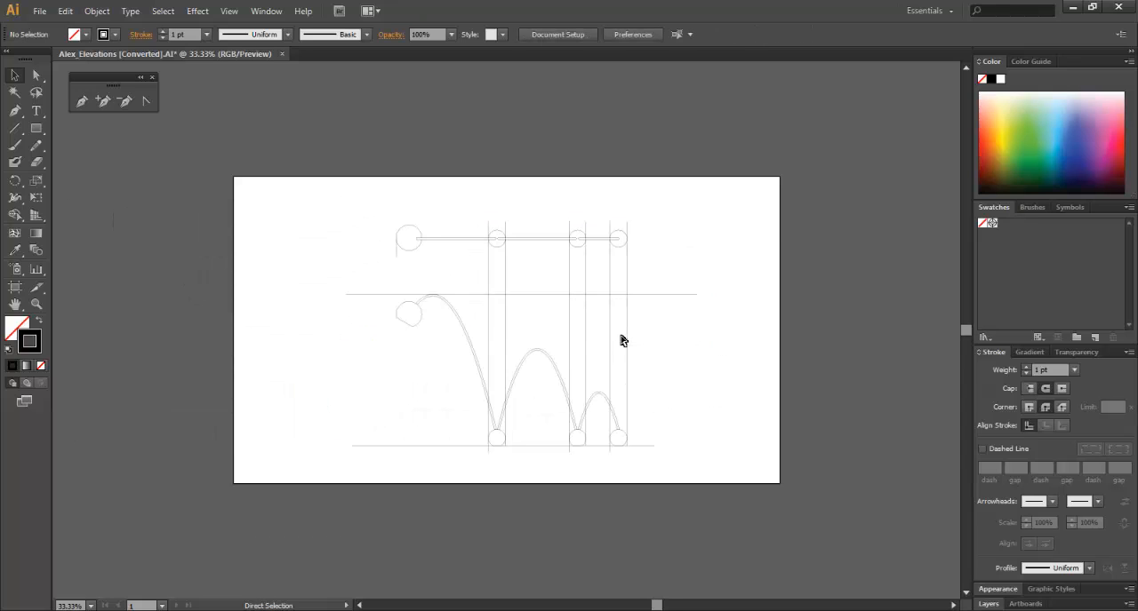
key("ctrl+plus")
key("ctrl+plus")
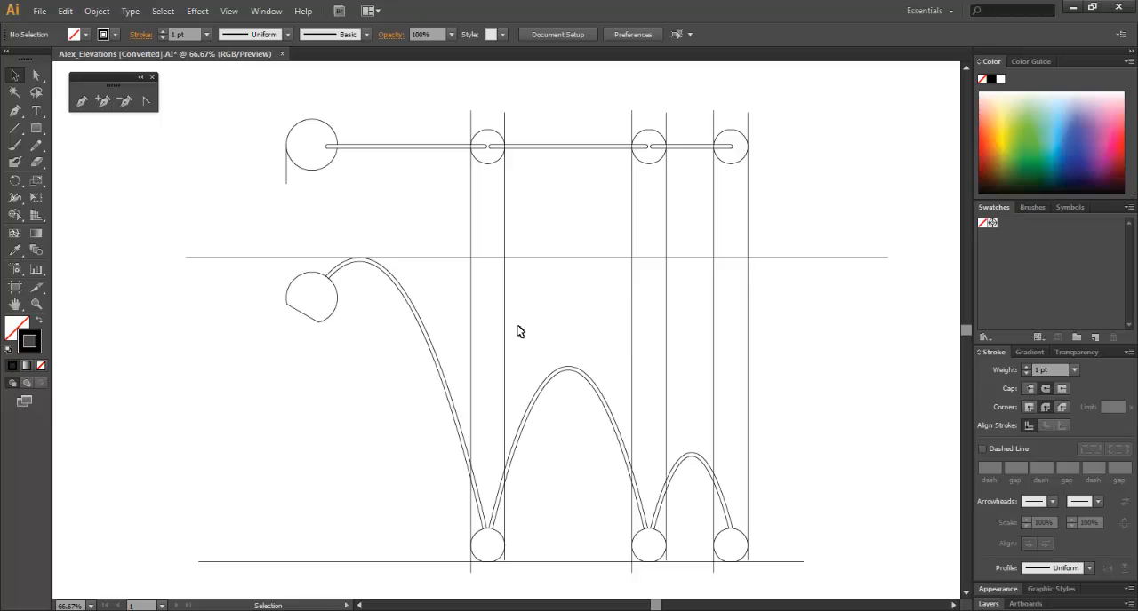
left_click_drag(622, 303, 433, 305)
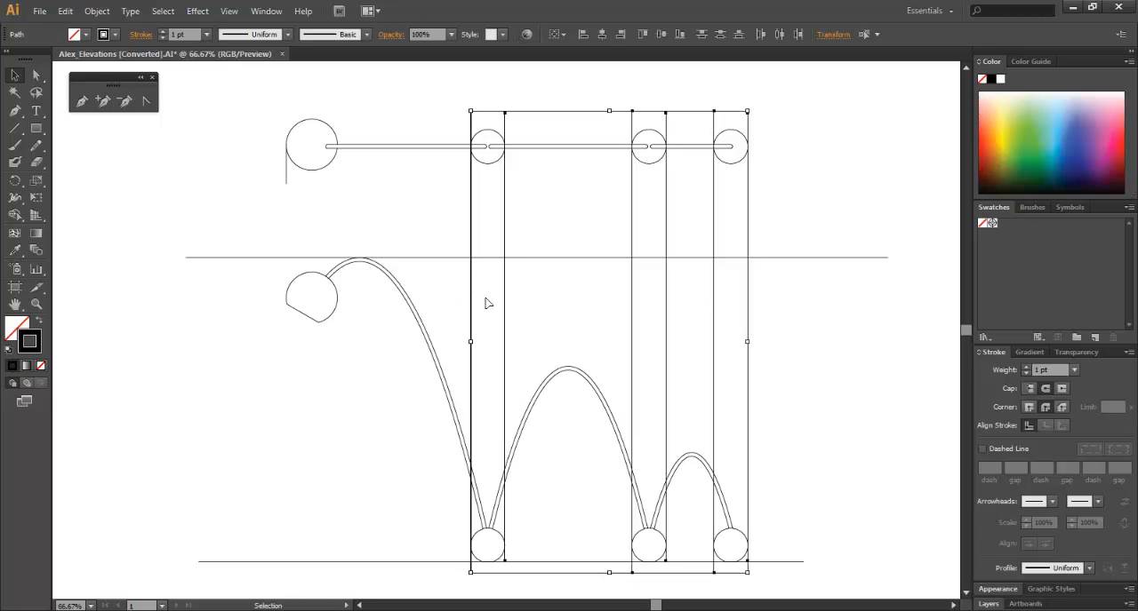
left_click(983, 452)
left_click(992, 467)
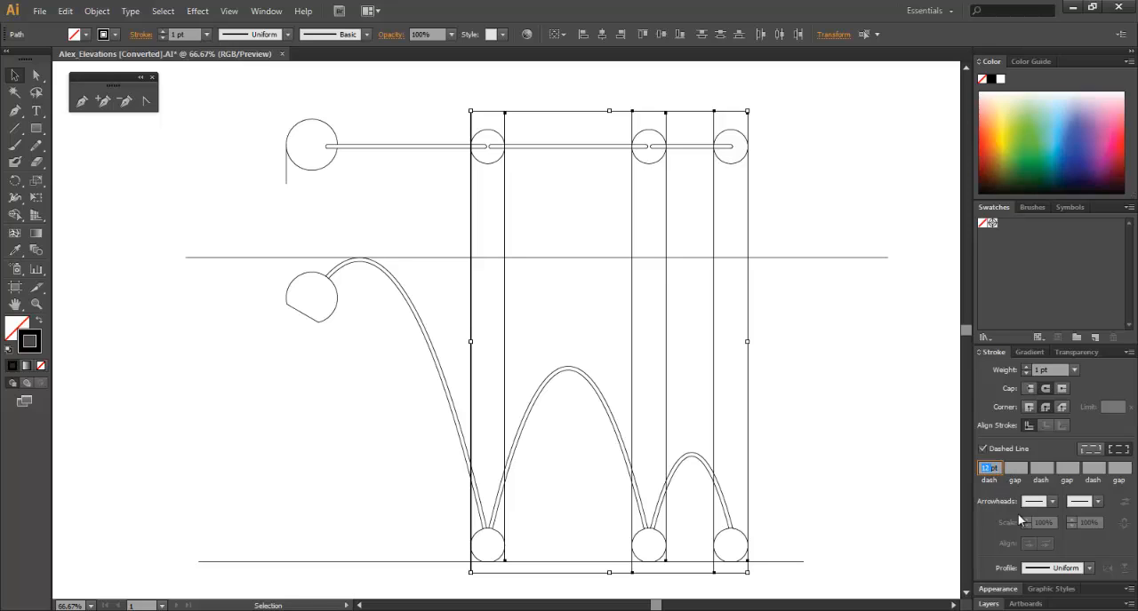
type("20pt")
key("Return")
left_click(805, 396)
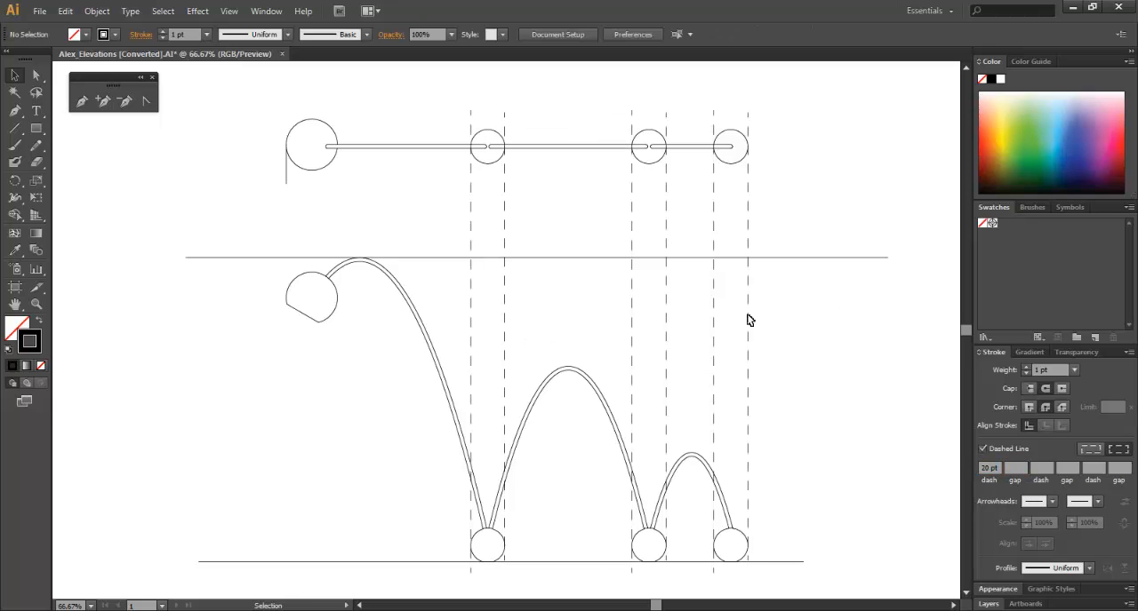
Level the upper ends of the two dashed guide lines flanking the first small ball.
left_click_drag(826, 303, 447, 336)
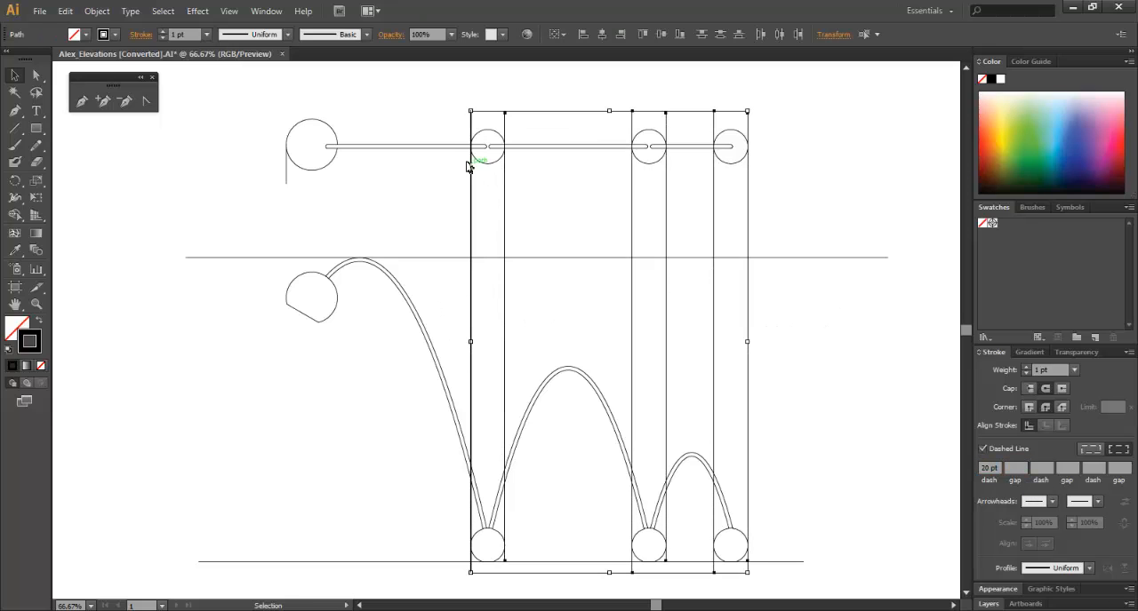
left_click(483, 121)
scroll(492, 188, "up", 3)
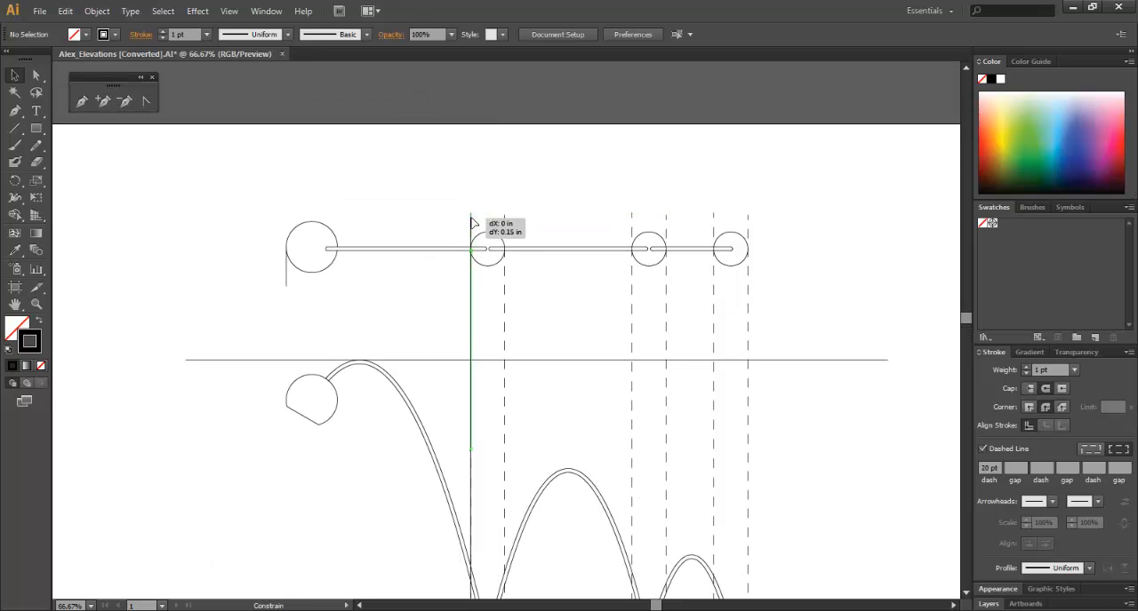
left_click(472, 216)
left_click(542, 206)
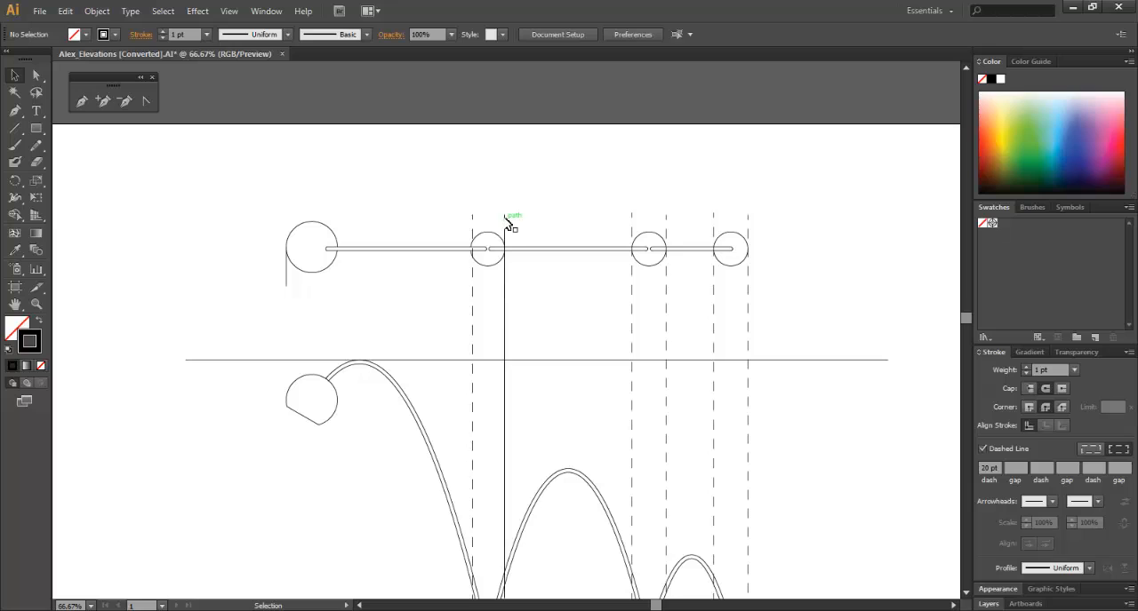
left_click(505, 216)
left_click_drag(507, 215, 472, 215)
left_click(560, 212)
left_click_drag(633, 216, 550, 219, "shift")
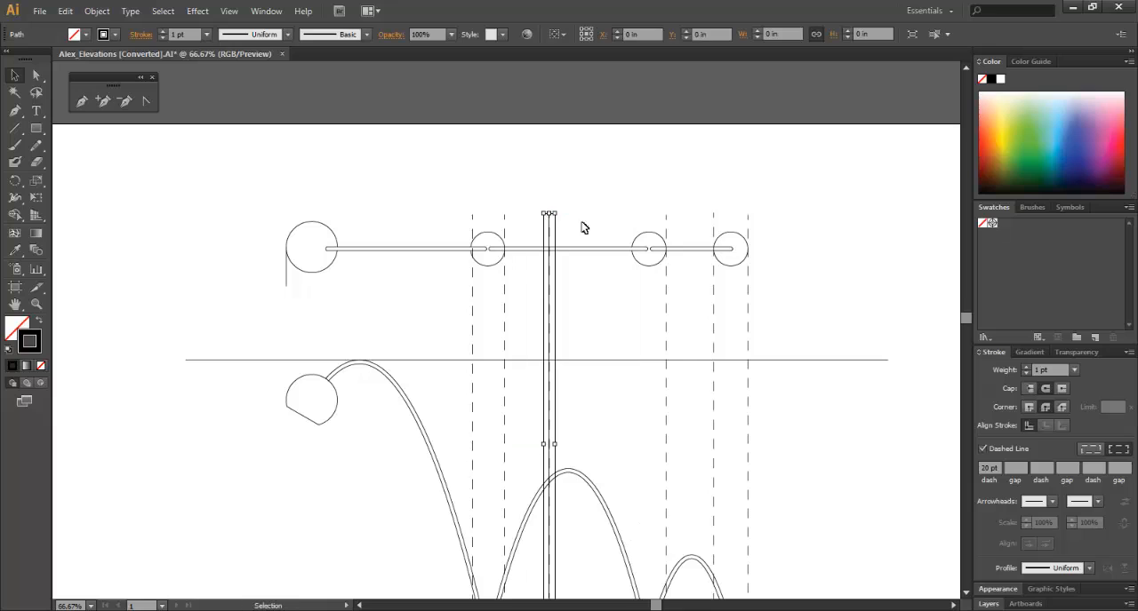
key("ctrl+z")
key("a")
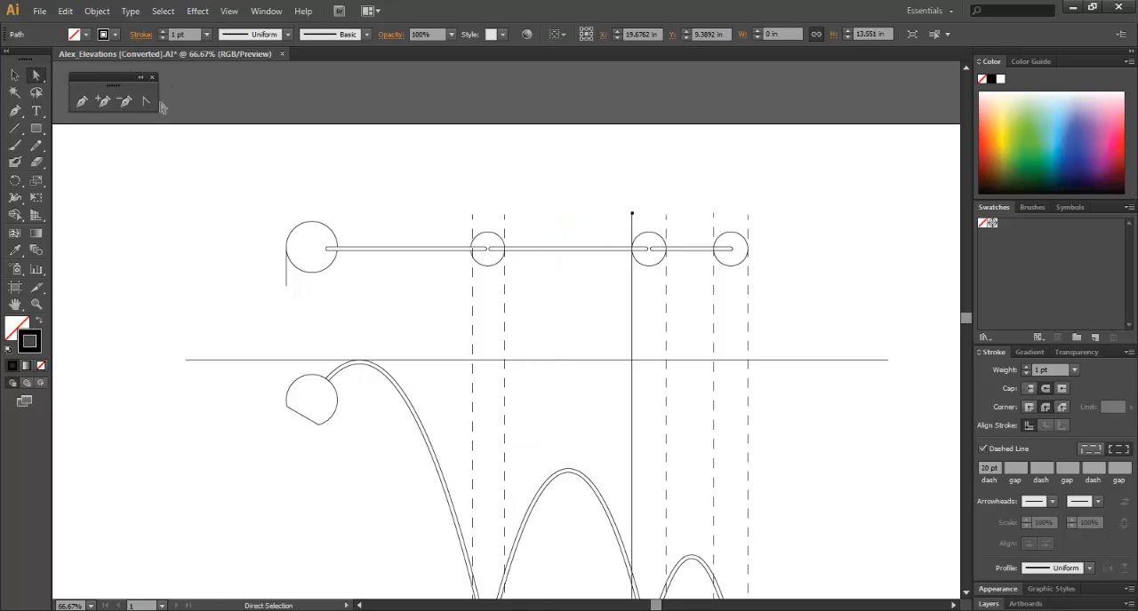
mouse_move(636, 214)
left_mouse_down("shift")
mouse_move(631, 224)
mouse_move(629, 214)
left_mouse_up("shift")
key("v")
key("Delete")
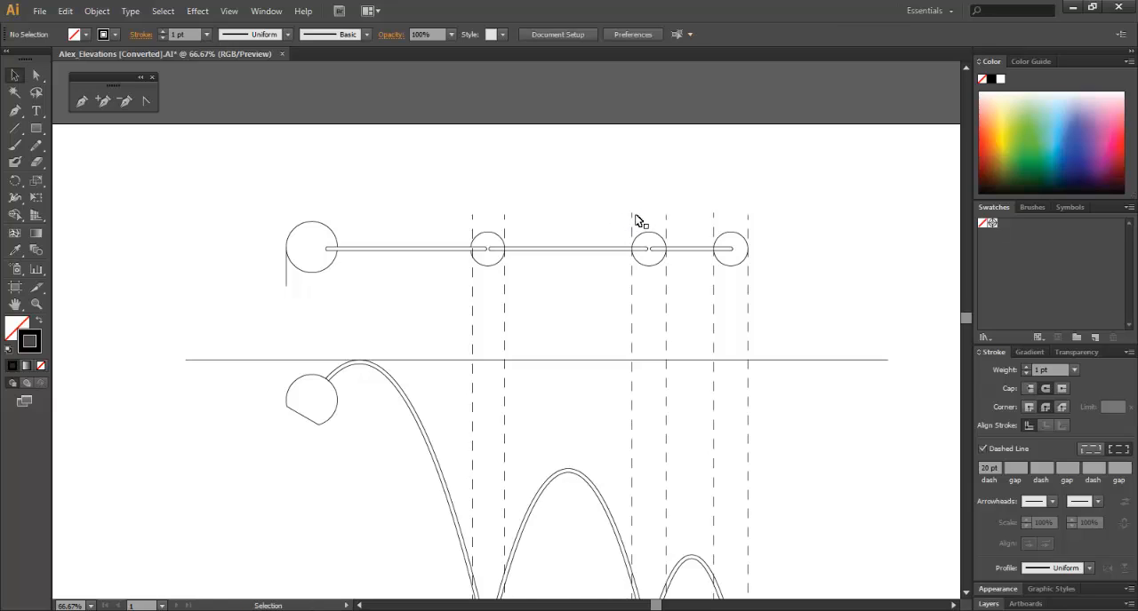
key("ctrl+z")
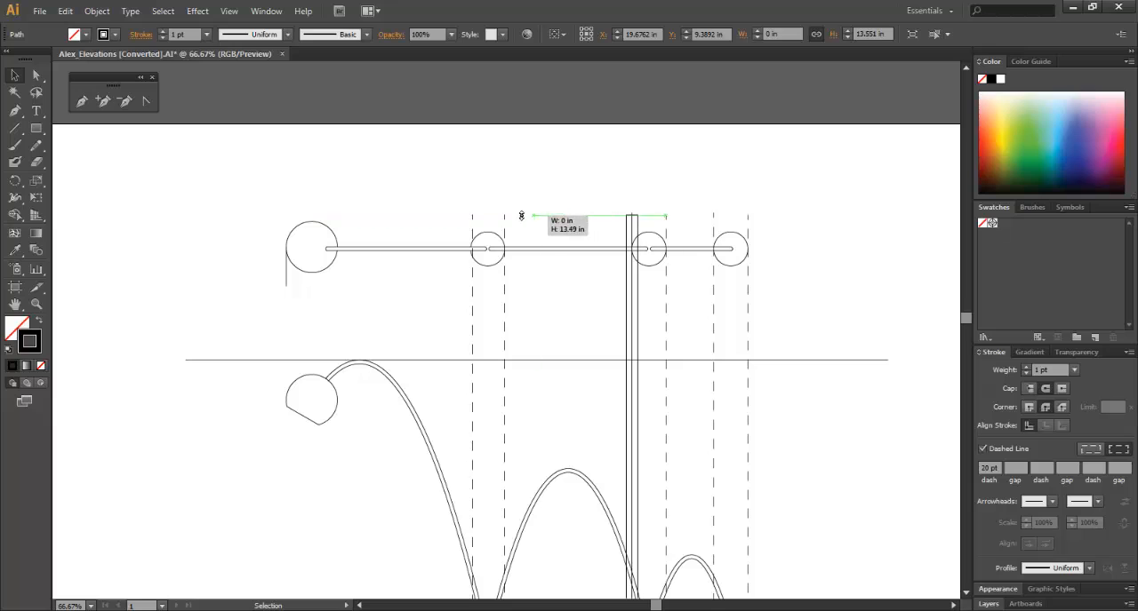
Level the upper ends of the guide lines at the second and third small balls with the first pair.
left_click_drag(522, 216, 505, 215)
left_click(591, 205)
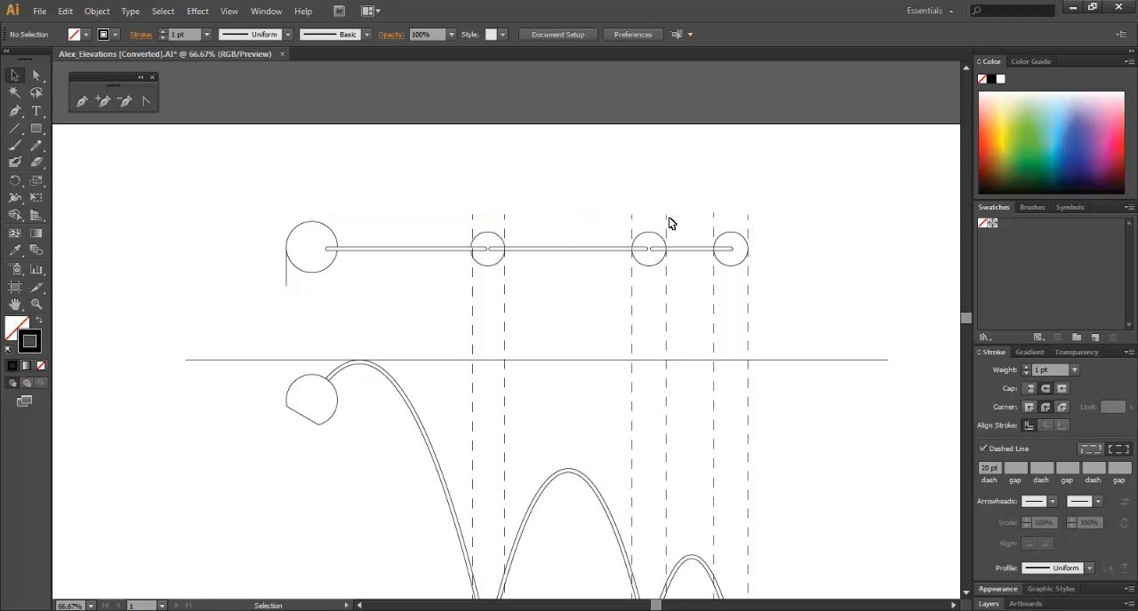
left_click(667, 219)
left_click_drag(666, 214, 634, 215)
left_click(724, 221)
left_click(718, 219)
mouse_move(718, 221)
left_mouse_down()
mouse_move(665, 214)
mouse_move(752, 223)
mouse_move(717, 217)
left_mouse_up()
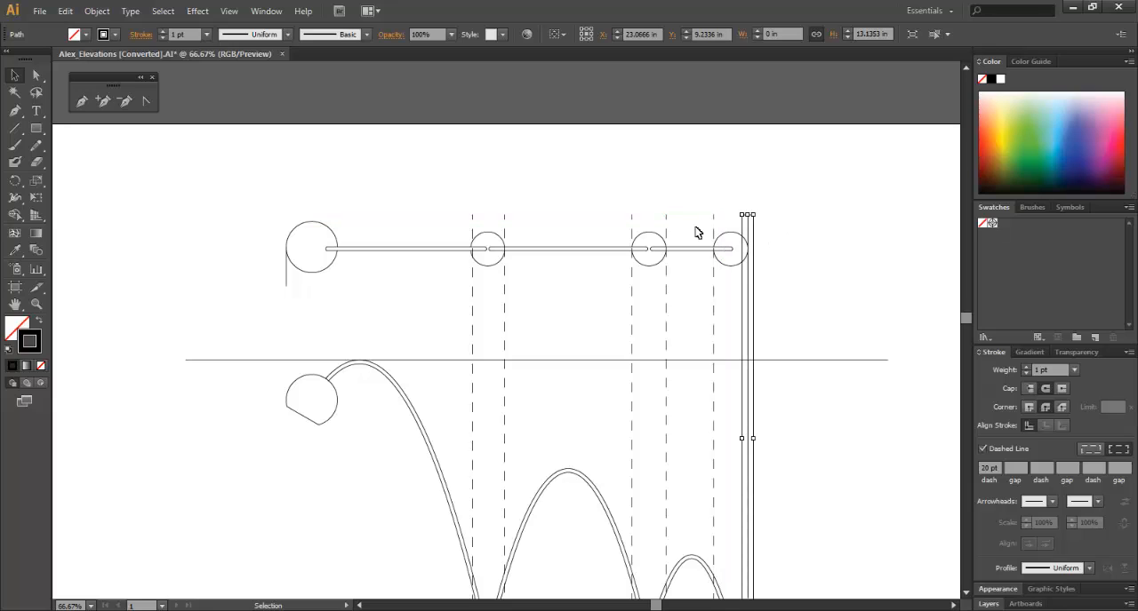
left_click(604, 269)
right_click(604, 269)
left_click(293, 287)
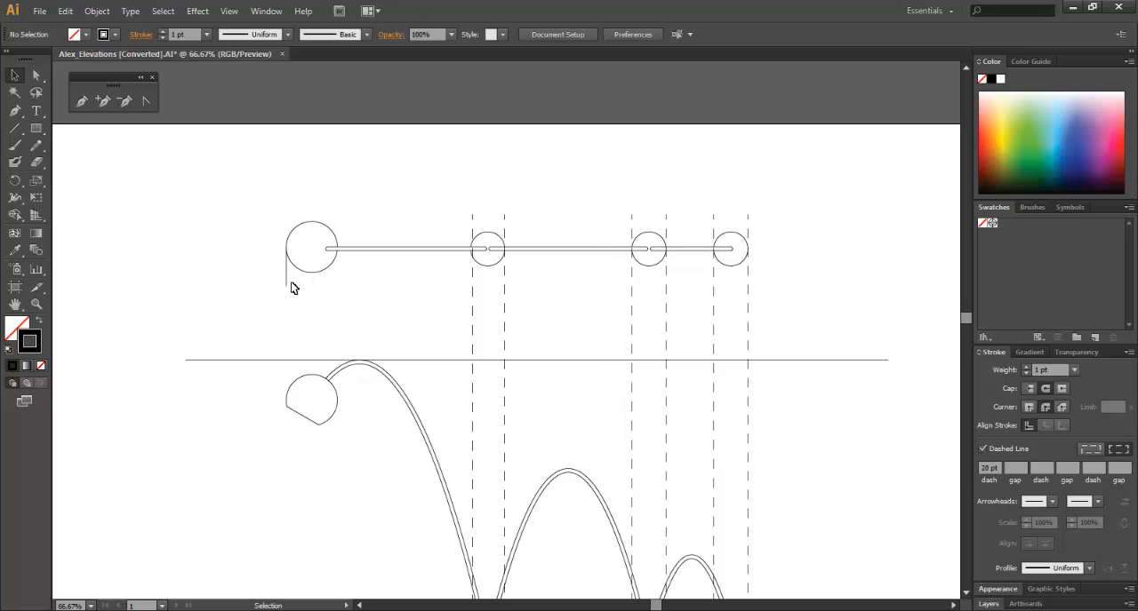
Extend the short line beside the lampshade to match the other vertical guides and make it dashed at 20 pt.
left_click_drag(288, 285, 287, 557)
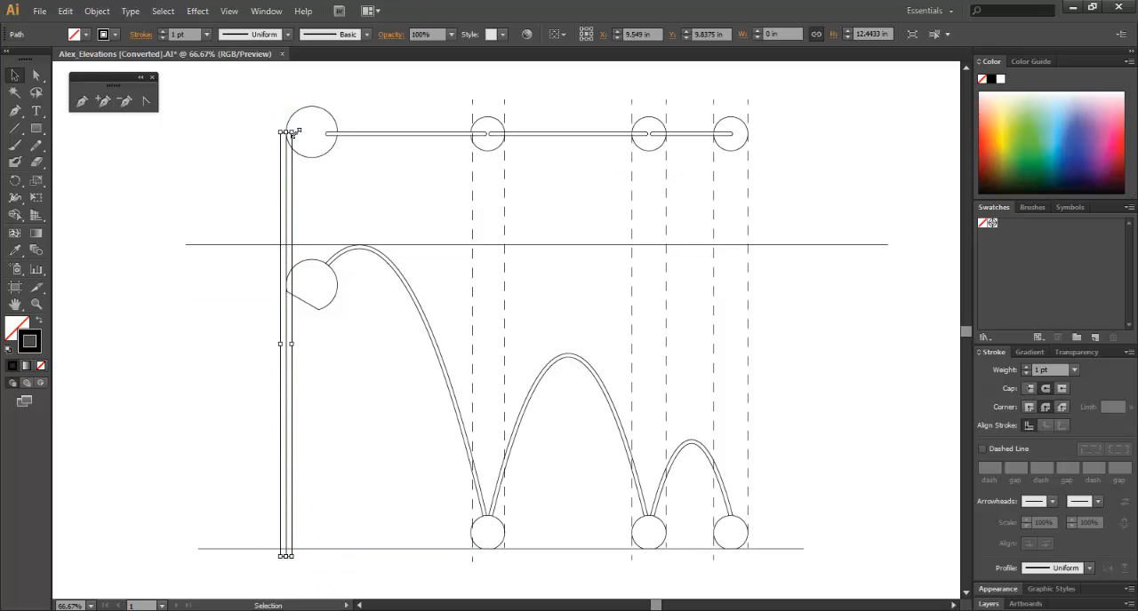
left_click_drag(292, 131, 290, 100)
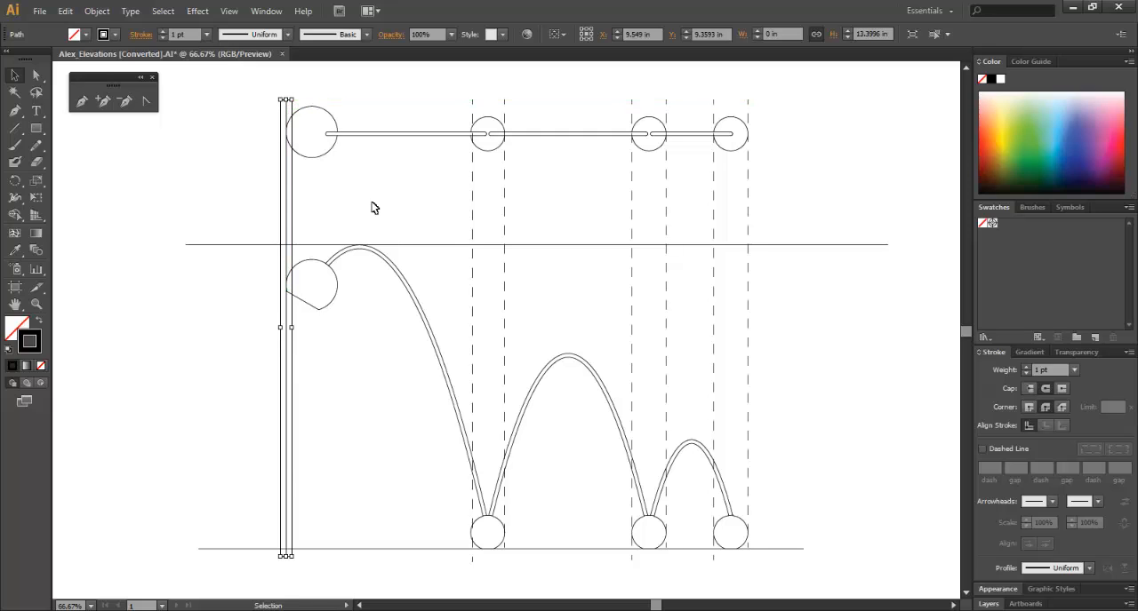
left_click(981, 450)
left_click(902, 440)
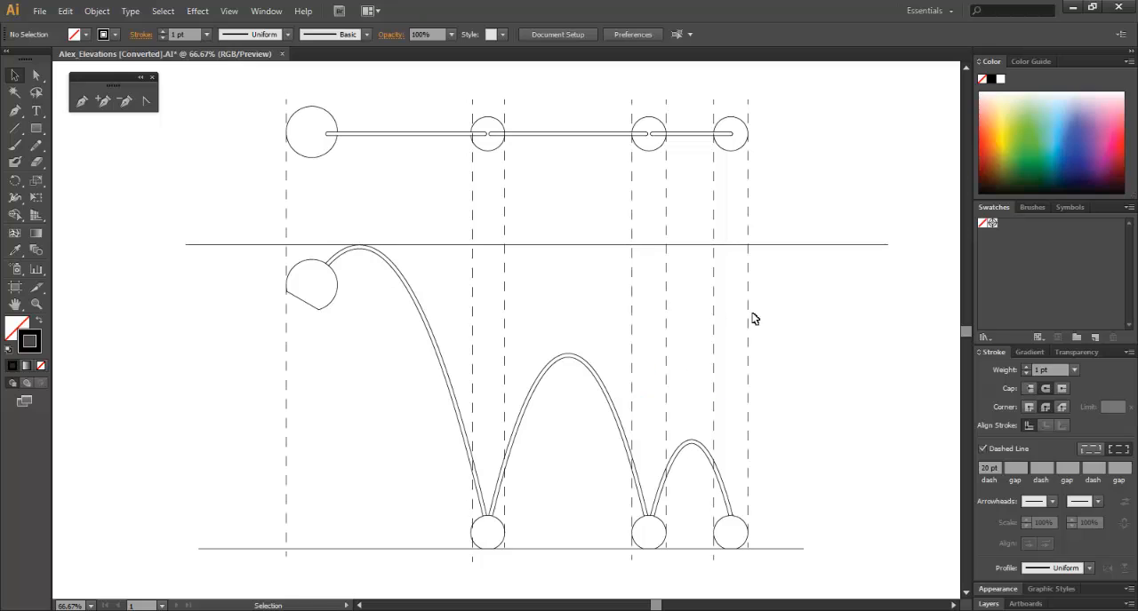
Set the stroke weight of all seven vertical dashed guide lines to 0.25 pt.
left_click_drag(829, 290, 467, 309)
left_click(286, 369, "shift")
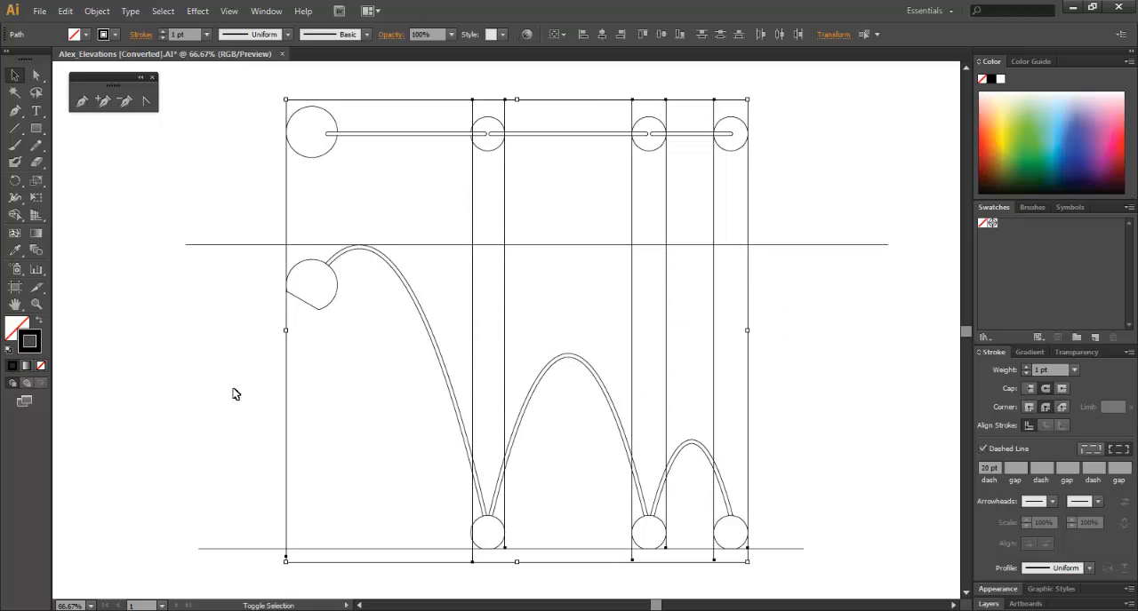
left_click(1073, 370)
left_click(1102, 29)
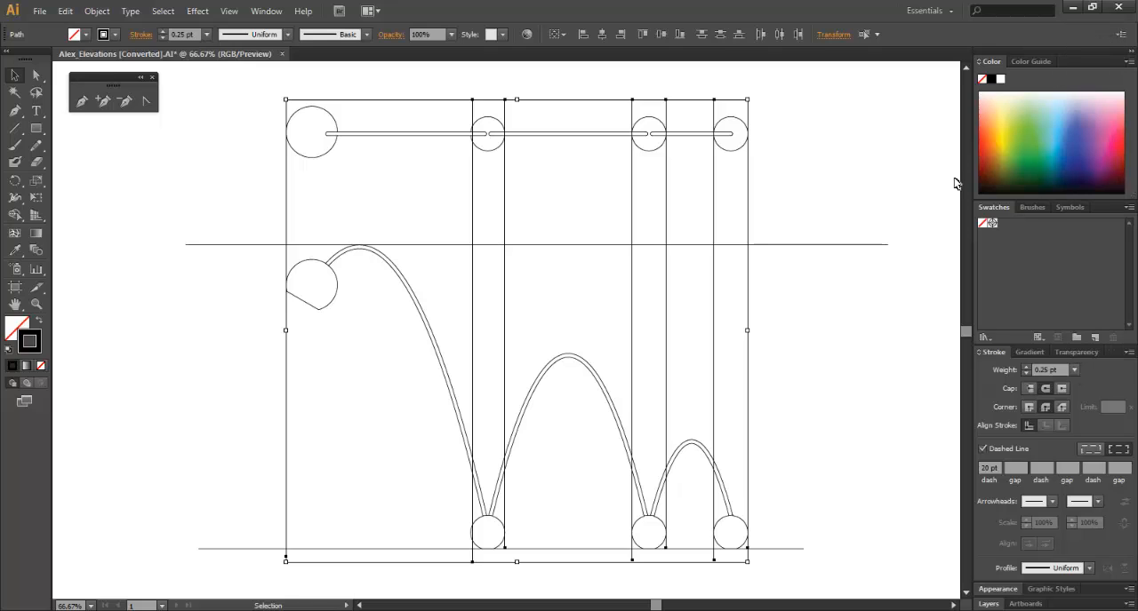
left_click(858, 307)
Make the horizontal guide line between plan and elevation dashed at 20 pt with a 0.25 pt stroke weight.
left_click_drag(867, 297, 817, 199)
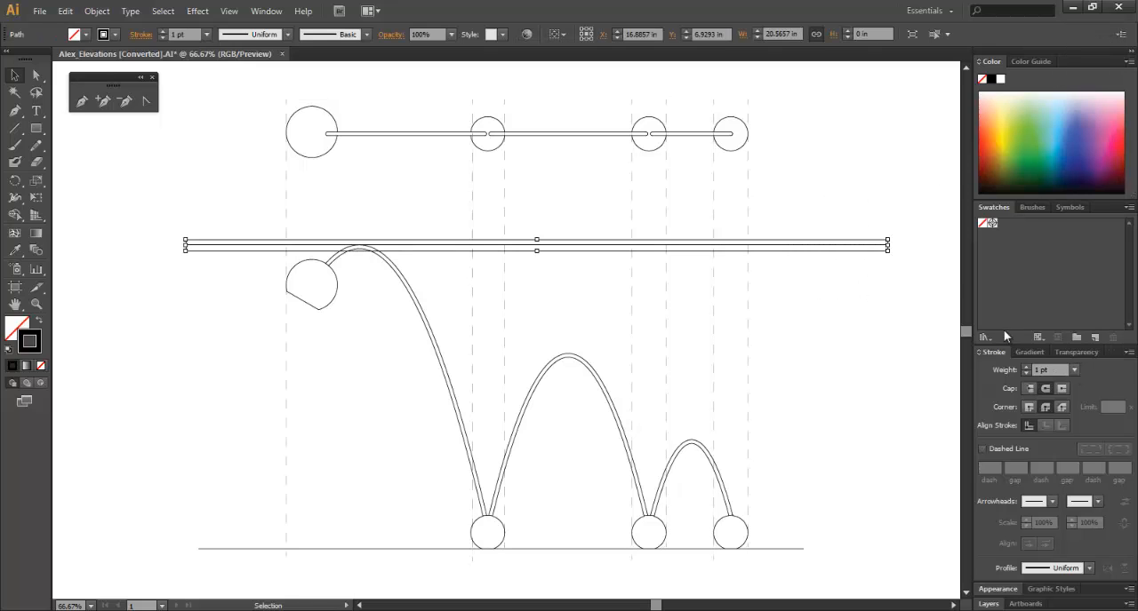
left_click(982, 448)
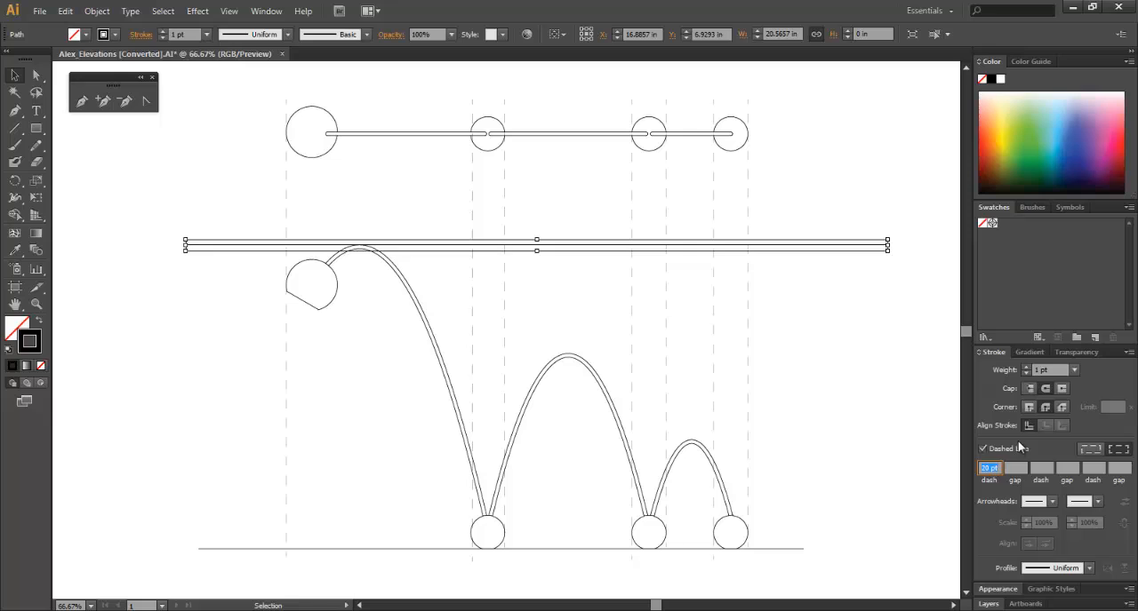
left_click(1074, 369)
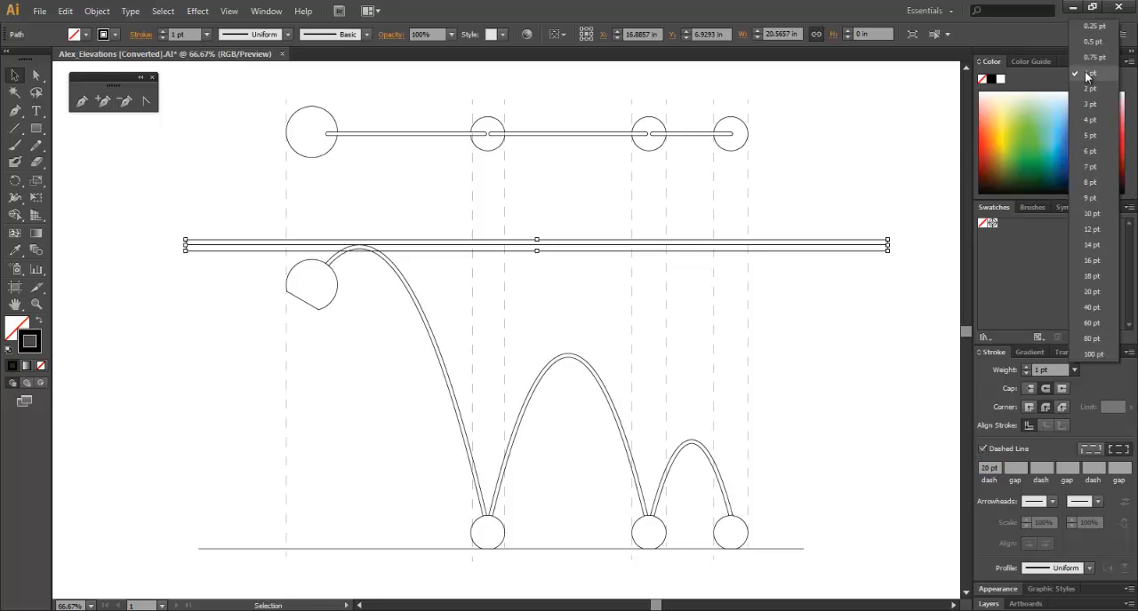
left_click(1086, 27)
left_click(866, 336)
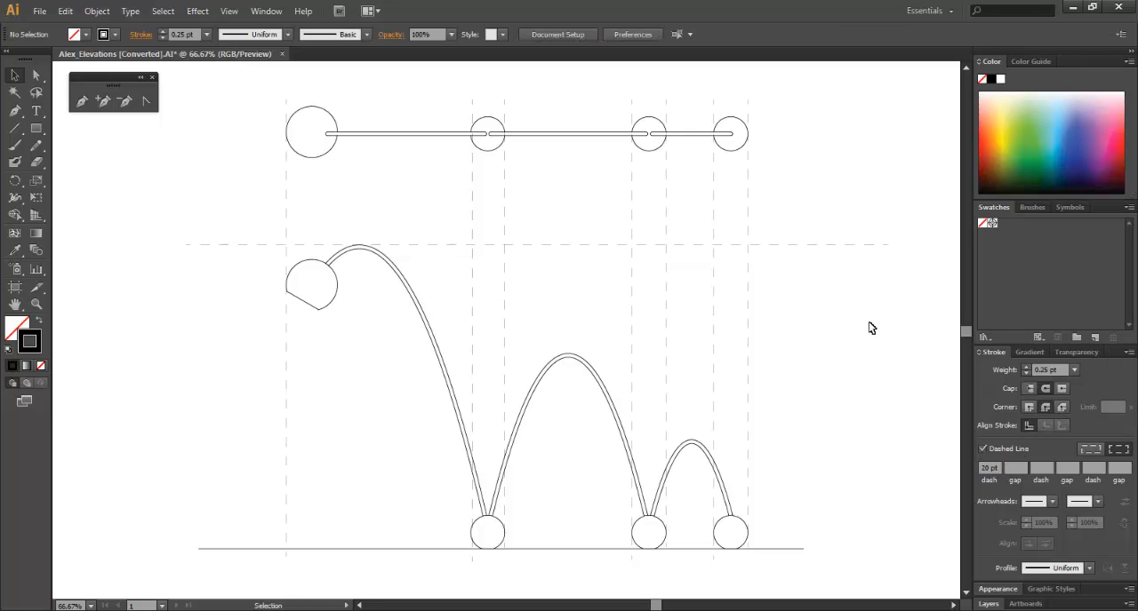
Set the stroke weight of the ground line under the elevation to 6 pt.
left_click(799, 548)
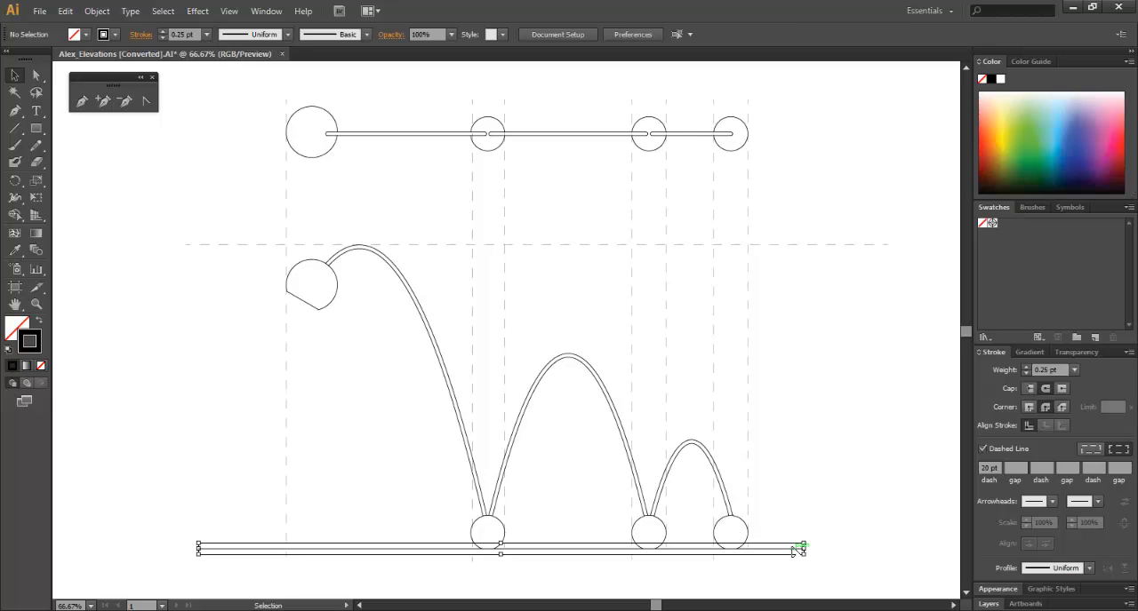
left_click(1074, 369)
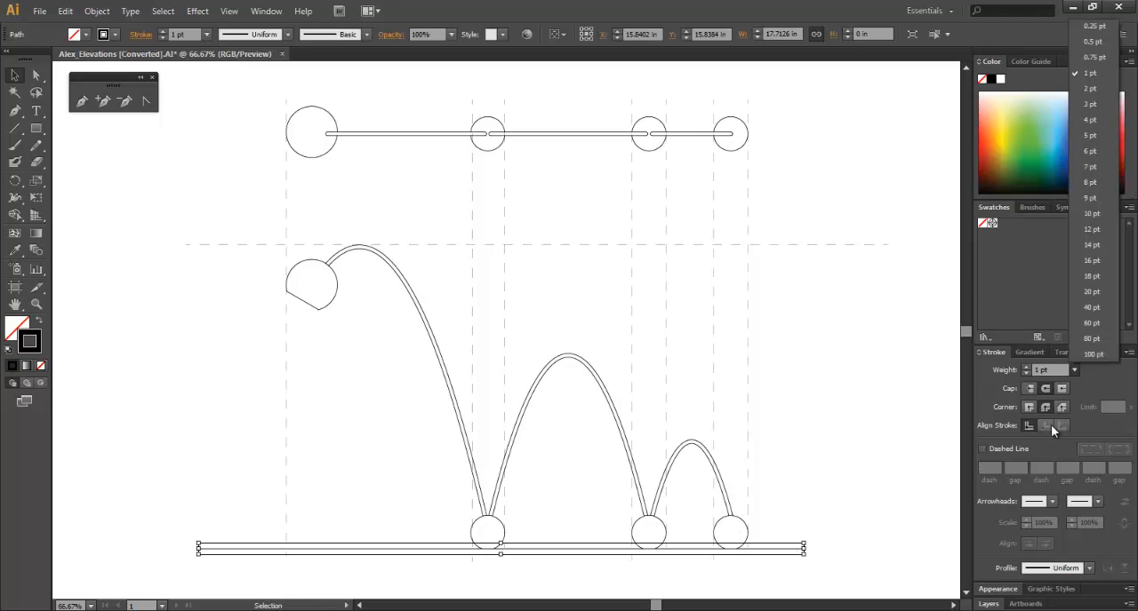
left_click(1090, 104)
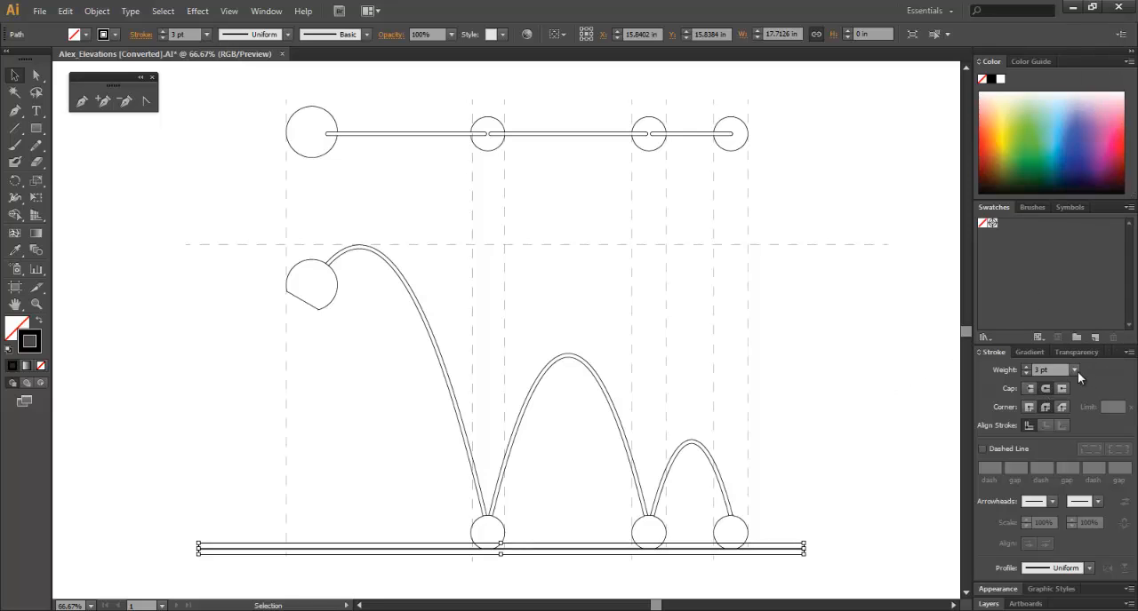
left_click(1074, 370)
left_click(1094, 153)
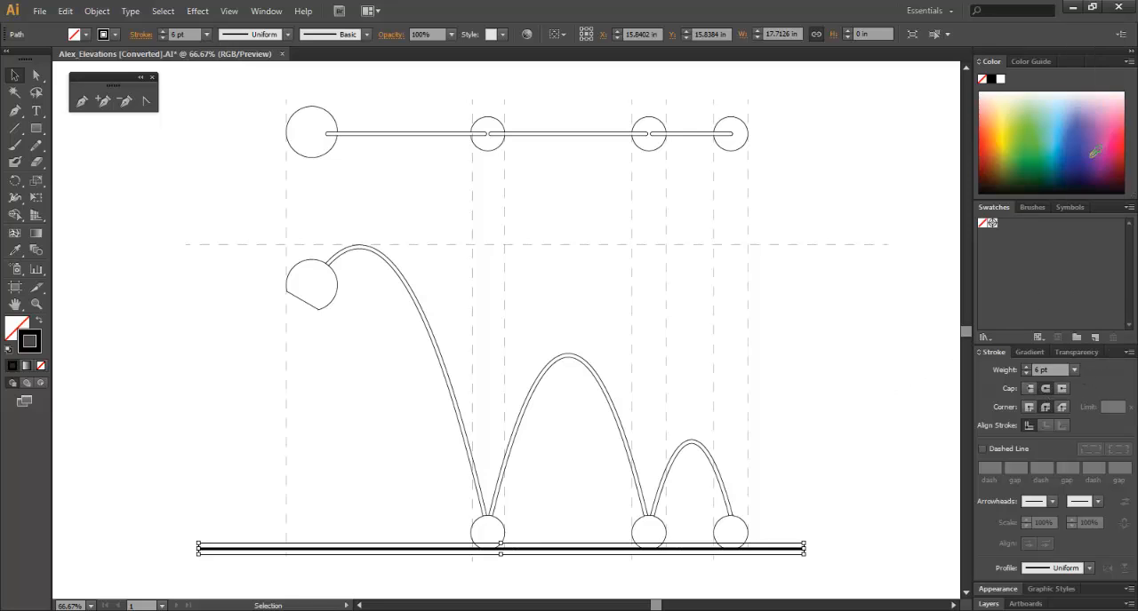
left_click(922, 411)
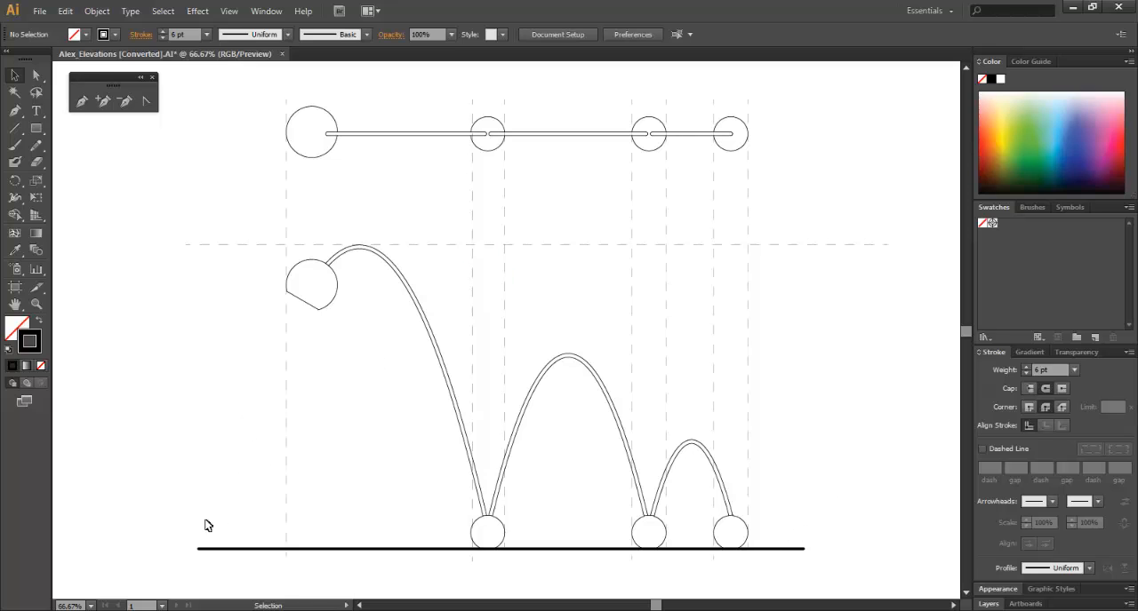
Shorten both ends of the horizontal dashed guide line to match the width of the ground line.
left_click(188, 244)
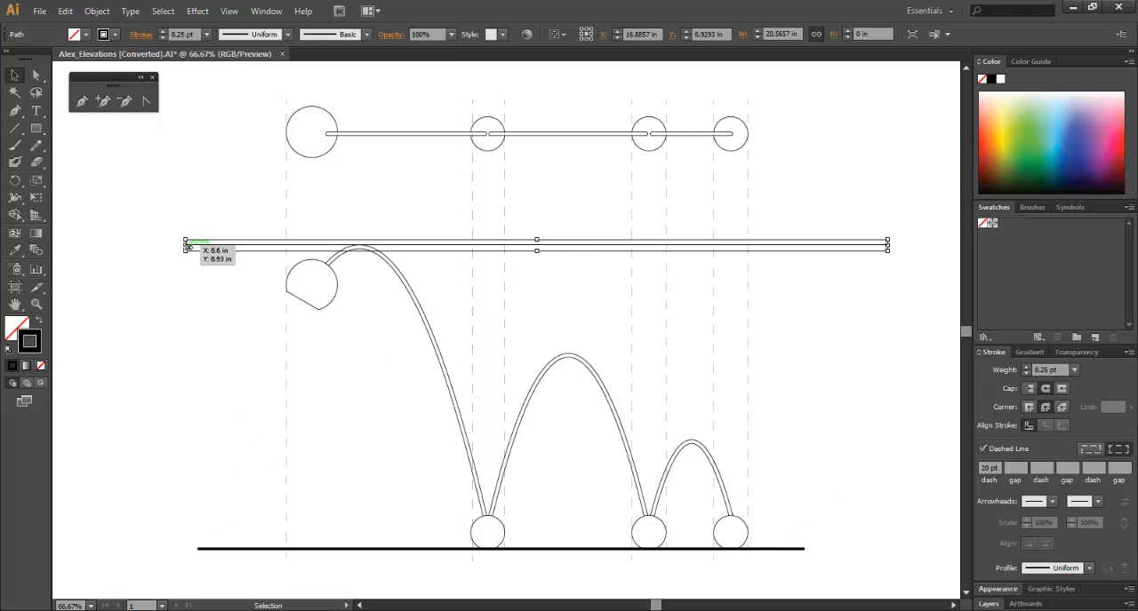
left_click_drag(188, 244, 197, 245)
left_click_drag(888, 246, 803, 252)
left_click(666, 401)
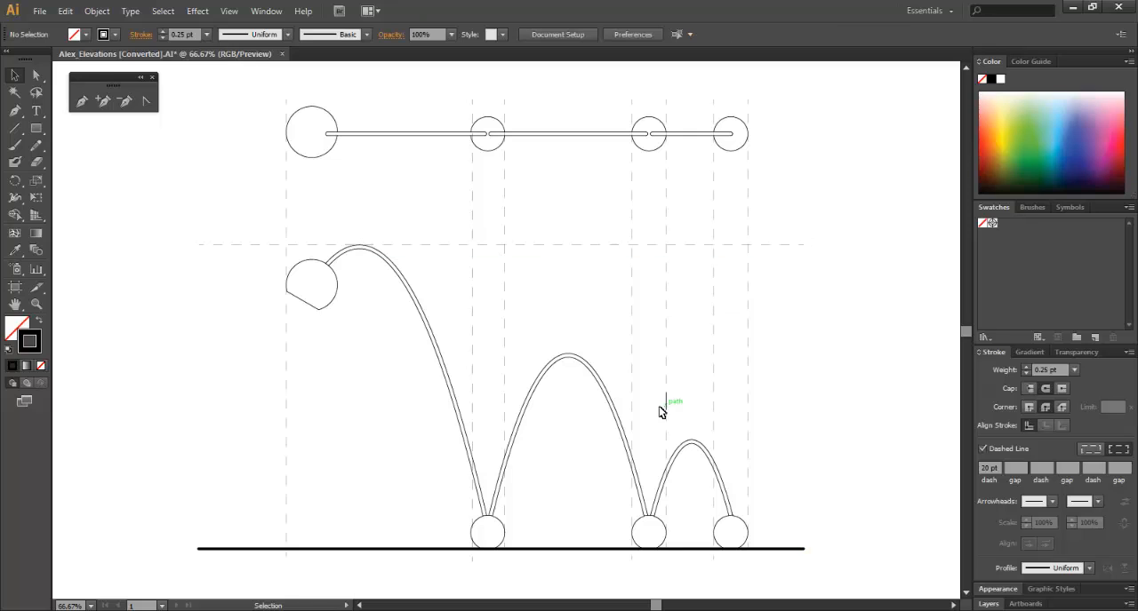
Lock all vertical and horizontal dashed guide lines, including the one beside the lampshade, and open the object commands to show the lock options.
left_click_drag(849, 196, 455, 320)
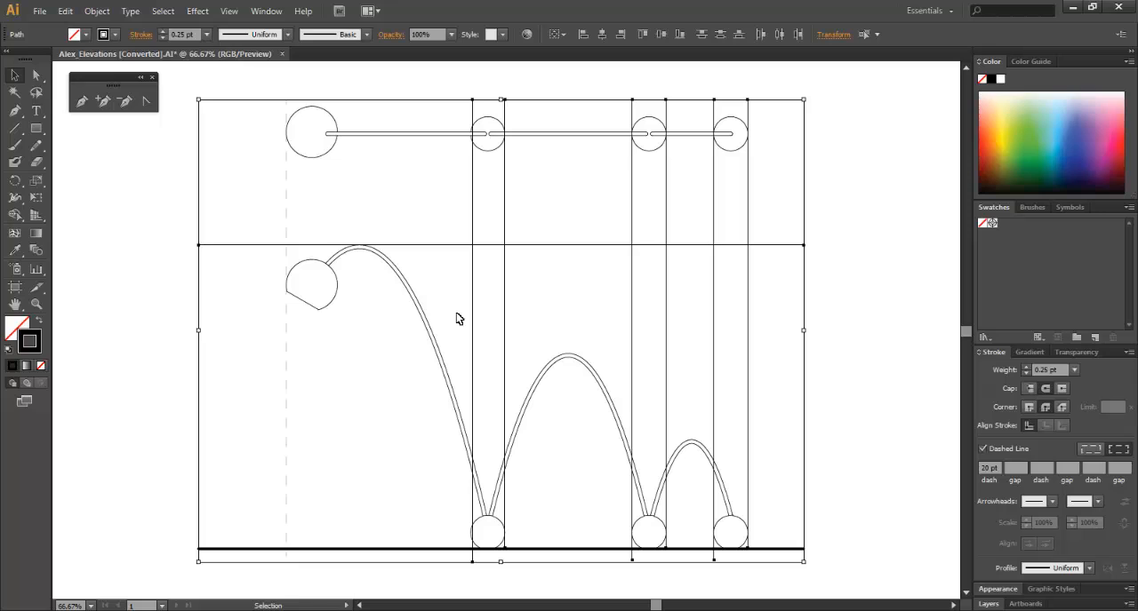
key("a")
key("ctrl+5")
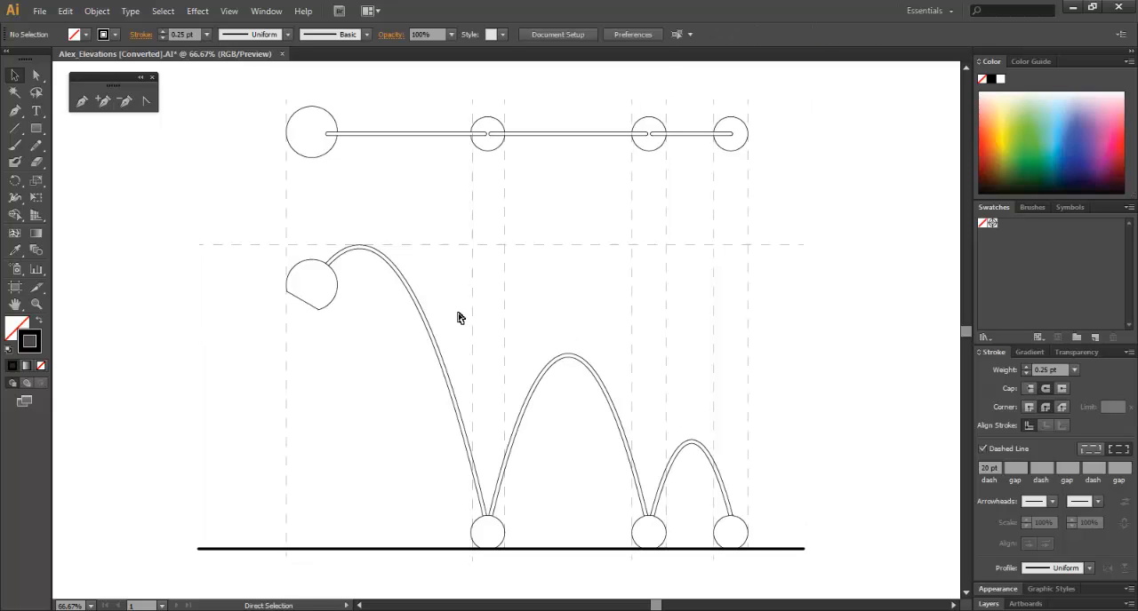
key("v")
left_click_drag(304, 216, 272, 220)
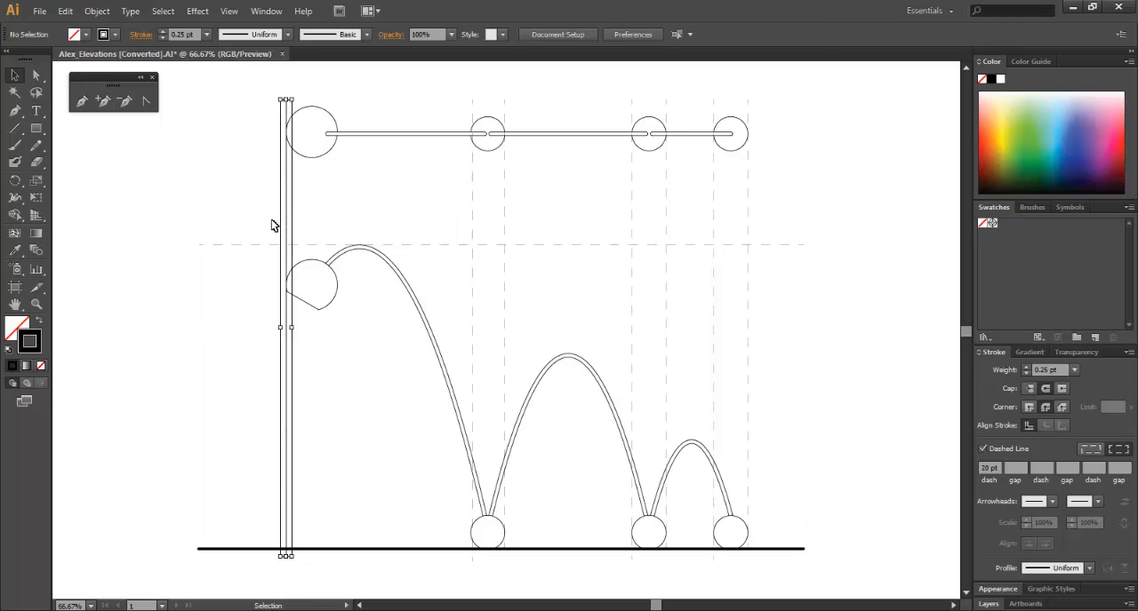
key("ctrl+2")
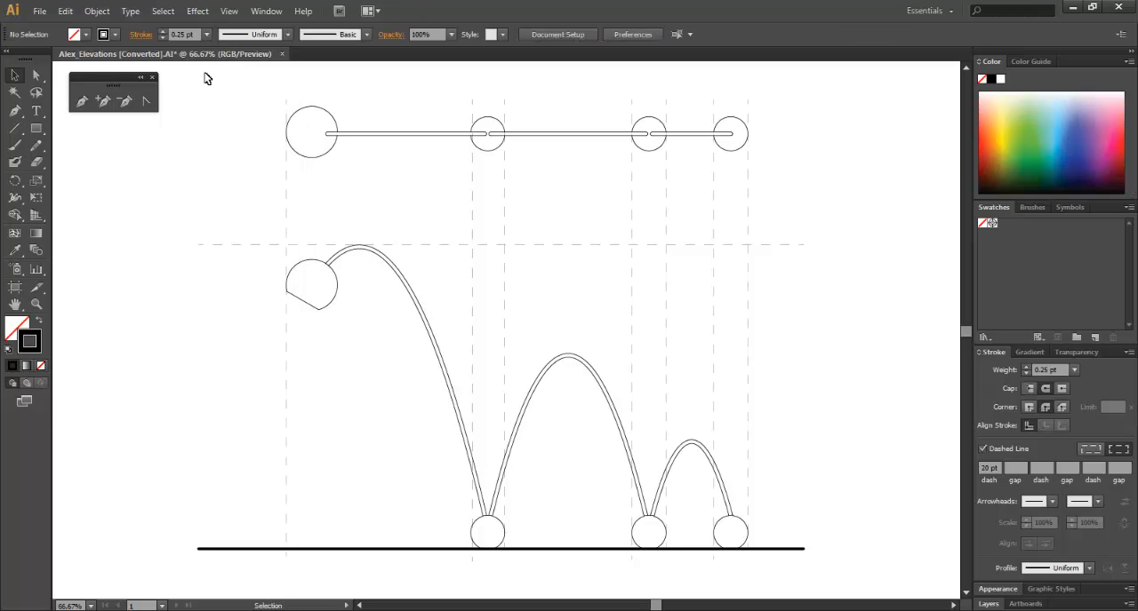
left_click(97, 10)
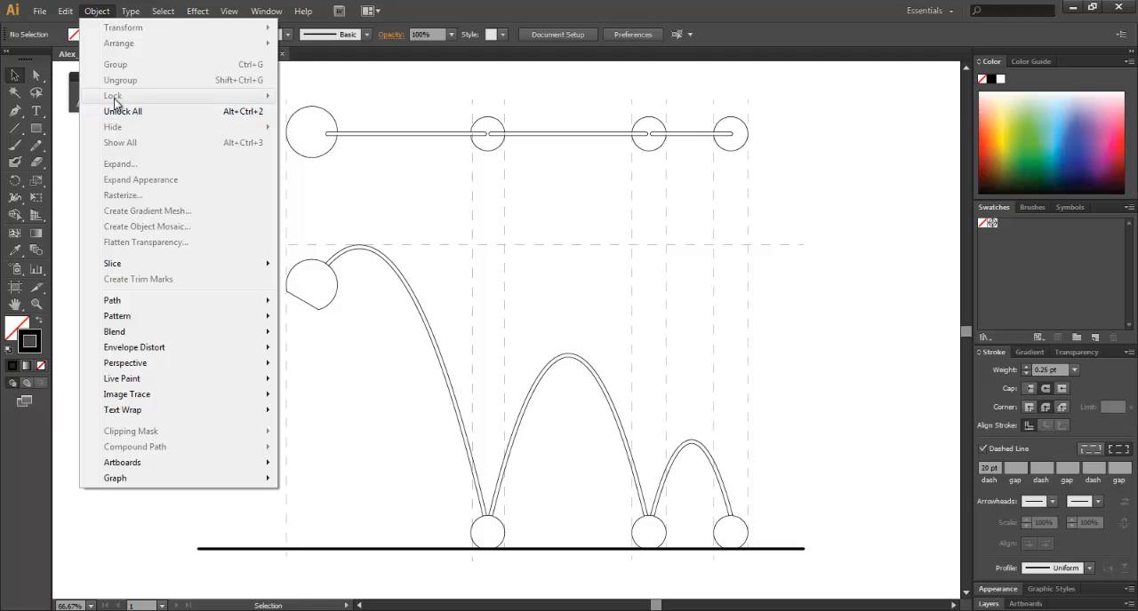
Draw two diagonal tick marks about 0.8 in wide, one across the horizontal dashed guide and one across the ground line, beside the lampshade.
left_click(431, 188)
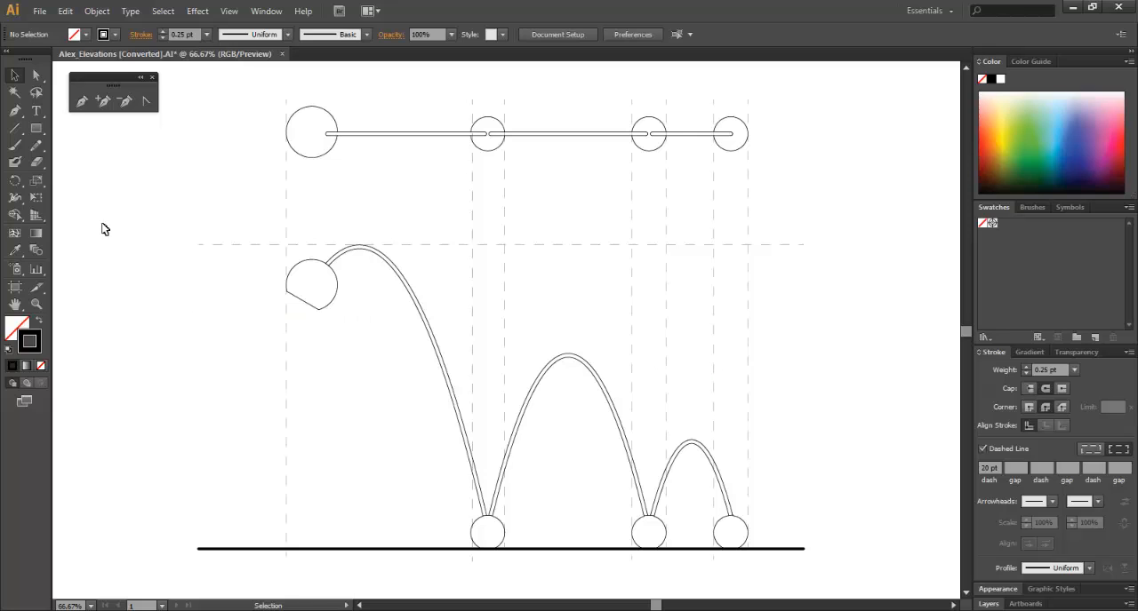
left_click(15, 128)
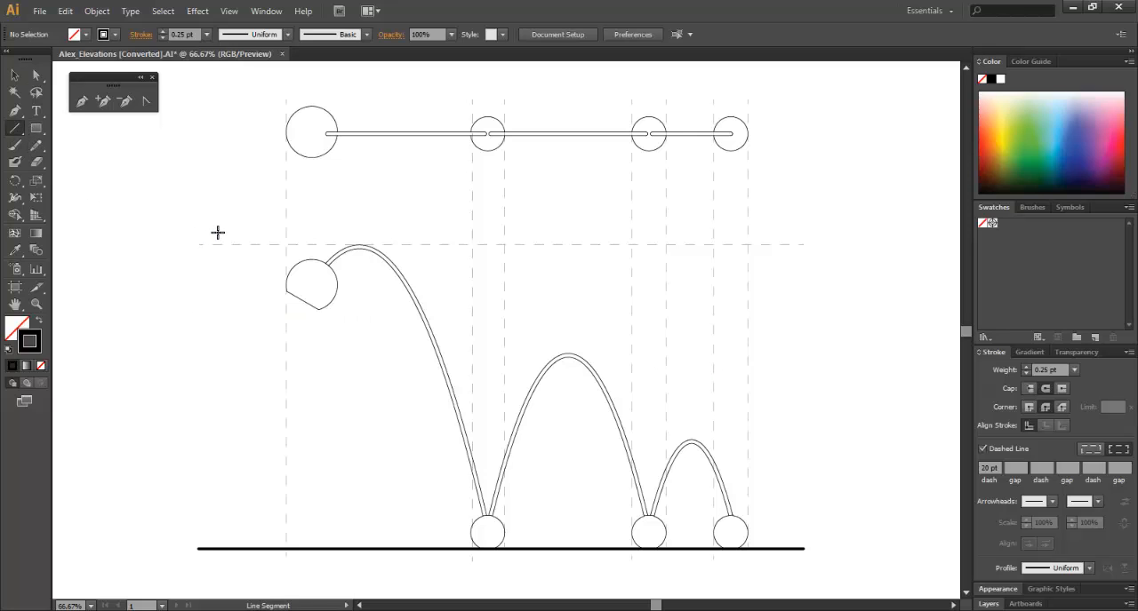
left_click_drag(218, 232, 244, 258)
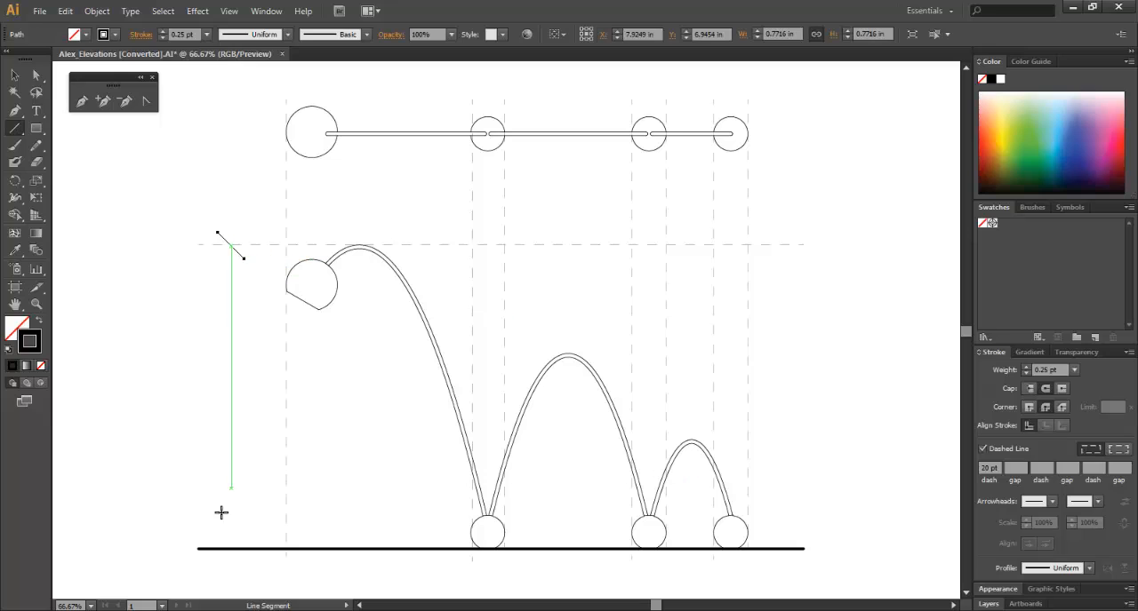
left_click_drag(217, 539, 245, 569)
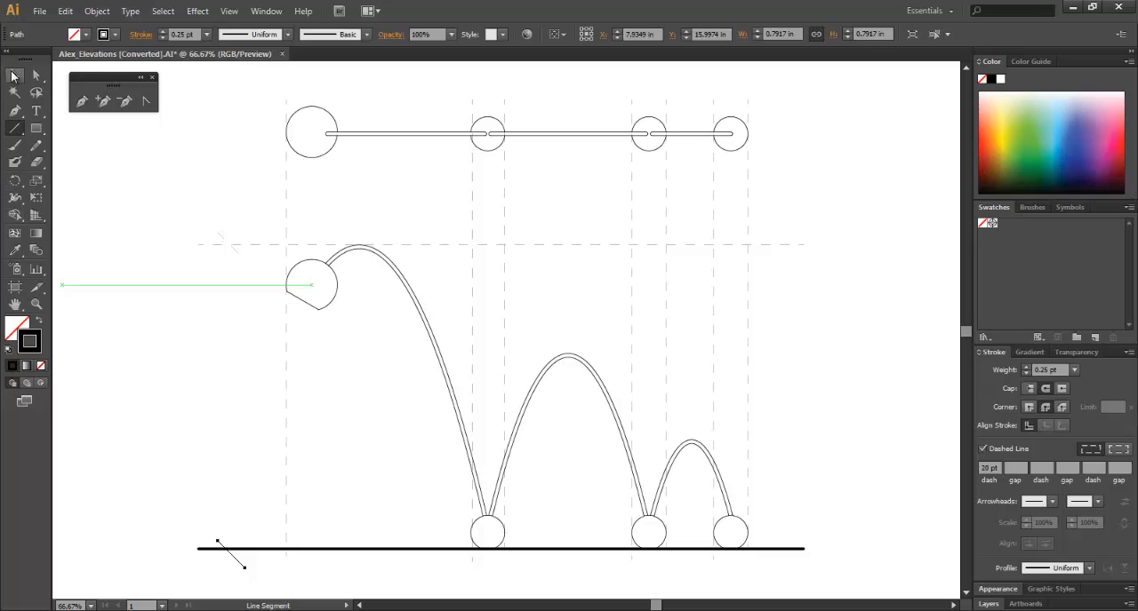
left_click(11, 77)
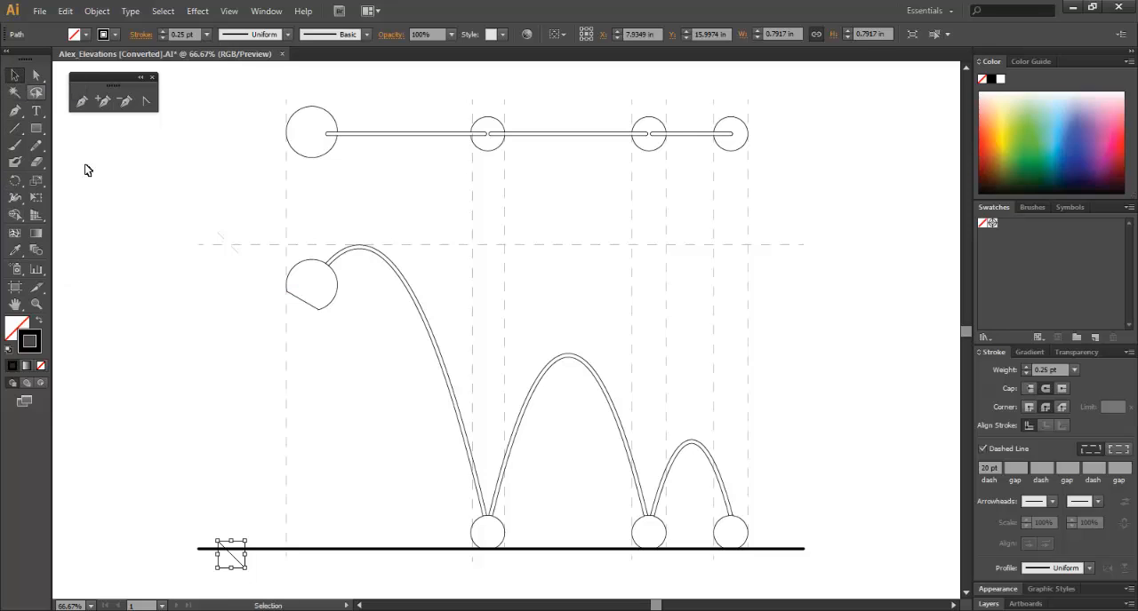
Draw a vertical dimension line through both tick marks as two segments, about 3.5 in and 4.75 in long, leaving a gap between them.
left_click(16, 129)
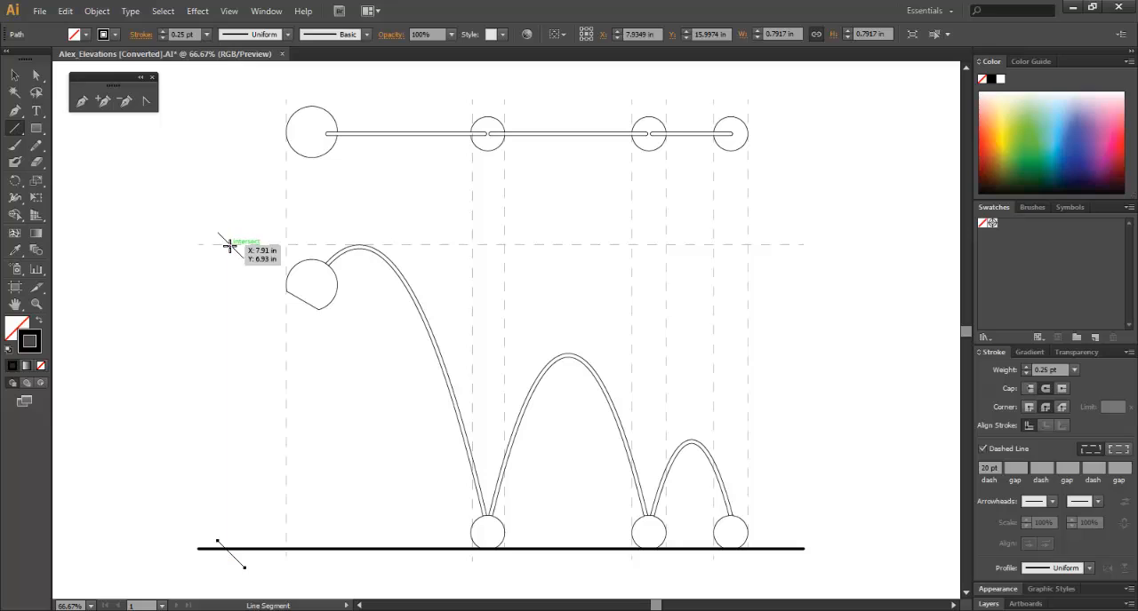
left_click_drag(230, 245, 230, 364)
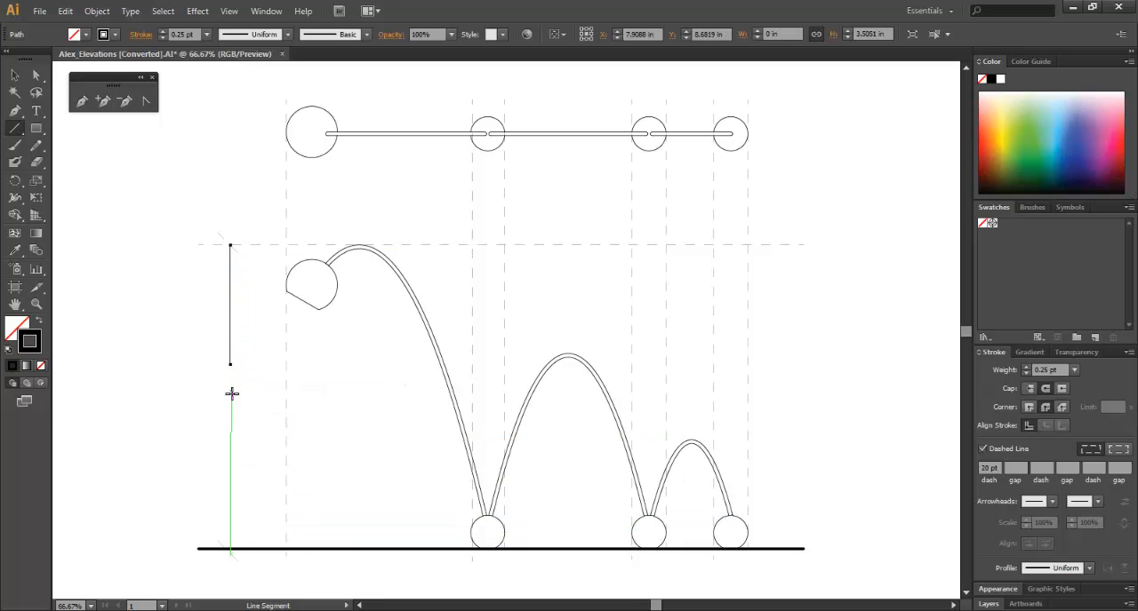
left_click_drag(231, 406, 240, 569)
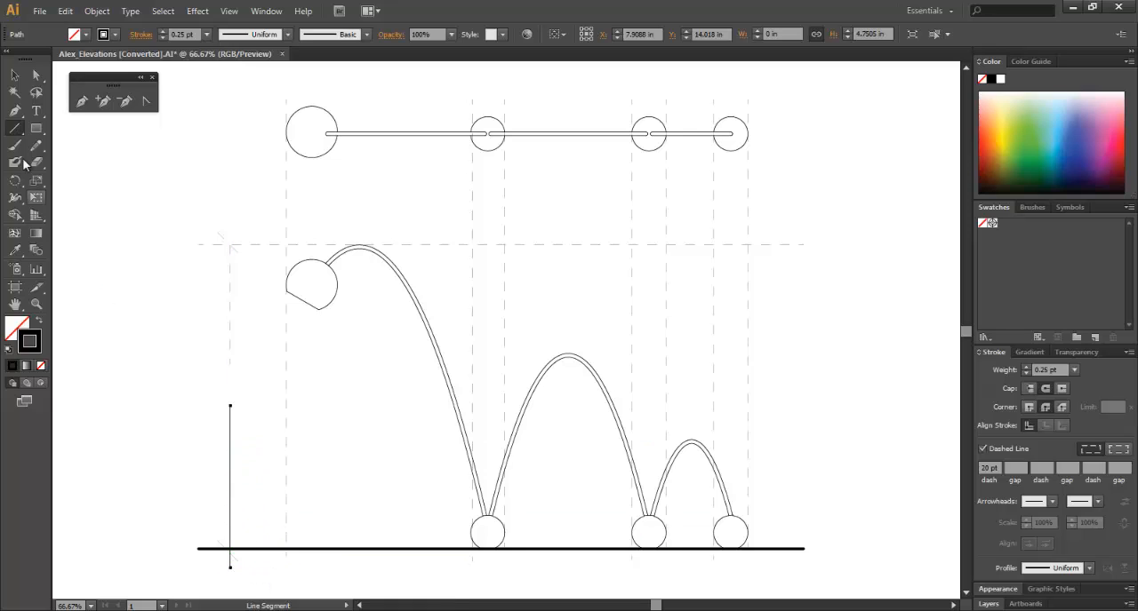
left_click(15, 76)
left_click(143, 359)
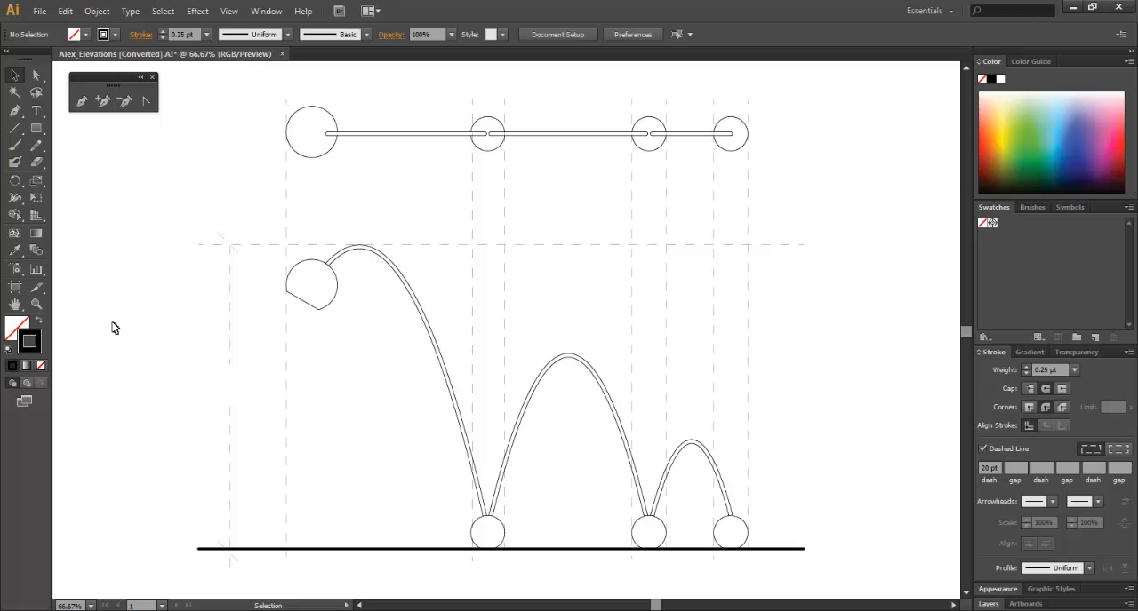
Create a text frame in the gap of the vertical dimension line and set its font to KodchiangUPC.
left_click(36, 110)
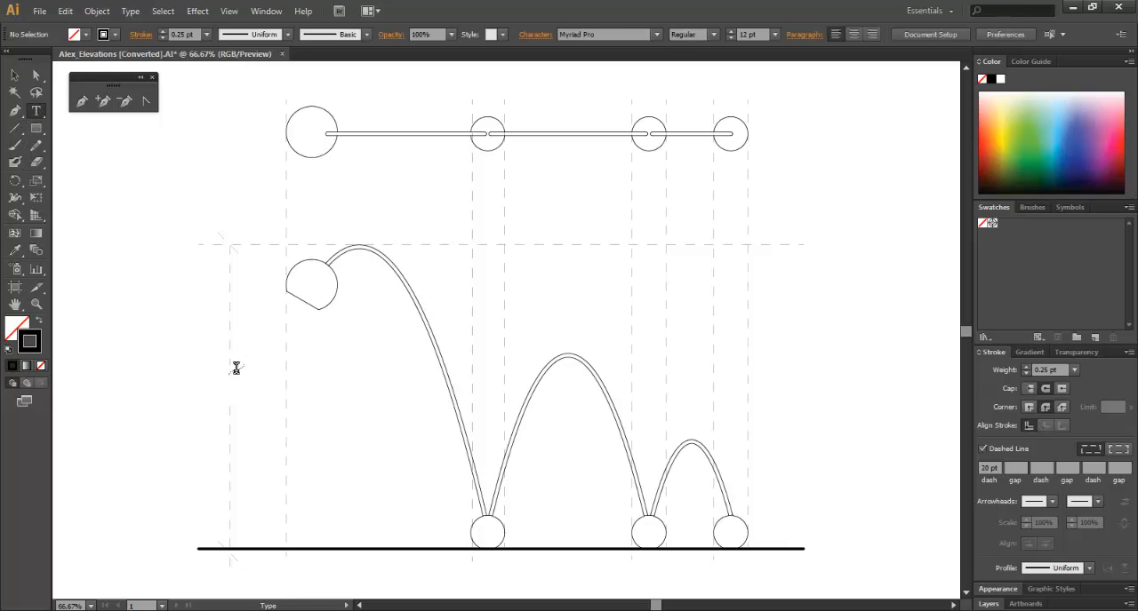
left_click_drag(208, 377, 258, 400)
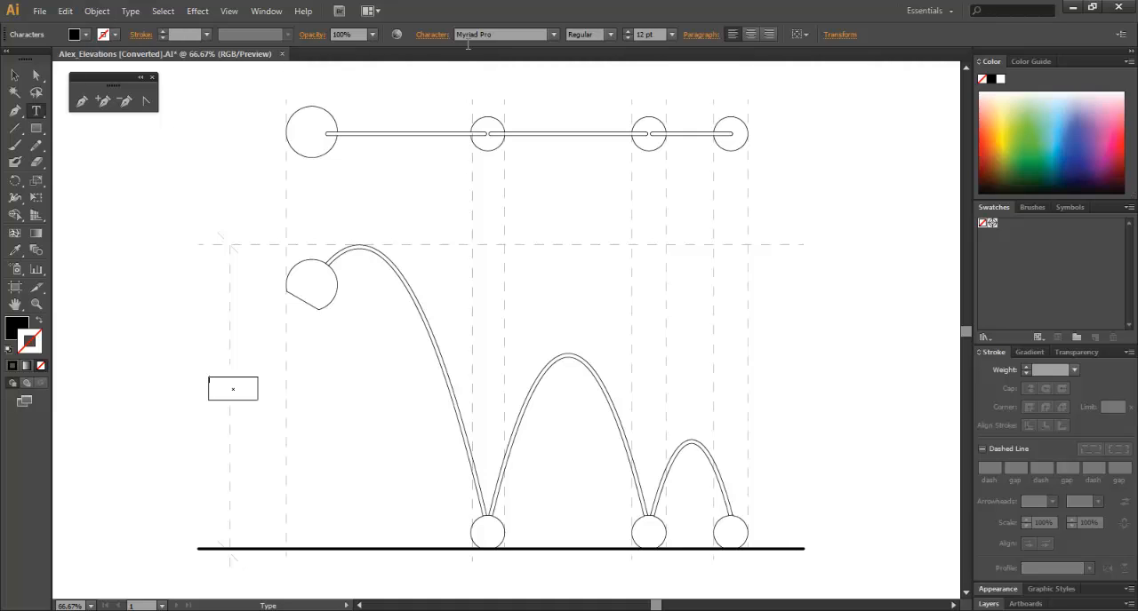
left_click(554, 35)
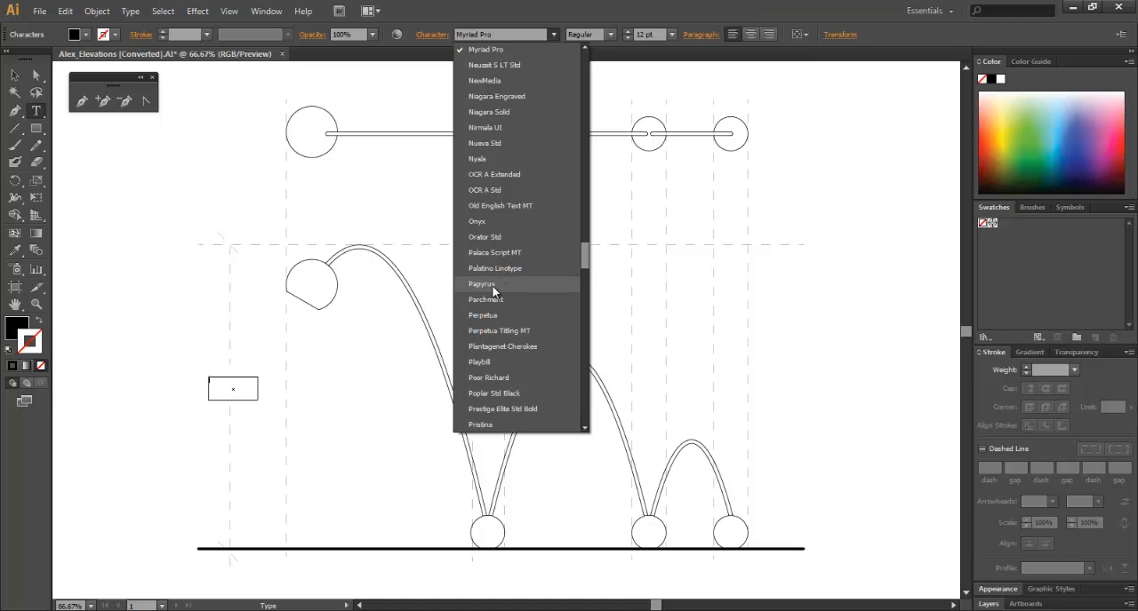
scroll(494, 288, "down", 15)
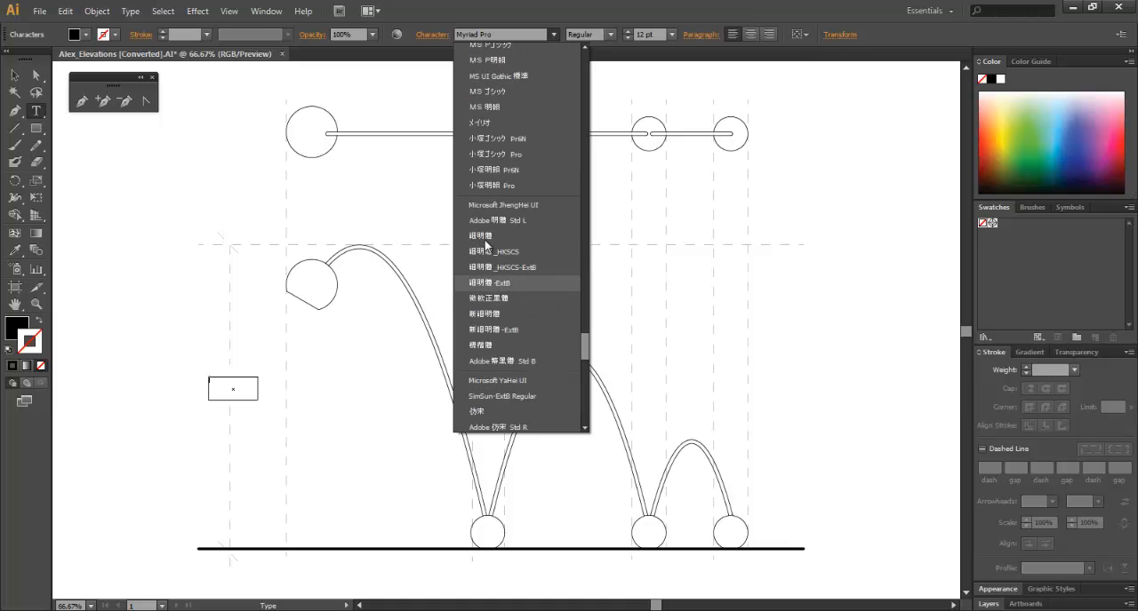
scroll(494, 195, "up", 15)
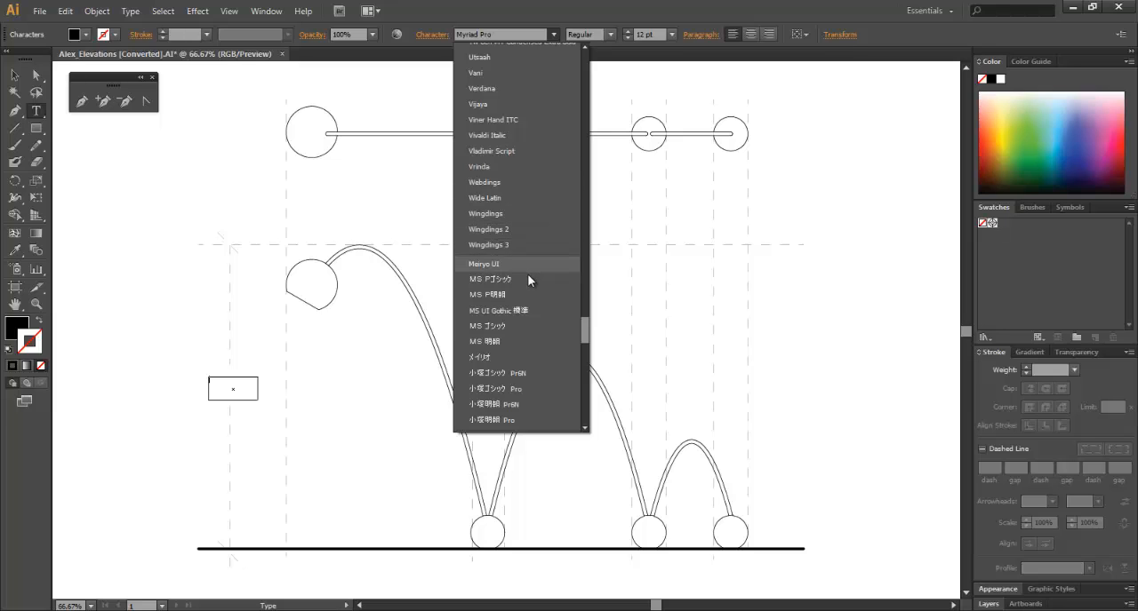
left_click_drag(575, 327, 585, 363)
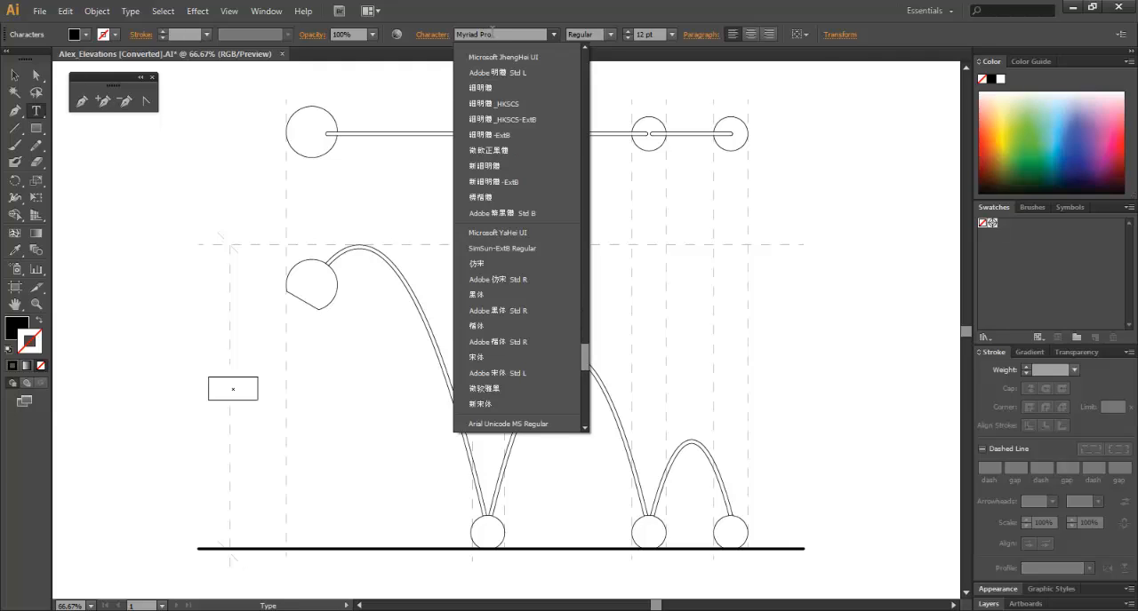
left_click(496, 33)
left_click(496, 34)
type("KodchiangUPC")
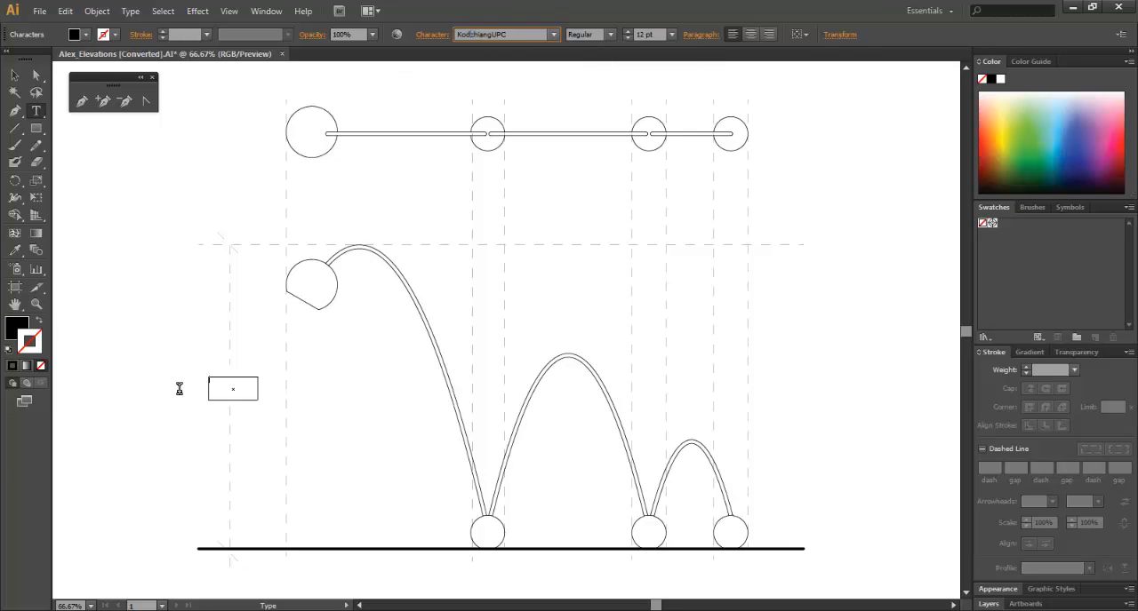
left_click(220, 387)
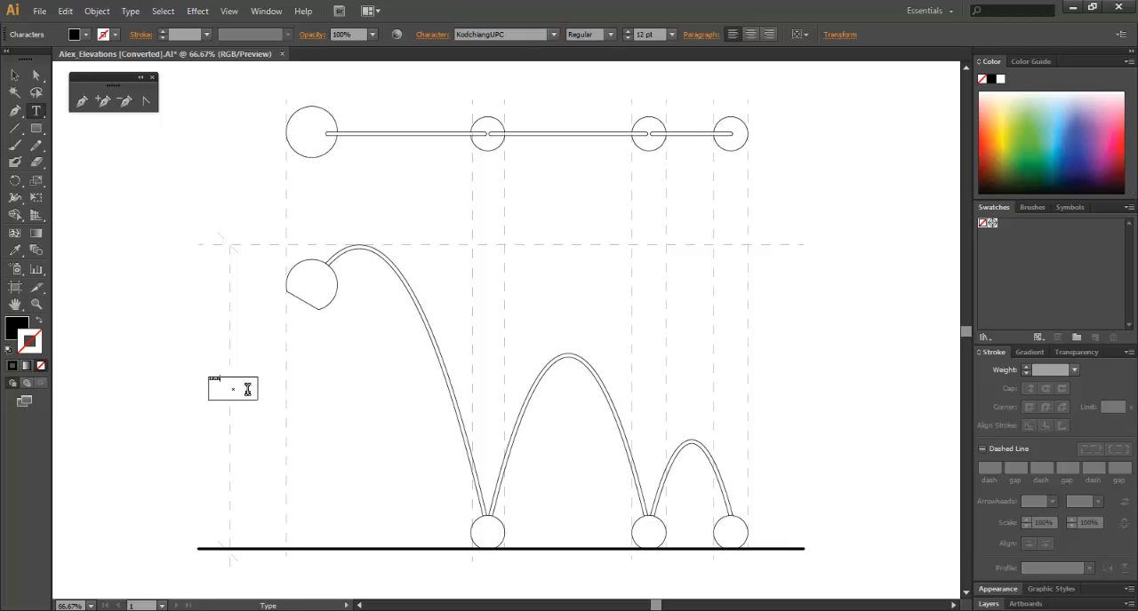
Set the dimension text size to 36 pt and replace the placeholder text with 17.5".
left_click(672, 34)
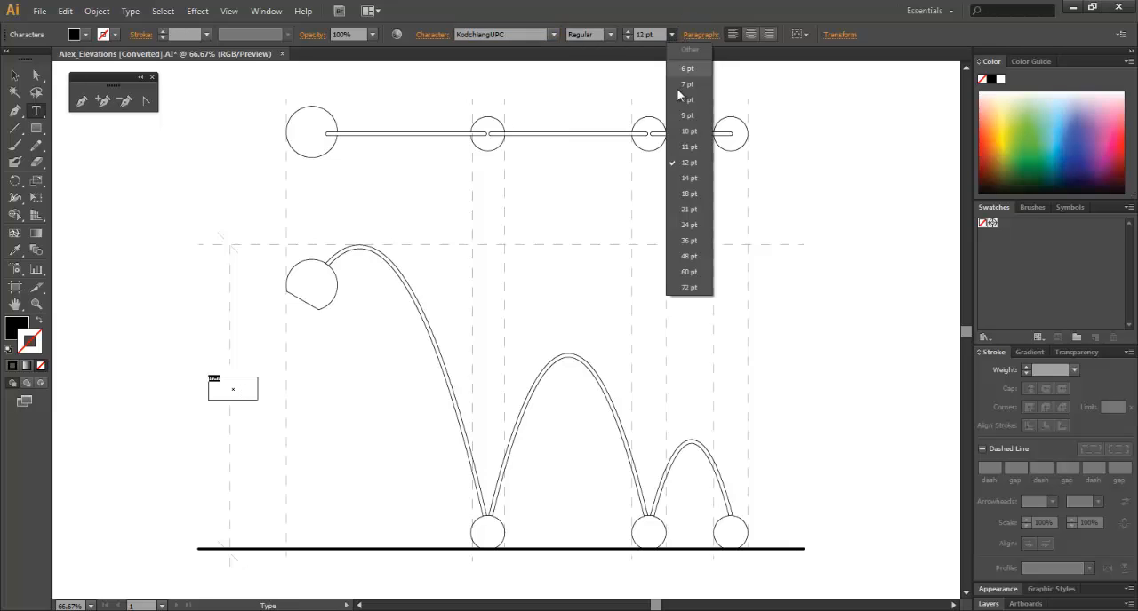
left_click(691, 241)
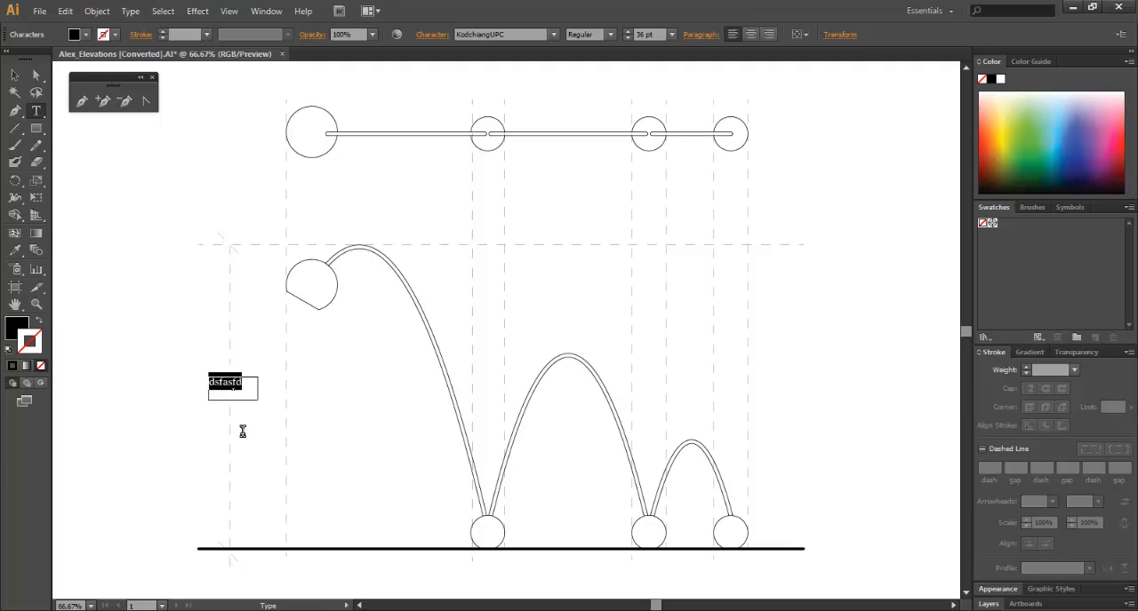
type("17.5\"")
left_click(13, 73)
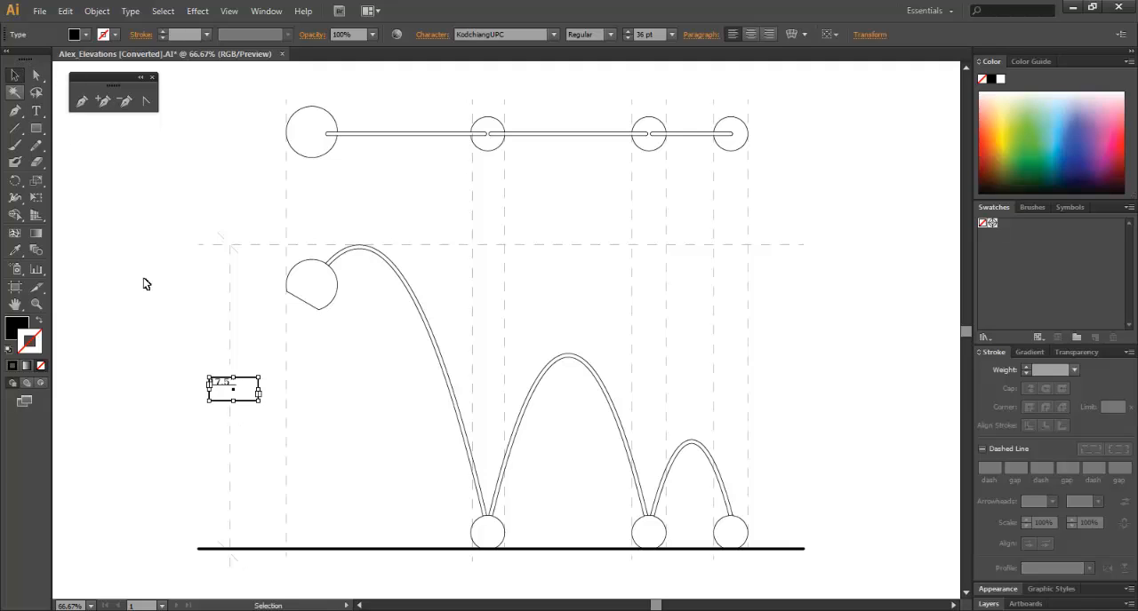
Shift the dimension text slightly within the gap and enlarge it to 72 pt.
left_click(209, 410)
left_click_drag(224, 388, 236, 393)
double_click(236, 394)
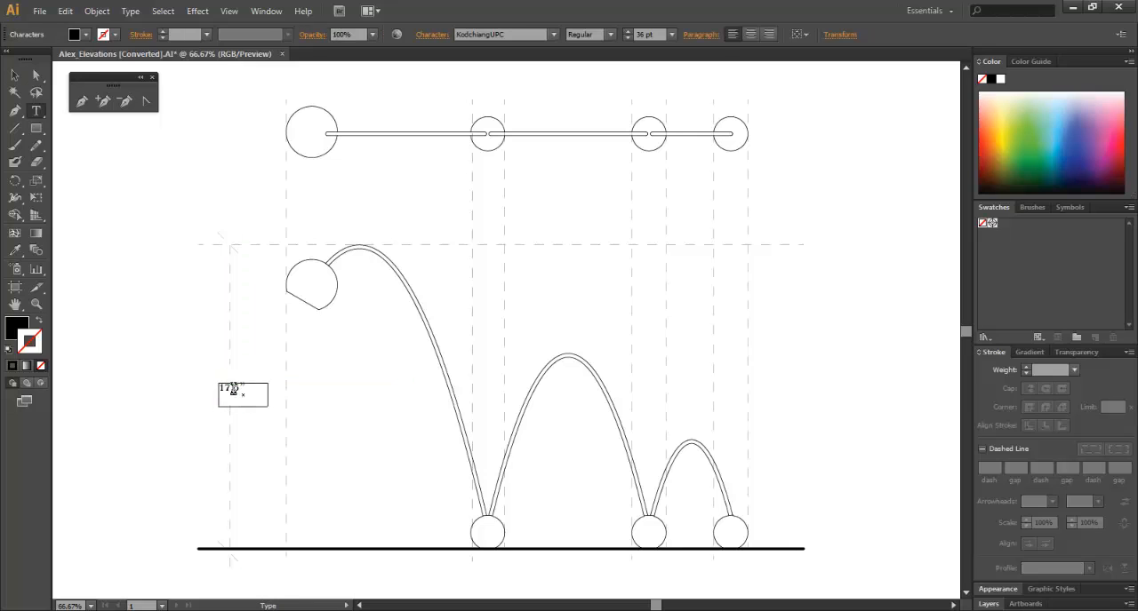
left_click(671, 34)
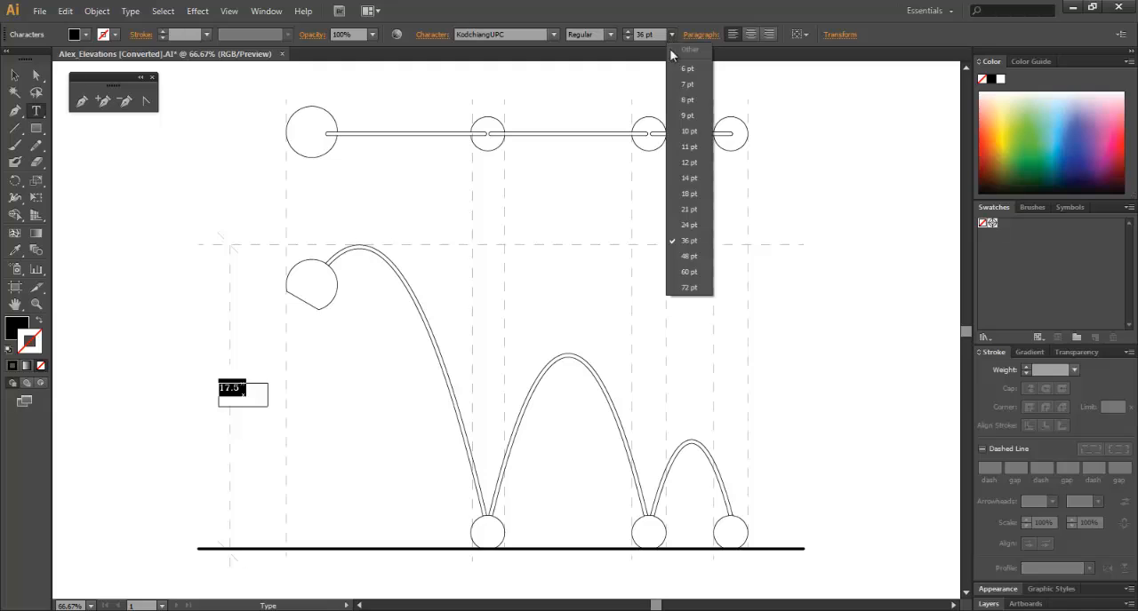
left_click(686, 291)
left_click(173, 395)
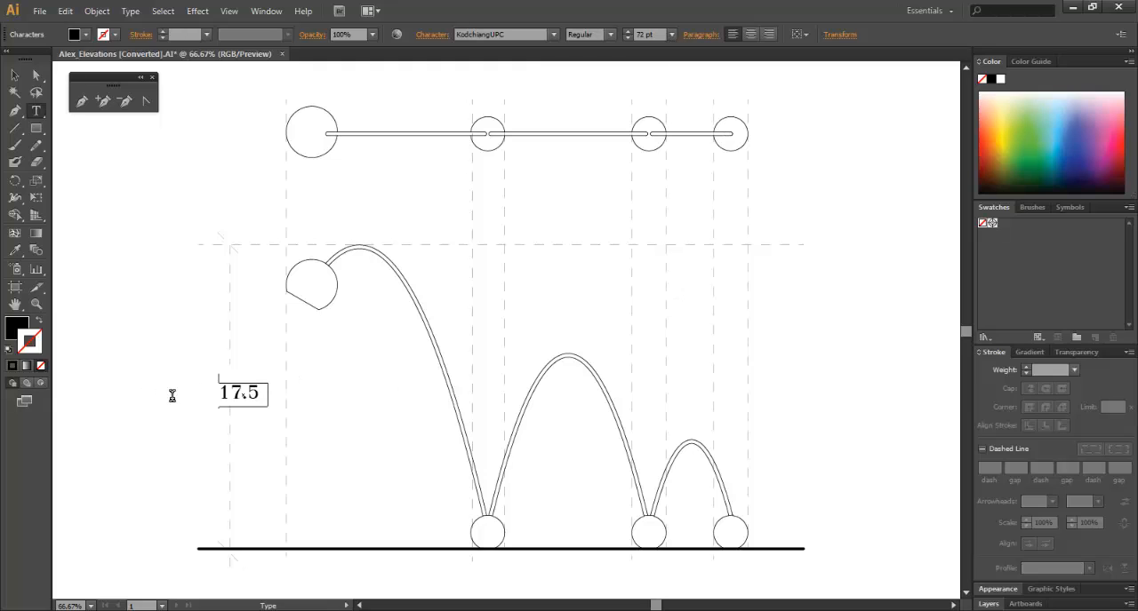
Nudge the dimension text left and up until it is centered in the gap of the vertical dimension line.
left_click(15, 75)
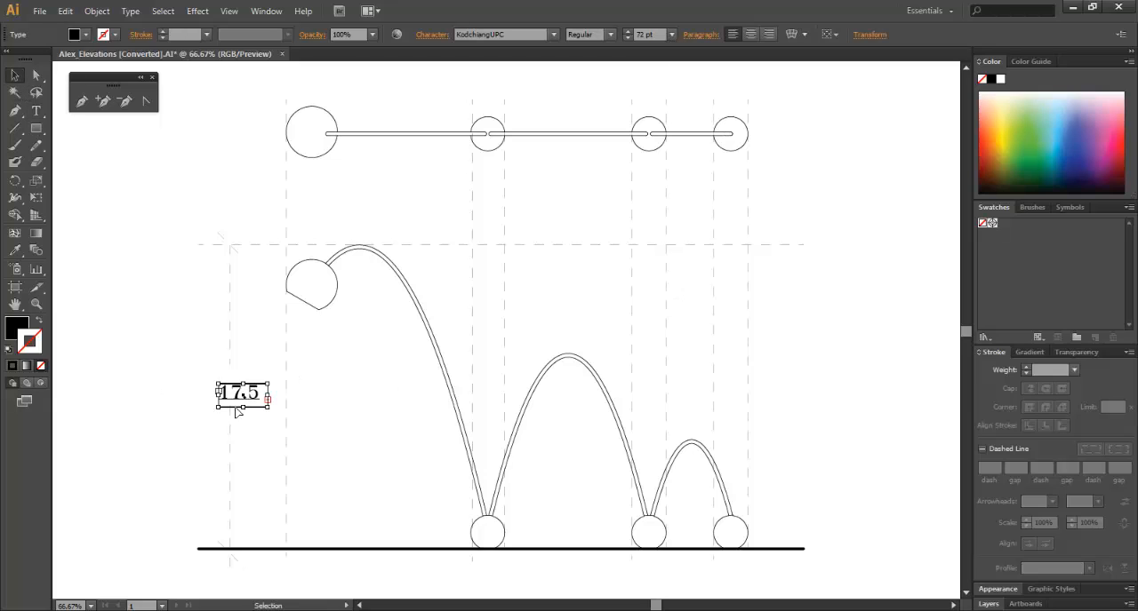
key("Left")
key("Left")
key("Left")
key("Left")
key("Left")
key("Left")
key("Left")
key("Left")
key("Left")
key("Left")
key("Left")
key("Left")
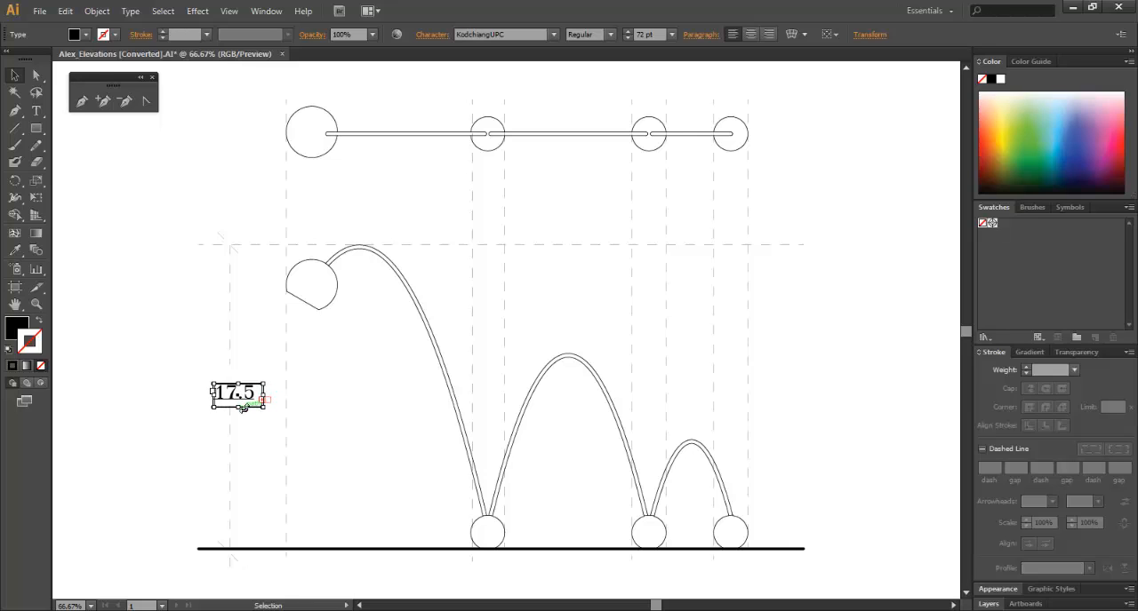
key("Up")
key("Up")
key("Up")
key("Up")
key("Left")
key("Left")
key("Left")
key("Left")
key("Left")
key("Left")
key("Left")
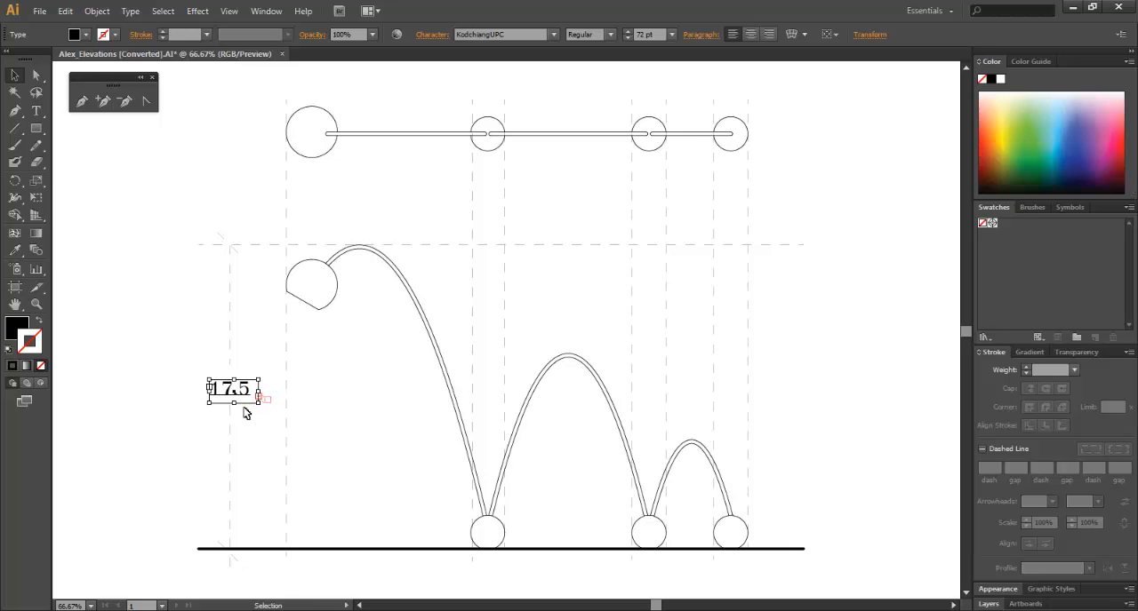
key("Up")
key("Up")
key("Up")
key("Up")
key("Up")
key("Left")
key("Left")
key("Left")
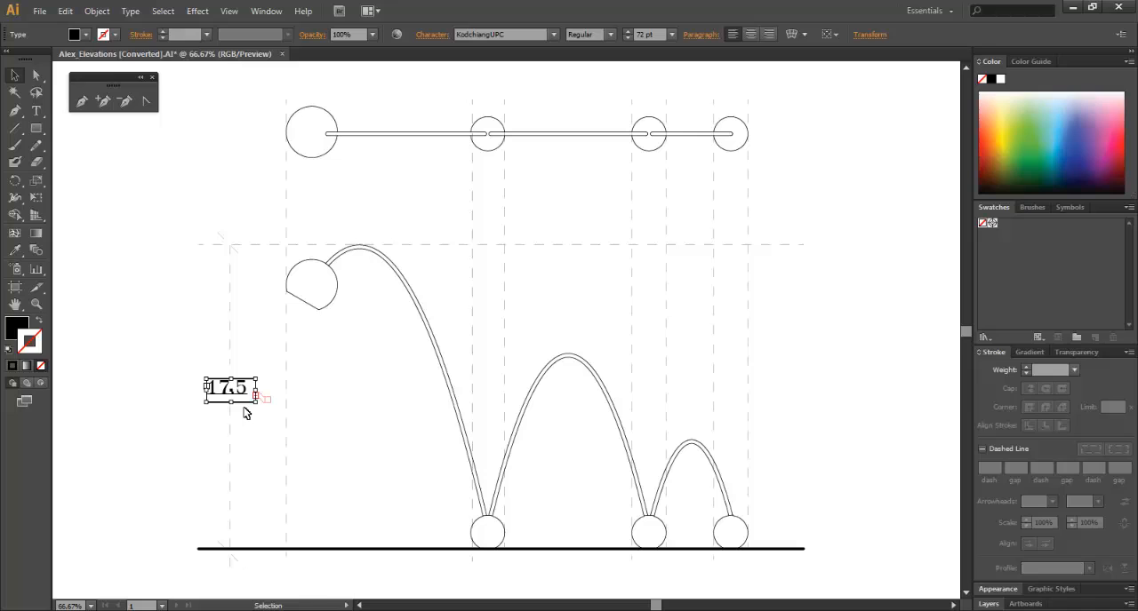
left_click(177, 359)
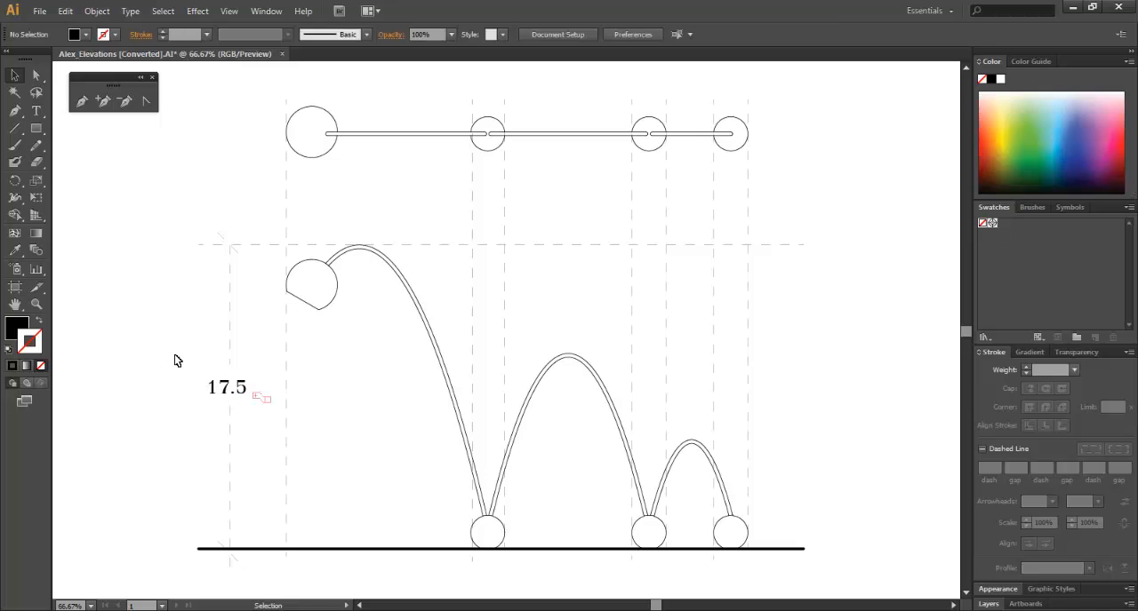
Widen the dimension text frame so that the inch mark fits on the line.
left_click(257, 397)
left_click_drag(257, 391, 282, 391)
left_click(261, 392)
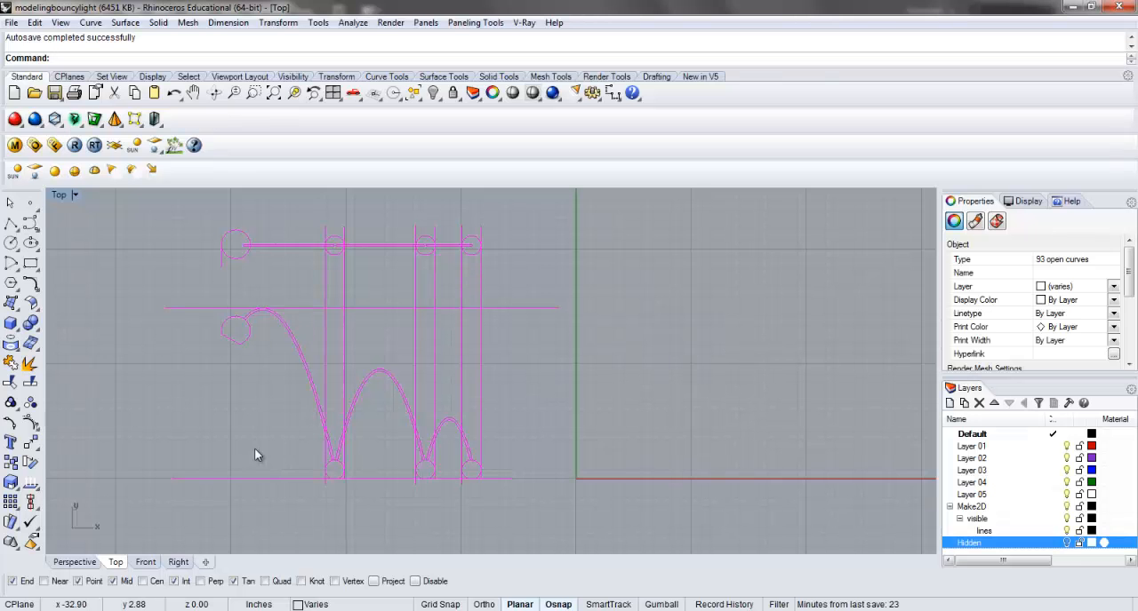
Switch to Rhino and maximize the Front viewport showing the lamp model.
left_click(248, 403)
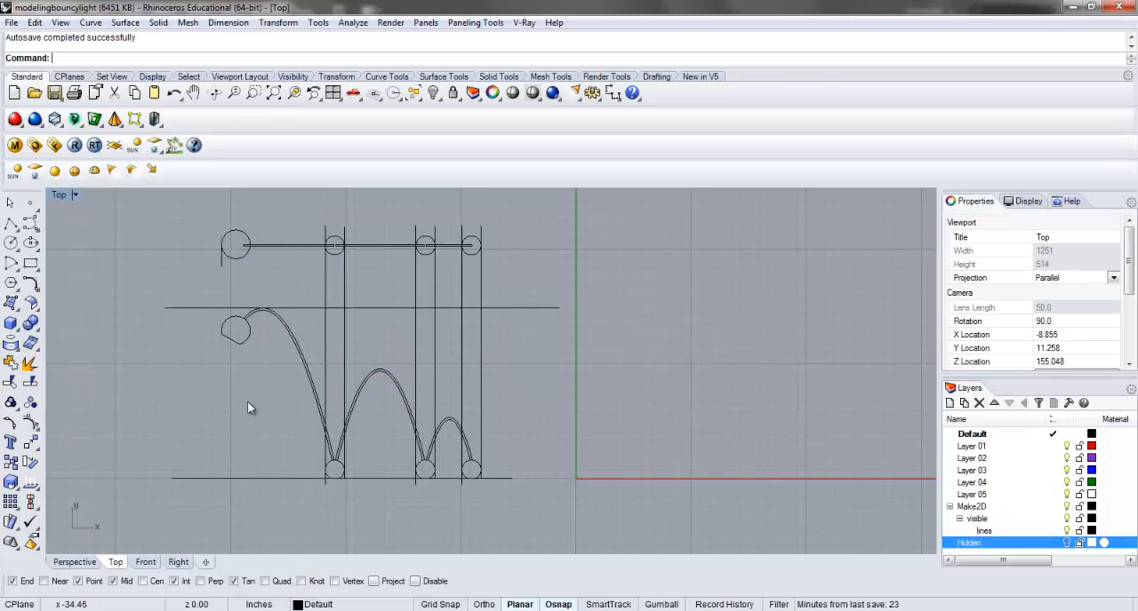
double_click(59, 198)
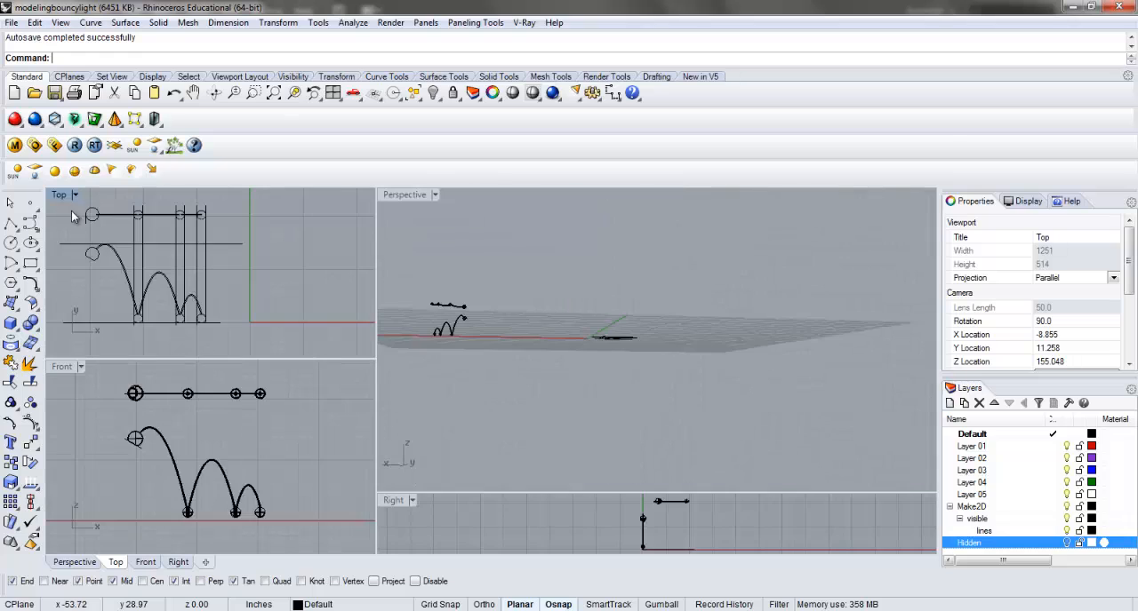
double_click(65, 384)
scroll(338, 334, "up", 2)
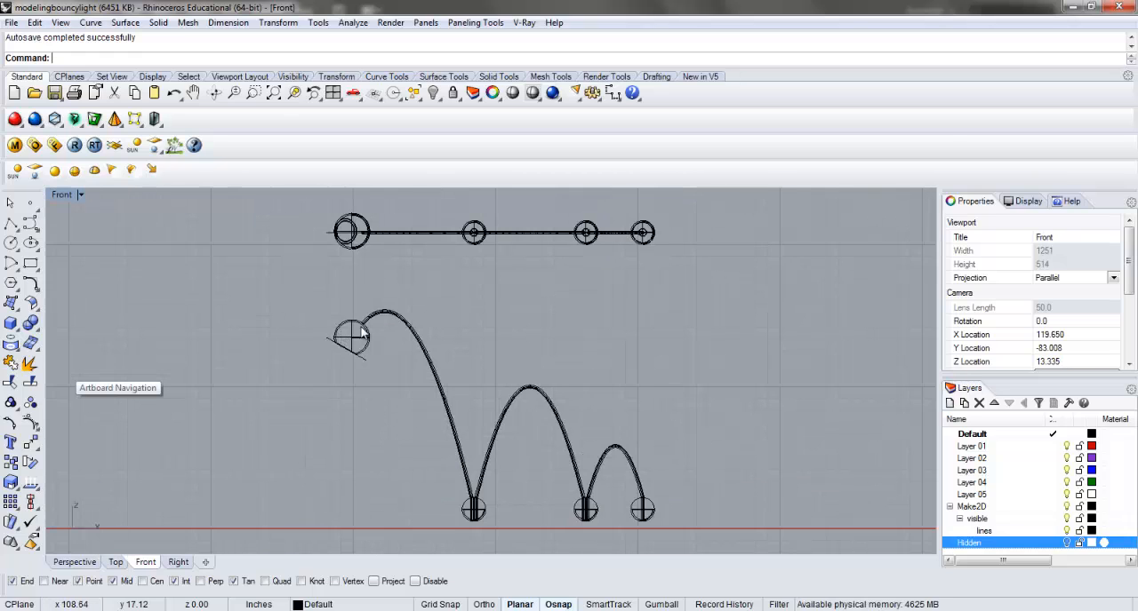
Set the current renderer to Rhino Render, render the Front view, and close the render window.
left_click(551, 94)
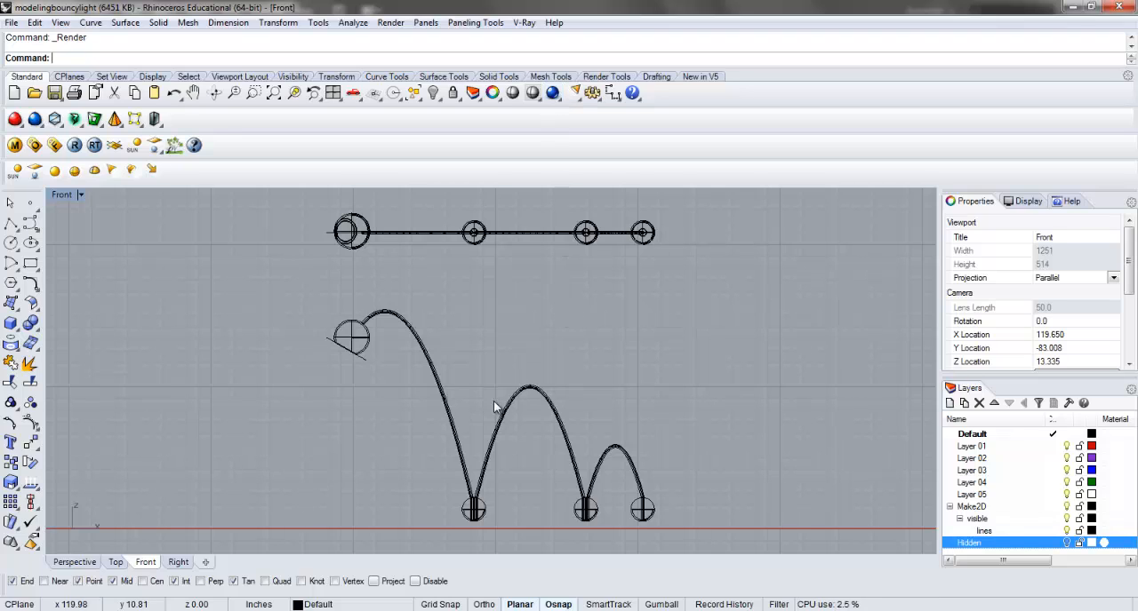
left_click(391, 23)
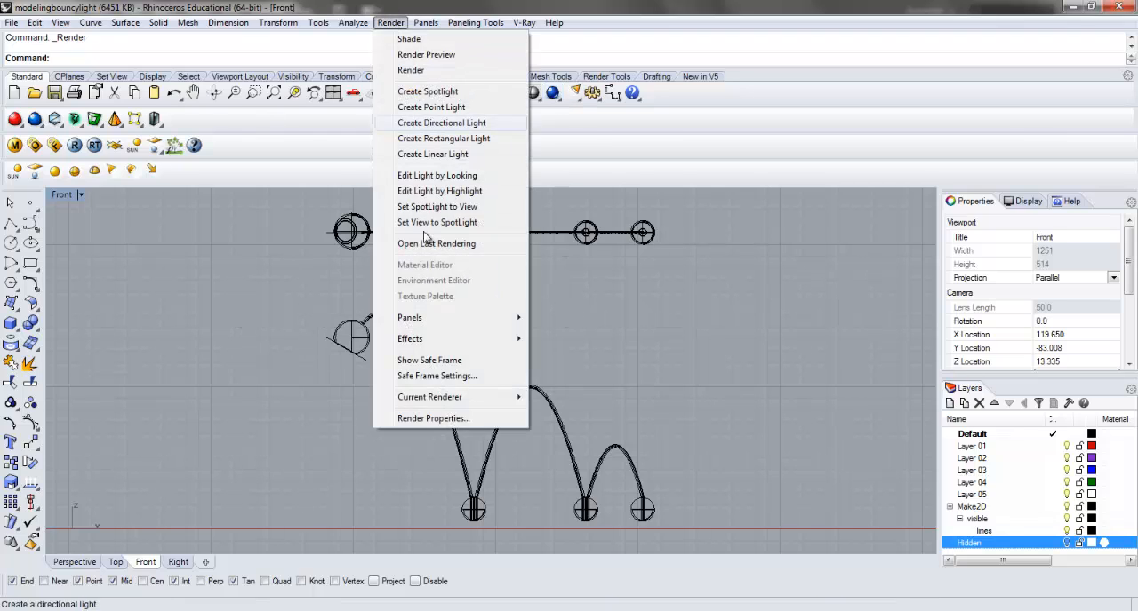
mouse_move(445, 397)
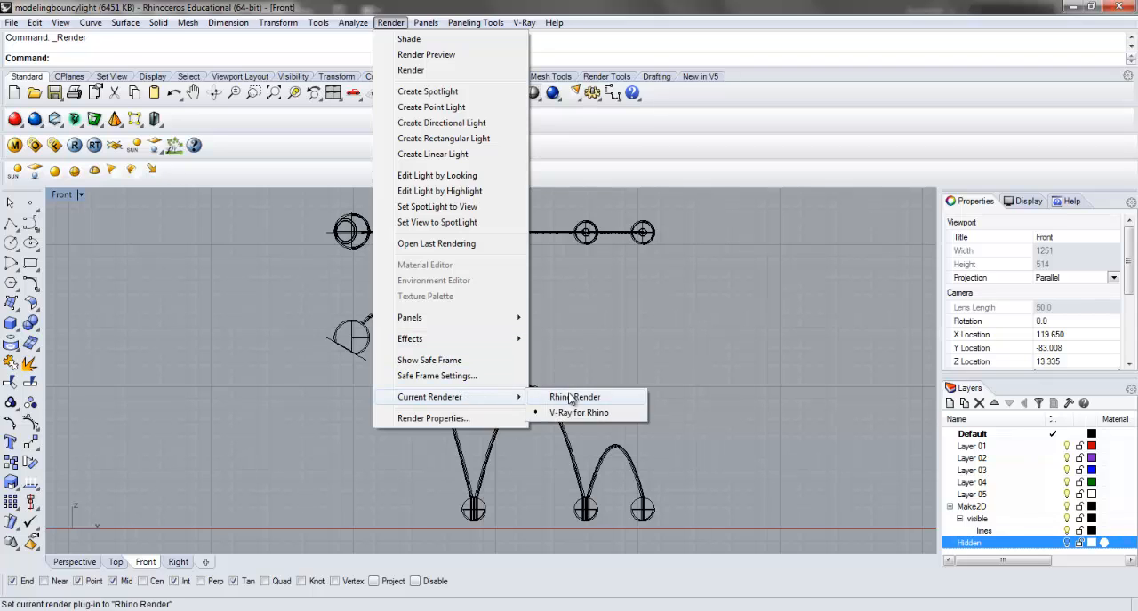
left_click(570, 399)
left_click(551, 93)
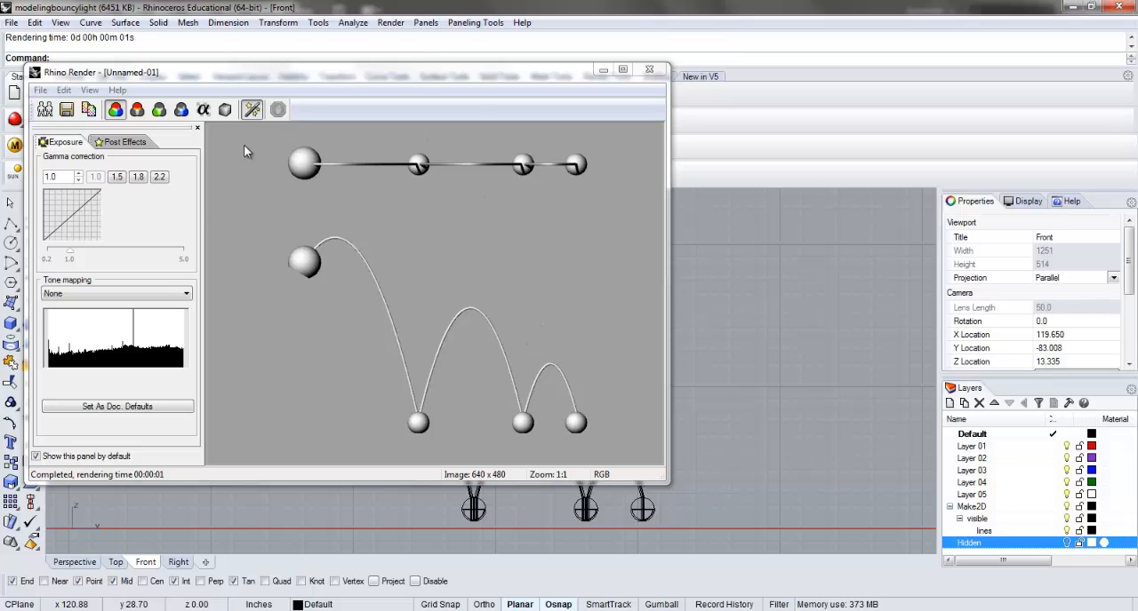
left_click(649, 69)
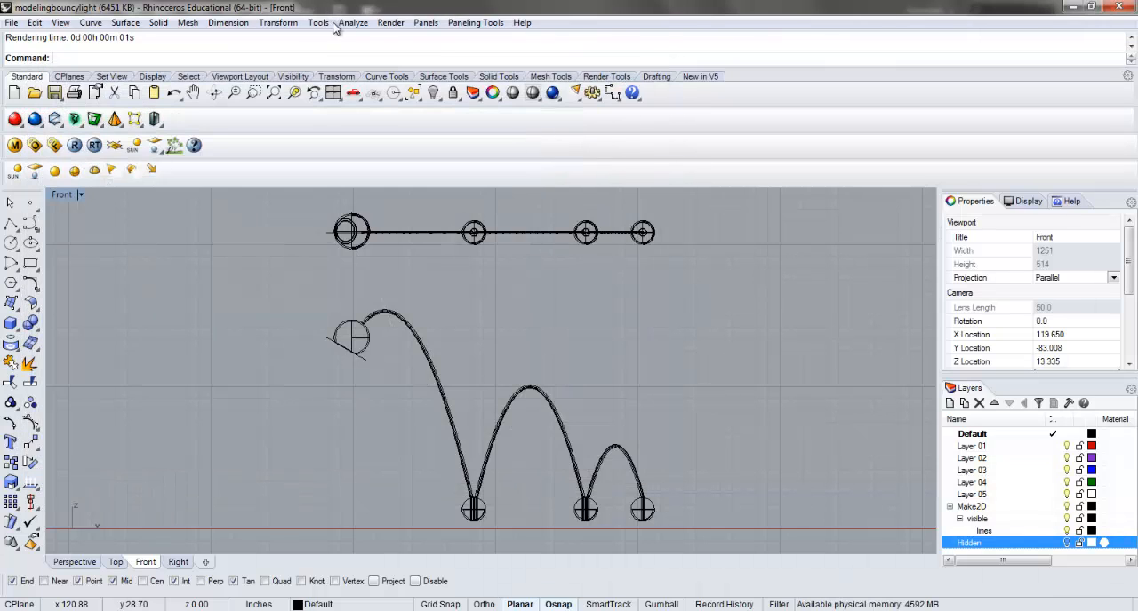
Turn on the transparent background in the render properties and render the Front view again.
left_click(390, 23)
mouse_move(513, 394)
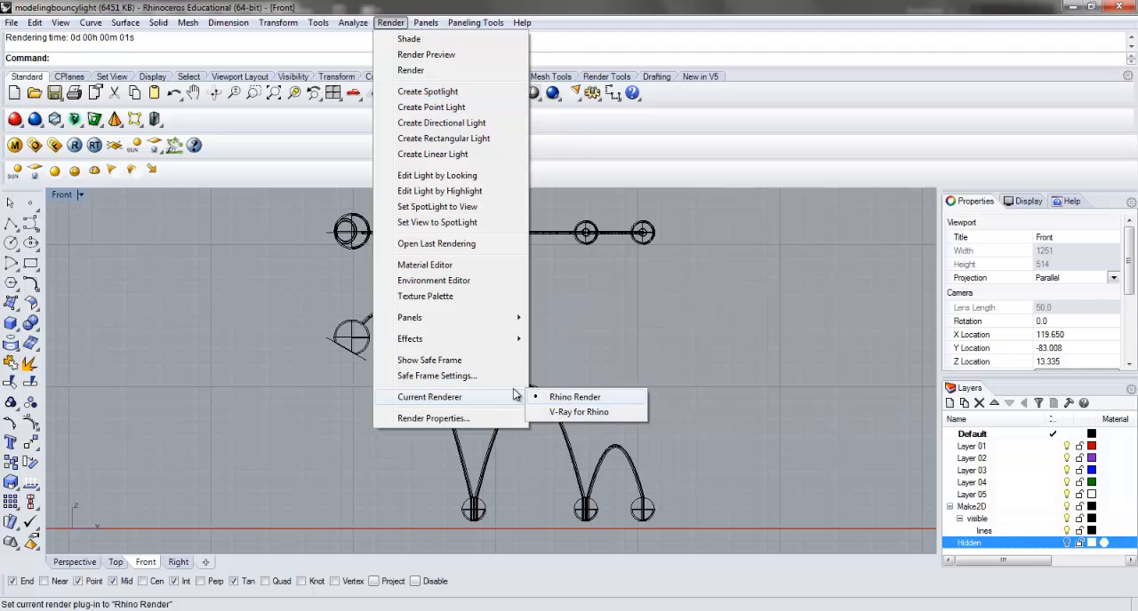
left_click(458, 419)
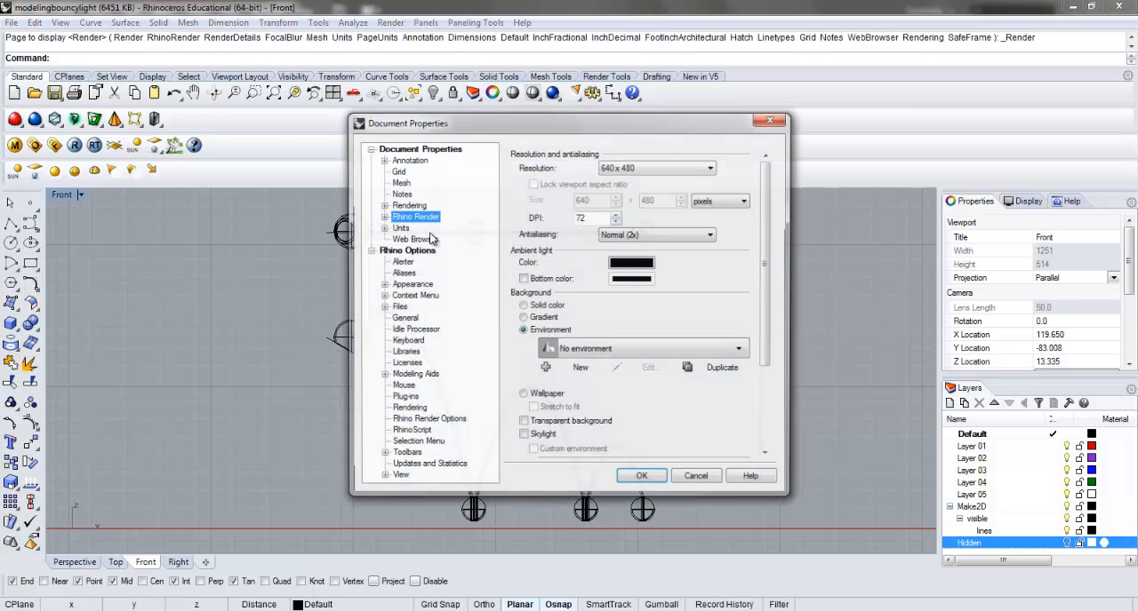
left_click(523, 423)
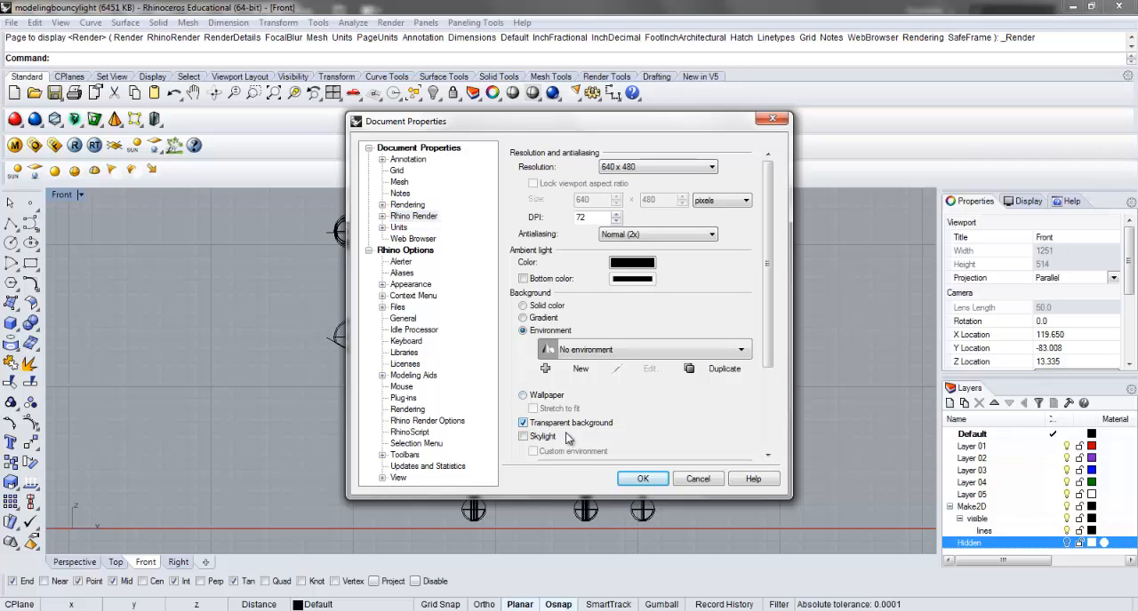
left_click(639, 479)
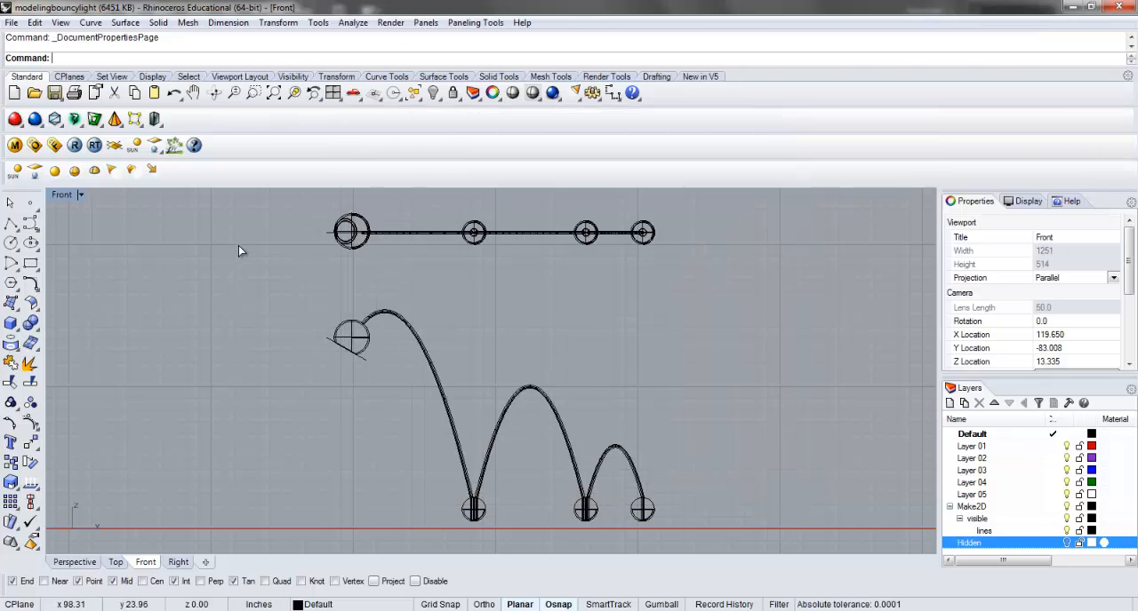
right_click(238, 245)
left_click(775, 123)
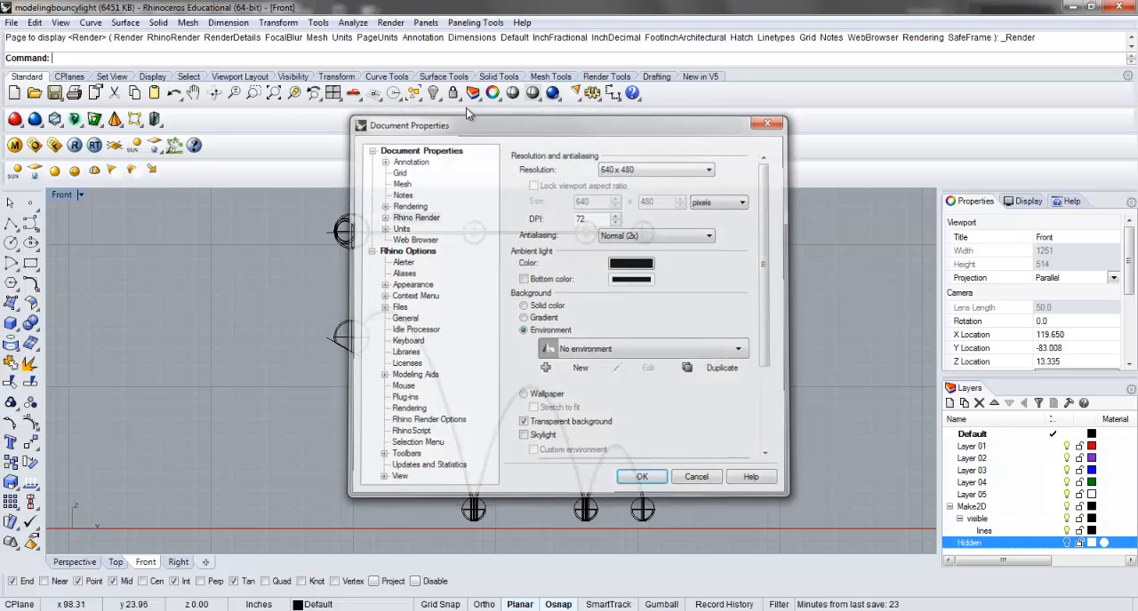
left_click(552, 93)
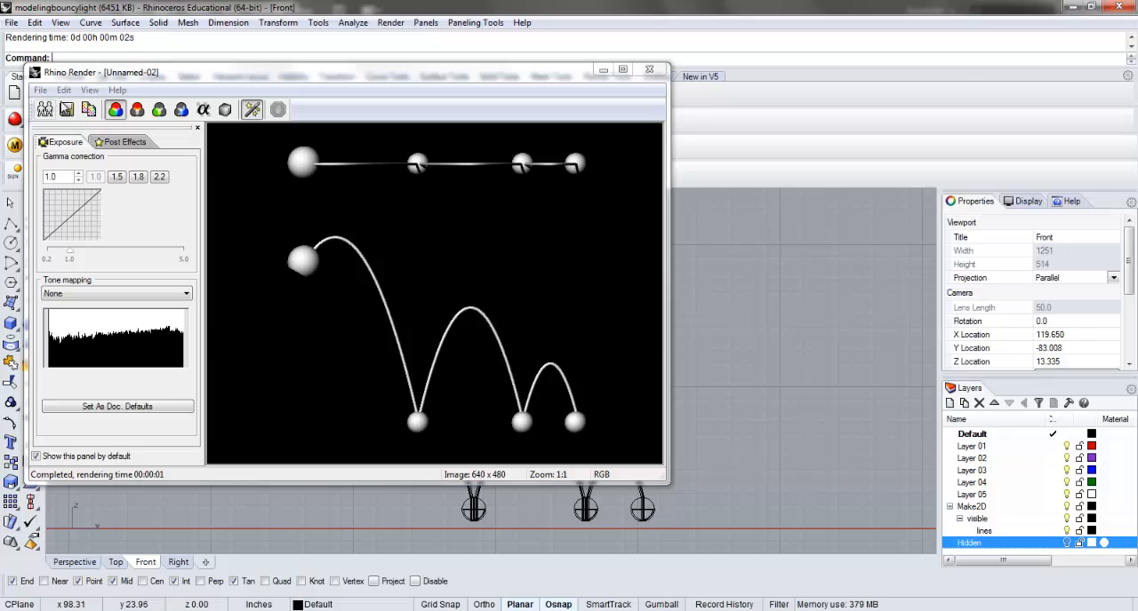
Save the rendering to the Desktop in Portable Network Graphics format, named with the project owner's first name.
left_click(67, 109)
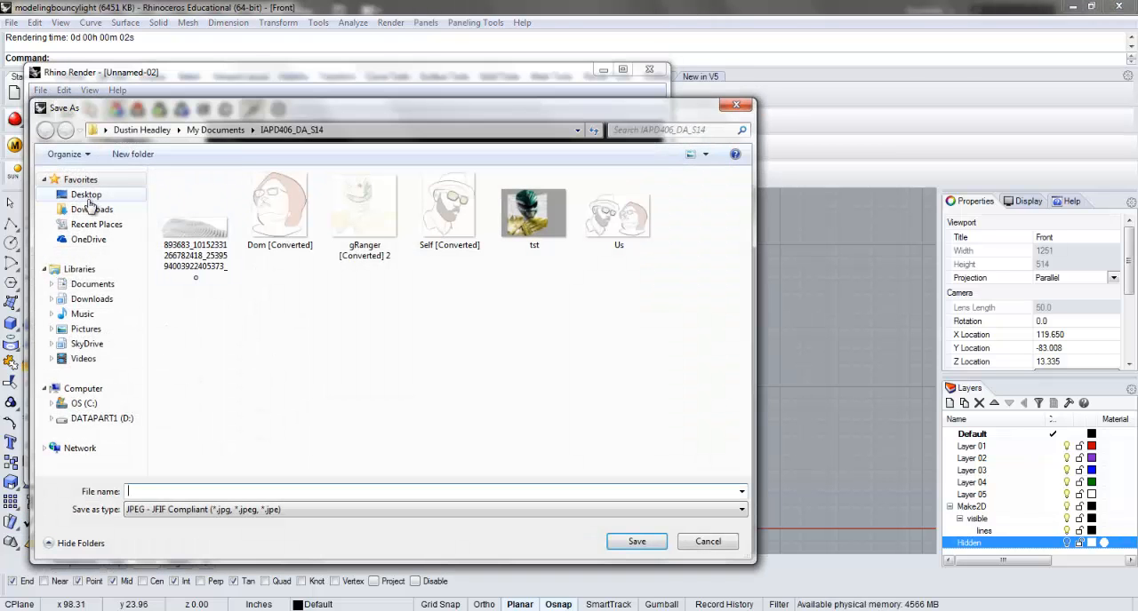
left_click(87, 197)
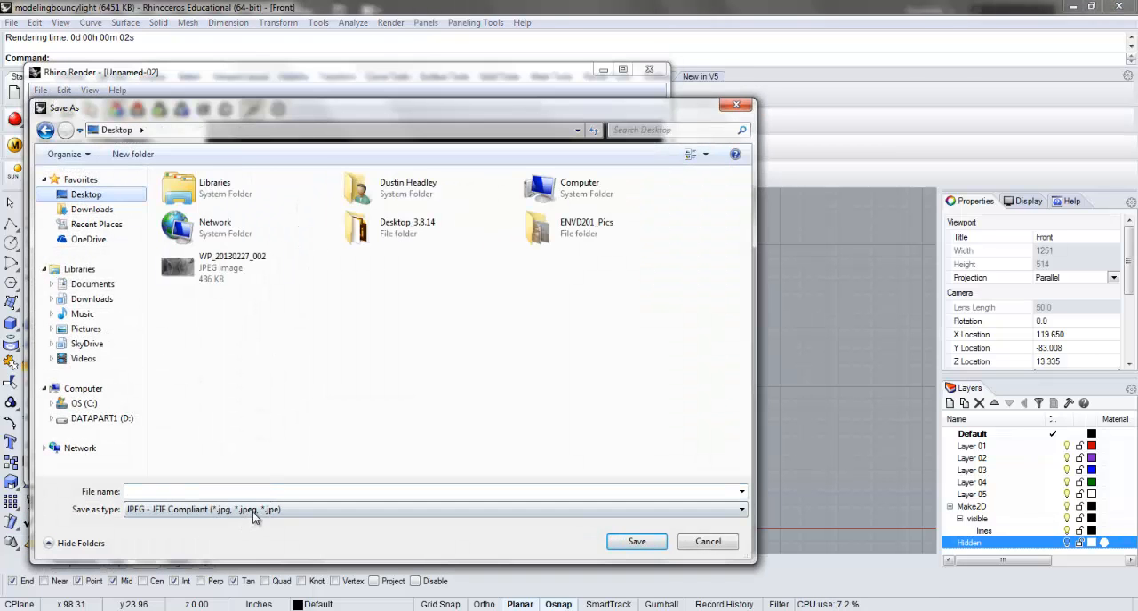
left_click(253, 510)
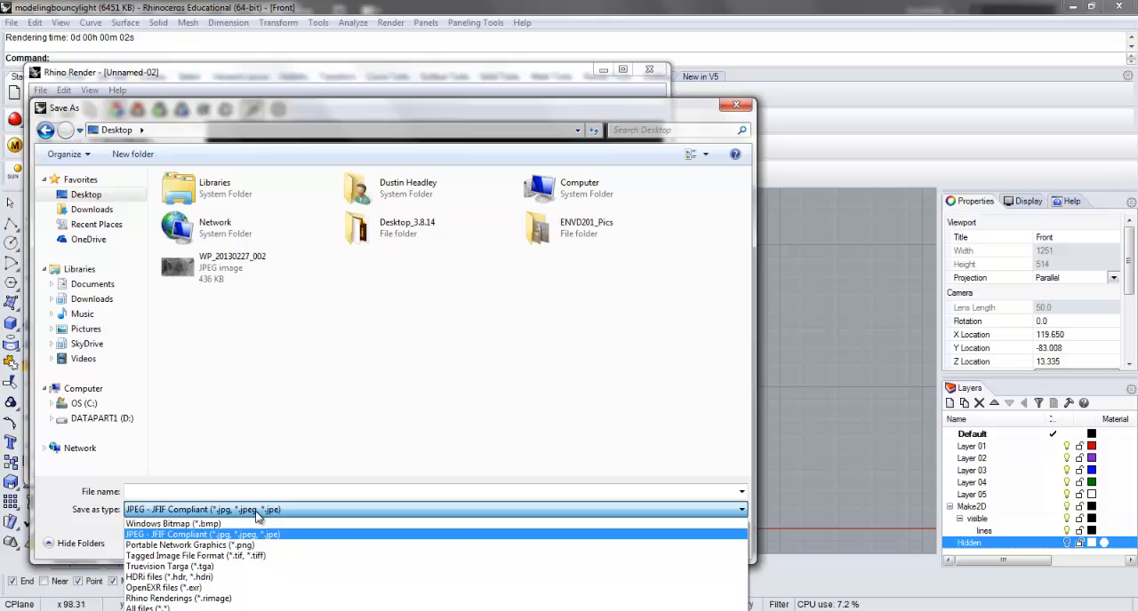
left_click(199, 544)
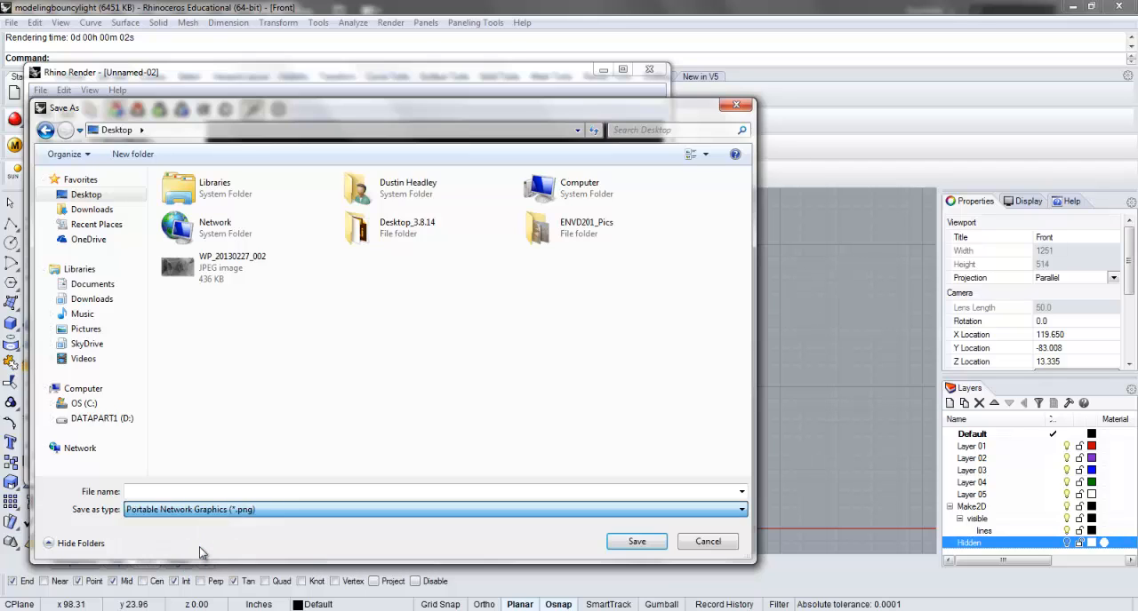
left_click(178, 489)
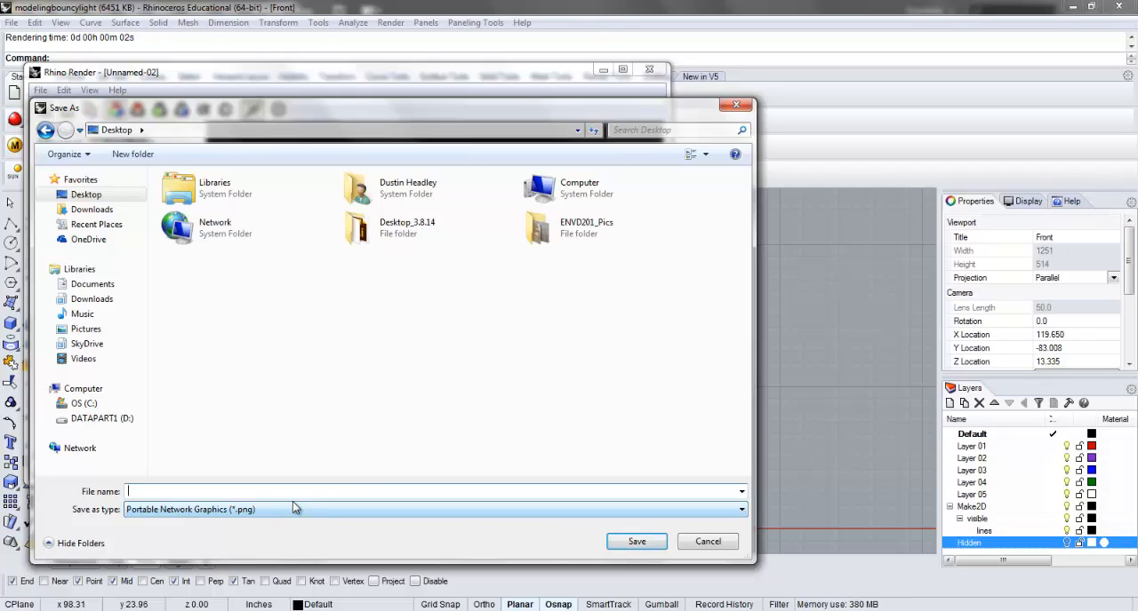
type("Alex")
left_click(447, 547)
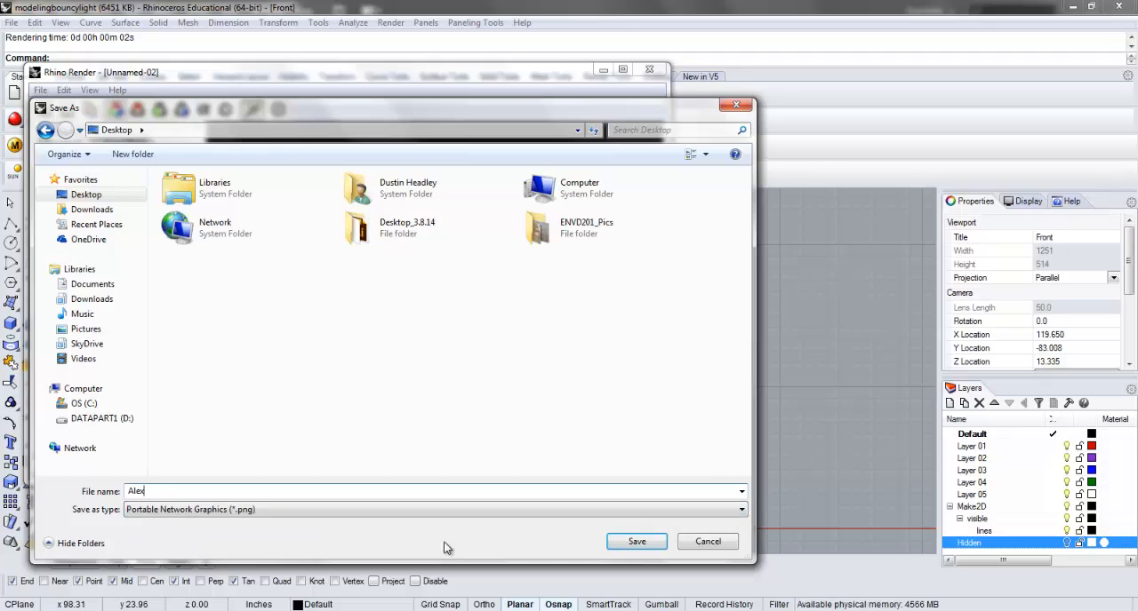
left_click(610, 541)
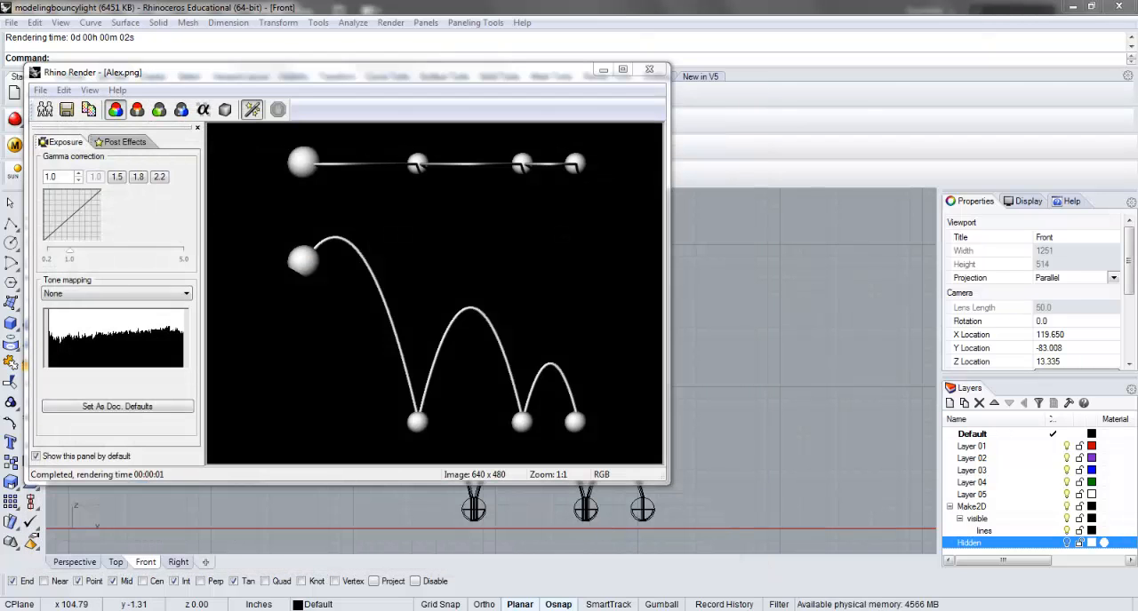
Switch to Illustrator and open the saved PNG rendering from the Desktop.
left_click(252, 608)
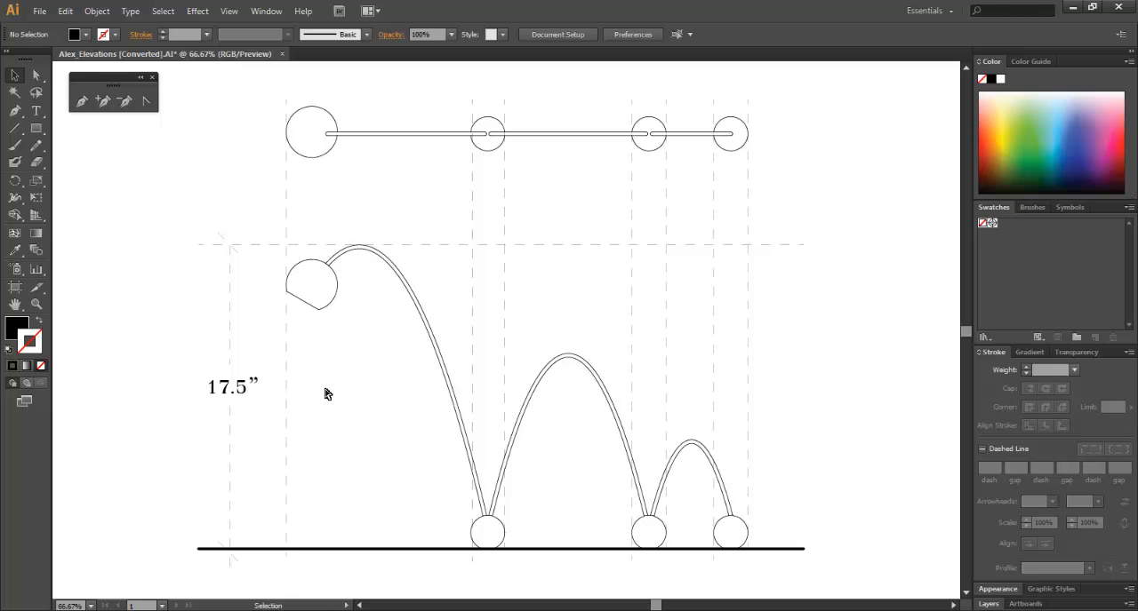
key("ctrl+o")
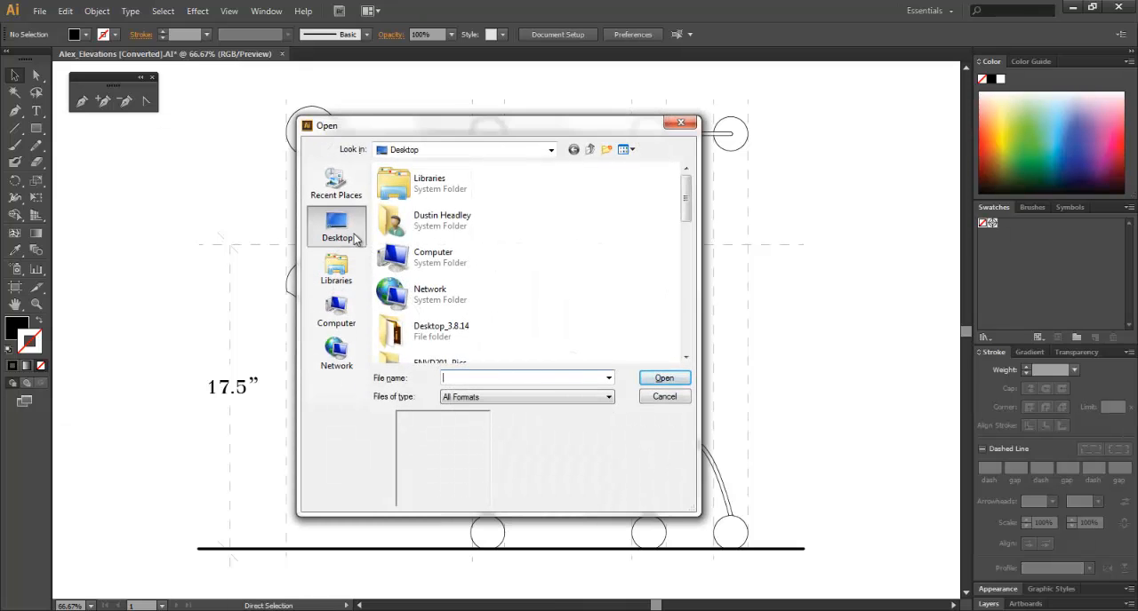
left_click_drag(685, 209, 691, 247)
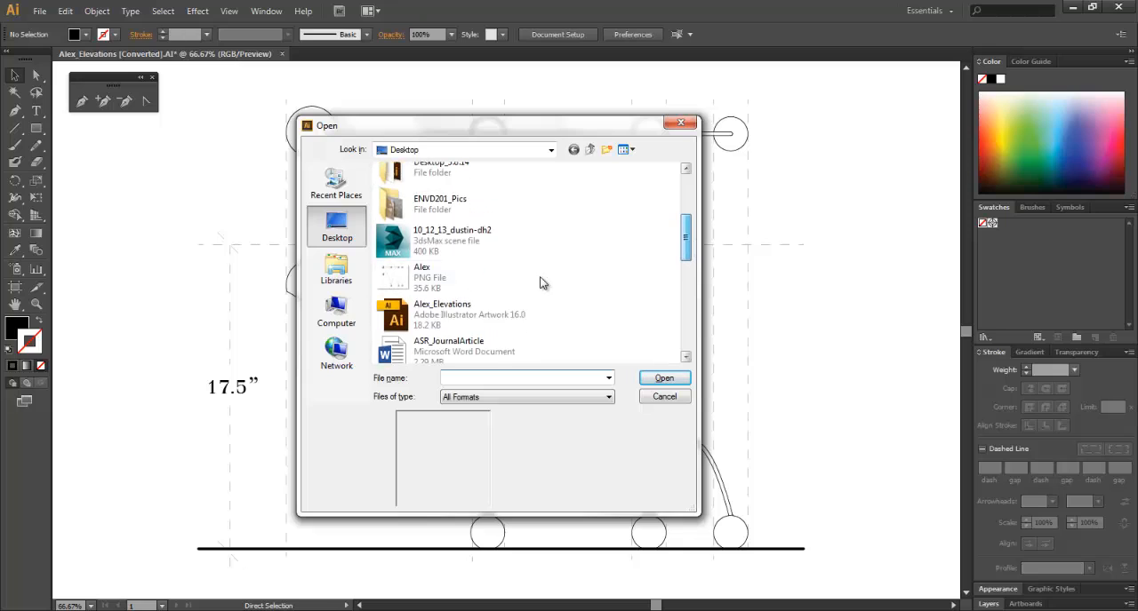
double_click(444, 278)
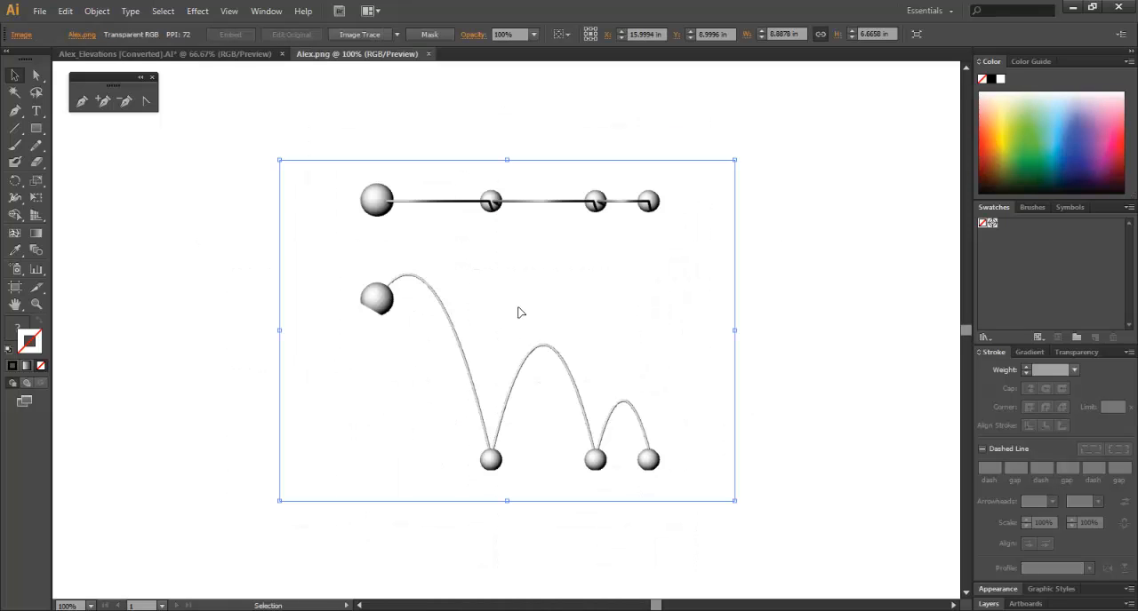
Cut the whole rendered image from its document and return to the elevations drawing.
key("a")
key("Delete")
left_click(224, 54)
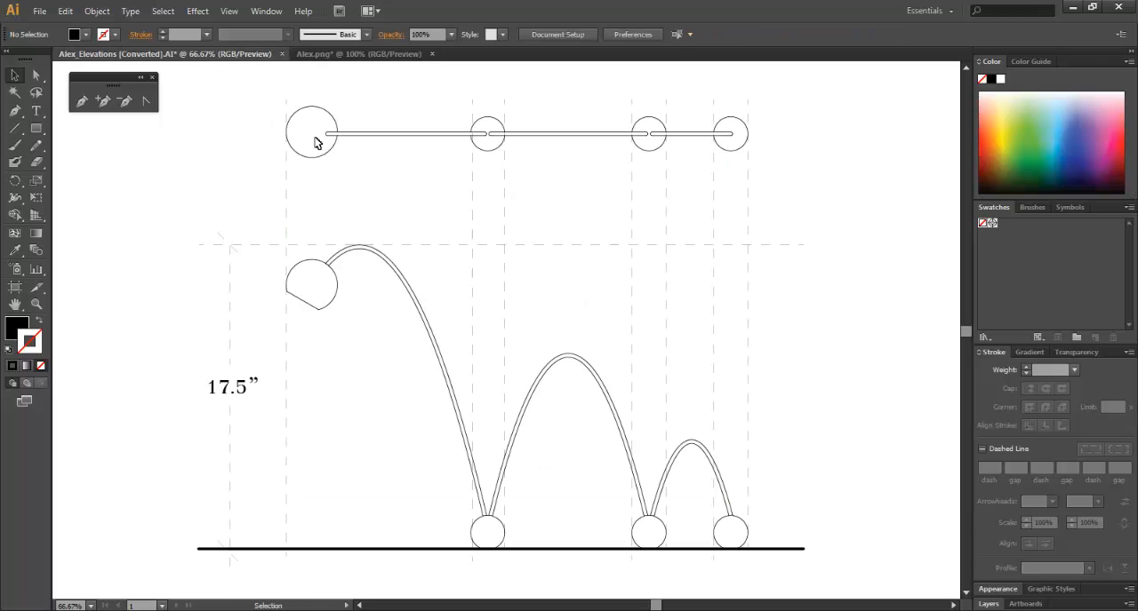
Add a new layer beneath the Default layer, and lock the Default and Make2D layers.
left_click(1002, 602)
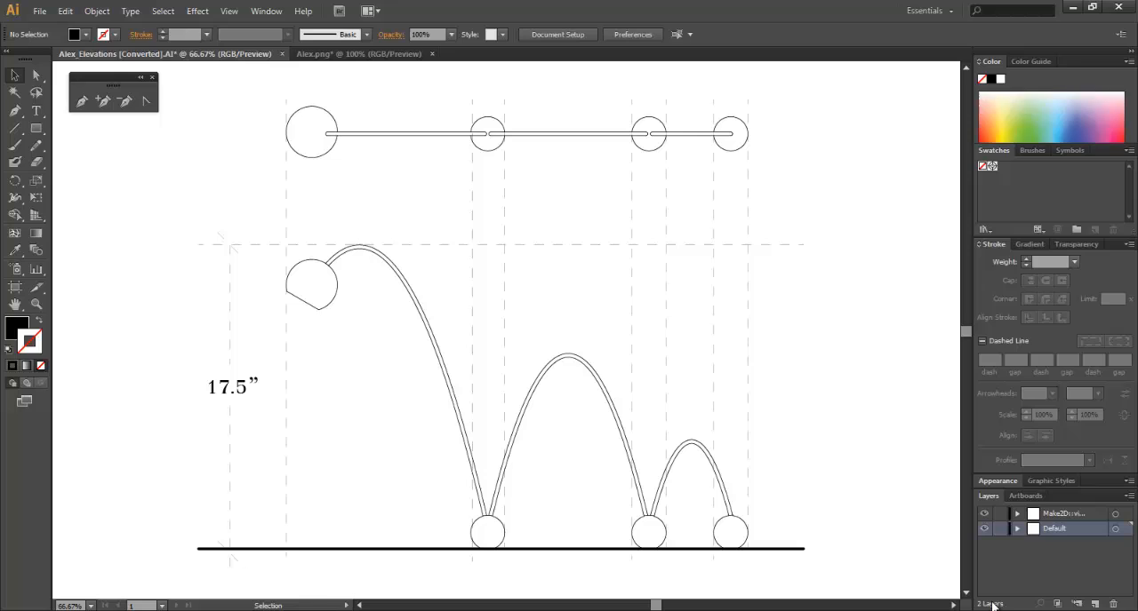
left_click(1077, 604)
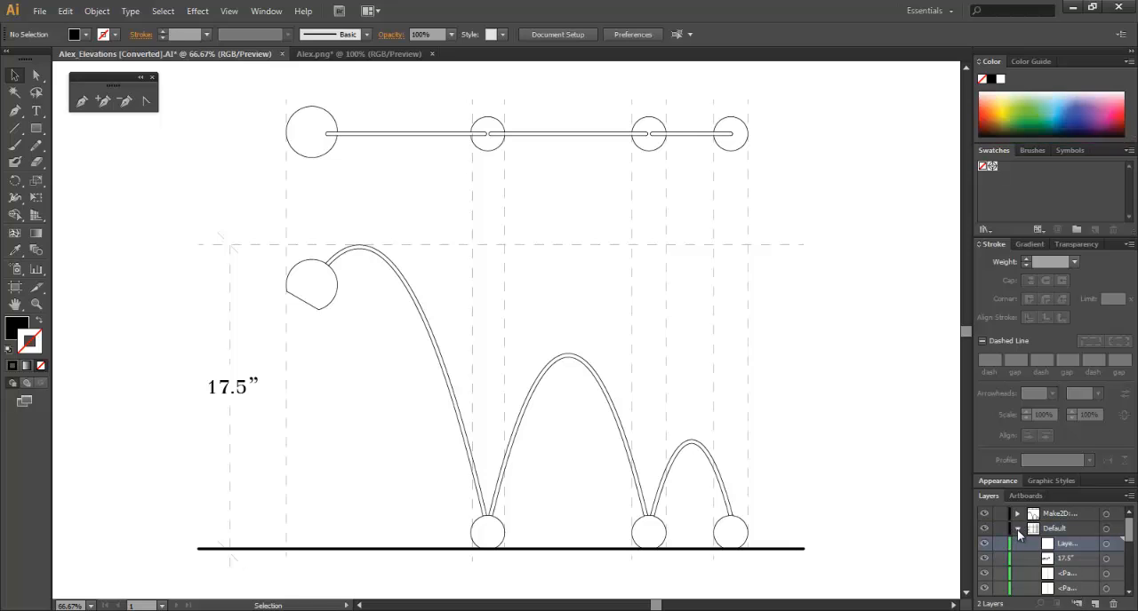
left_click(1018, 530)
left_click_drag(1045, 532, 1063, 563)
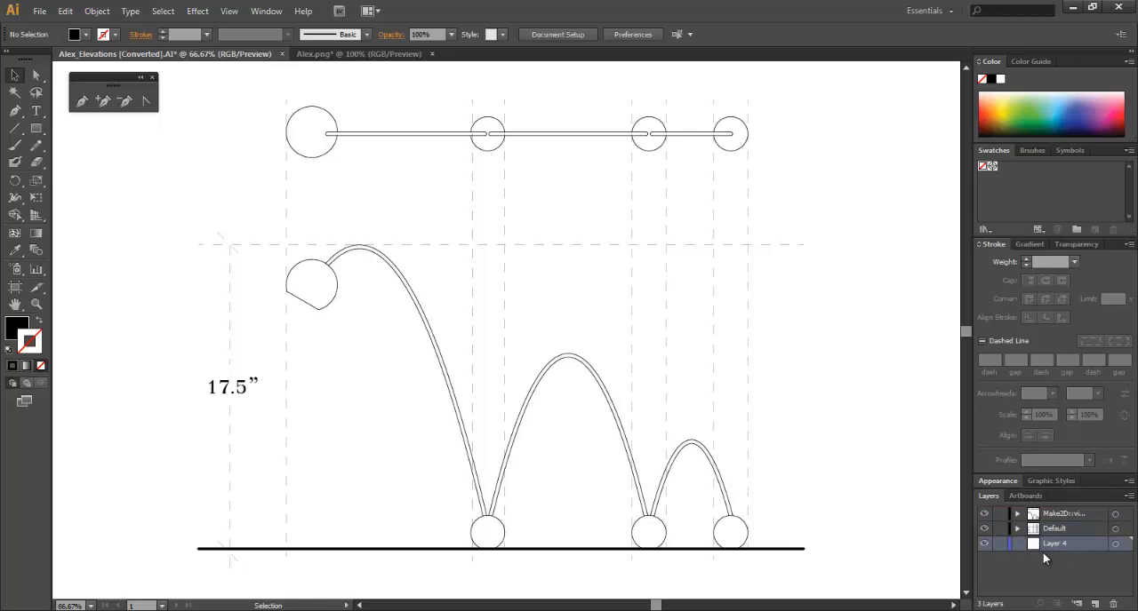
left_click(999, 528)
left_click(999, 514)
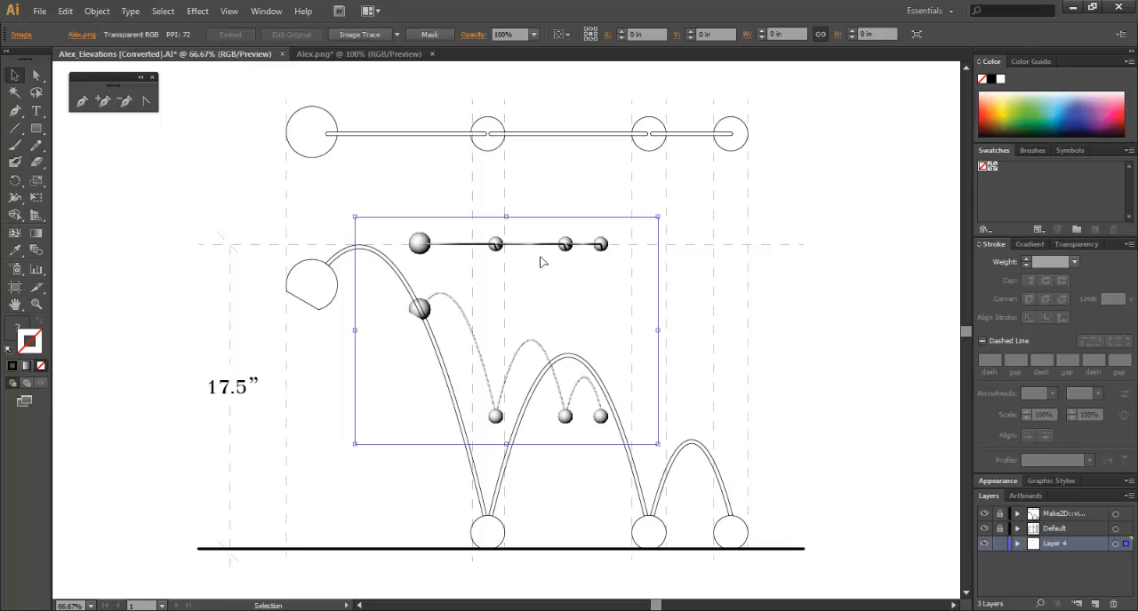
Paste the rendering into the new bottom layer and scale it proportionally about its center to about 20.46 in wide.
key("ctrl+v")
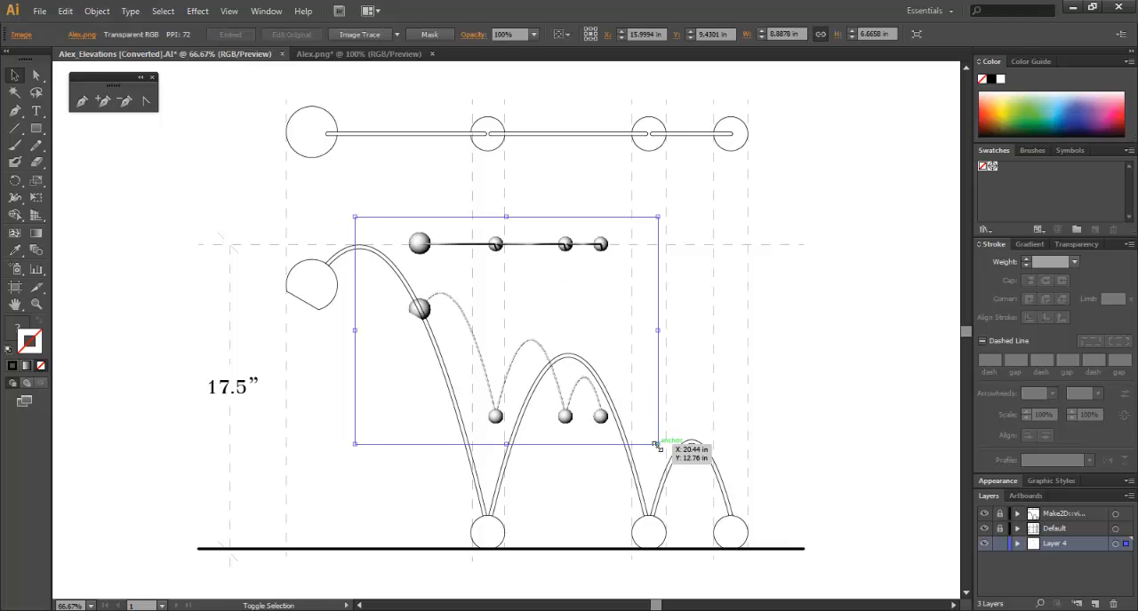
left_click_drag(657, 445, 863, 592, "shift")
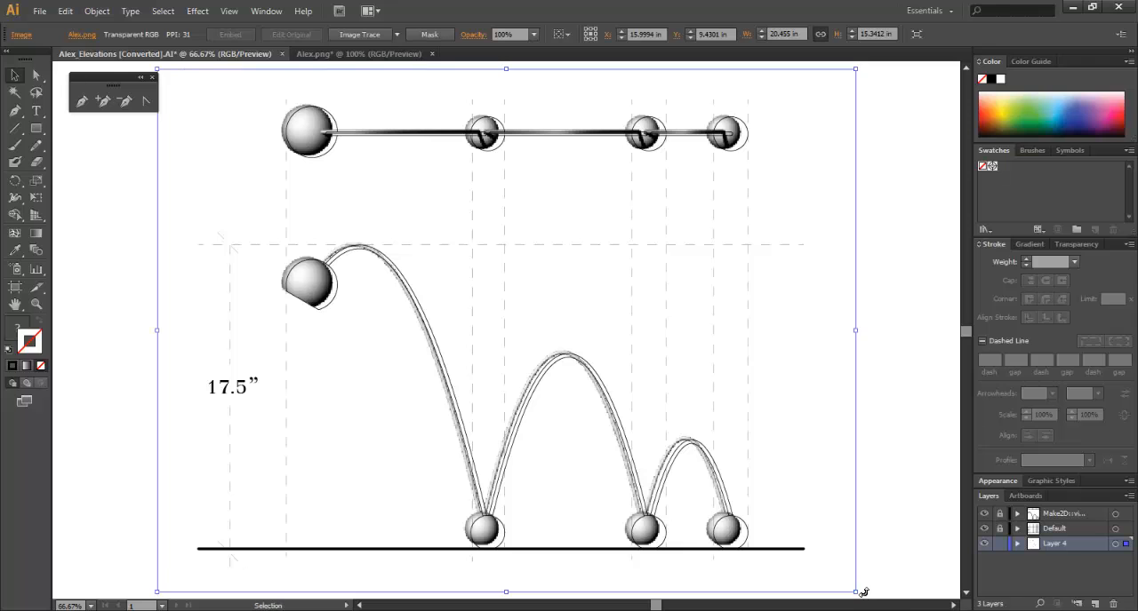
Nudge the rendering right and down until its spheres and arcs line up with the line drawing.
key("Down")
key("Down")
key("Right")
key("Right")
key("Right")
key("Right")
key("Right")
key("Right")
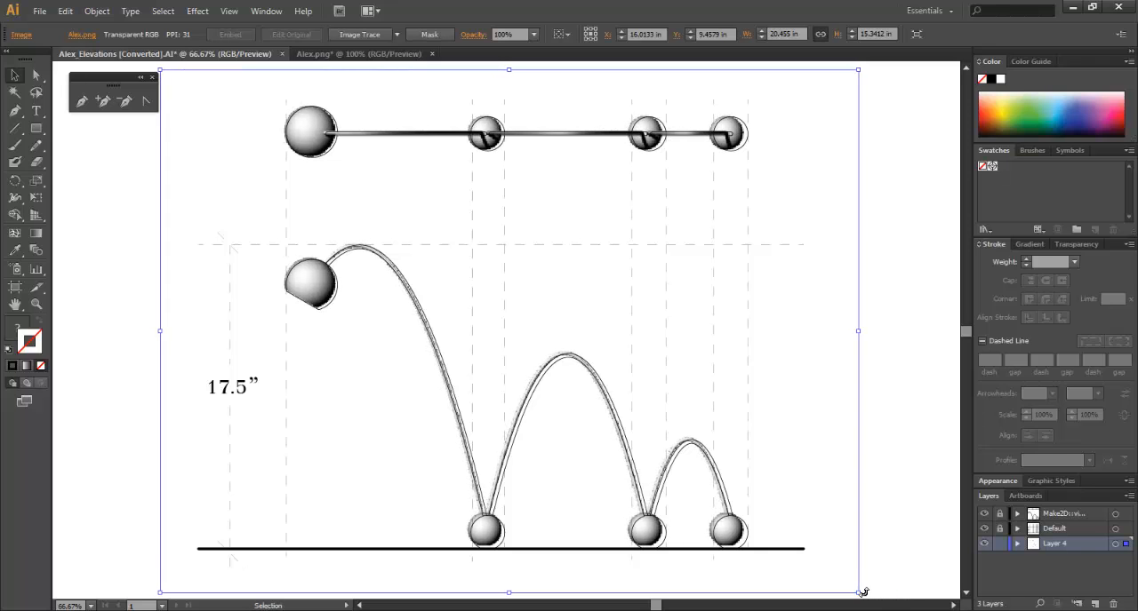
key("Right")
key("Right")
key("Right")
key("Right")
key("Right")
key("Right")
key("Right")
key("Down")
key("Down")
key("Down")
key("Down")
key("Down")
key("Down")
key("Down")
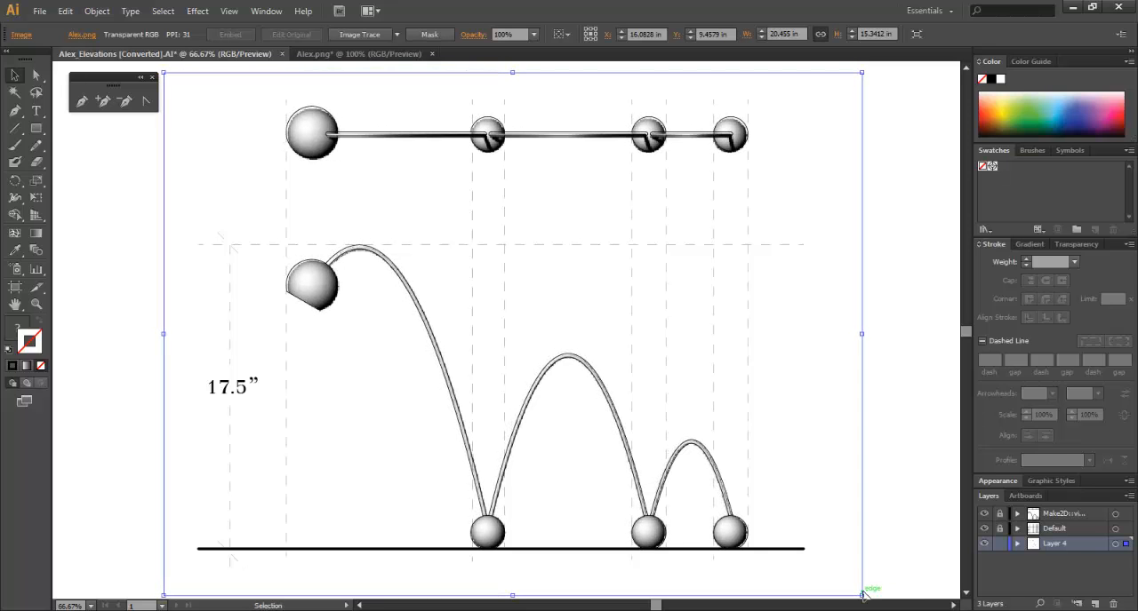
key("Up")
Fine-tune the rendering's scale about its center to about 20.55 by 15.42 in to fit the outlines, and deselect it.
key("ctrl+minus")
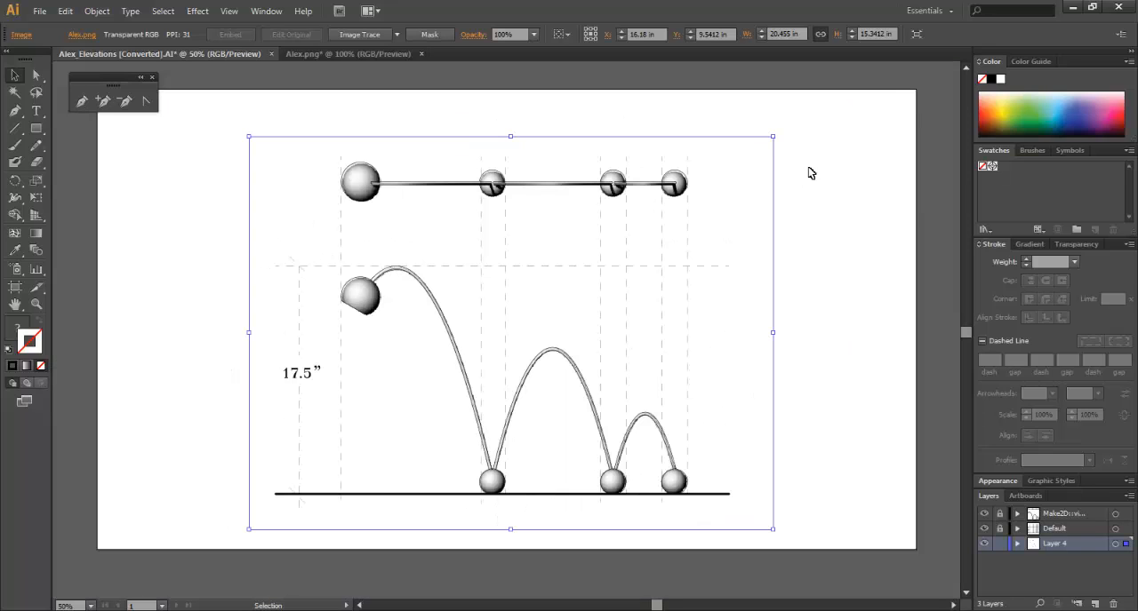
left_click_drag(772, 138, 779, 133)
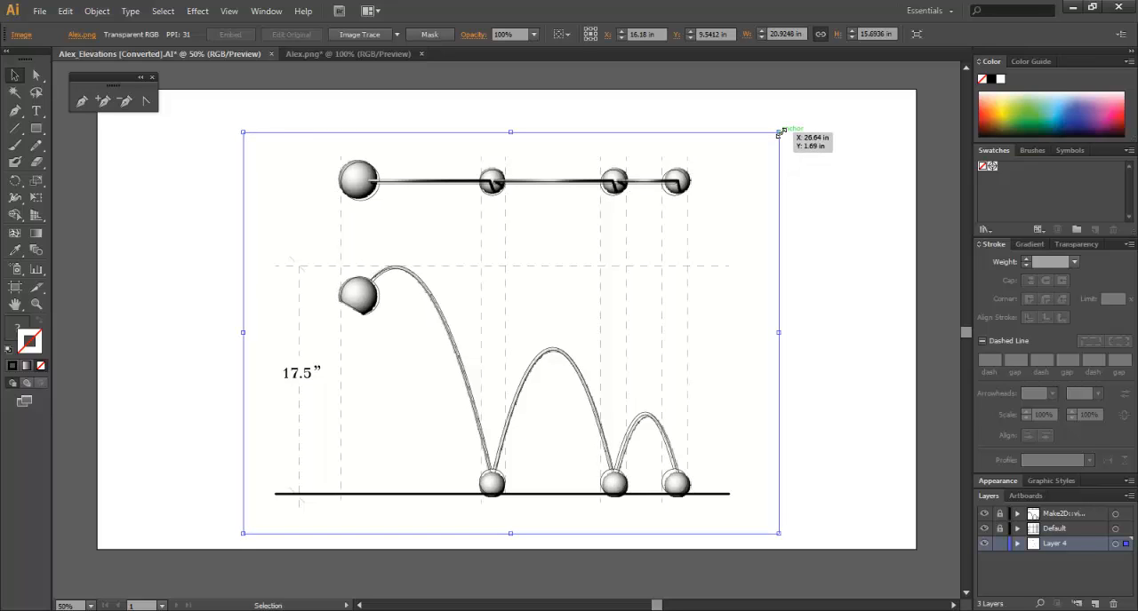
left_click_drag(780, 133, 774, 137, "alt+shift")
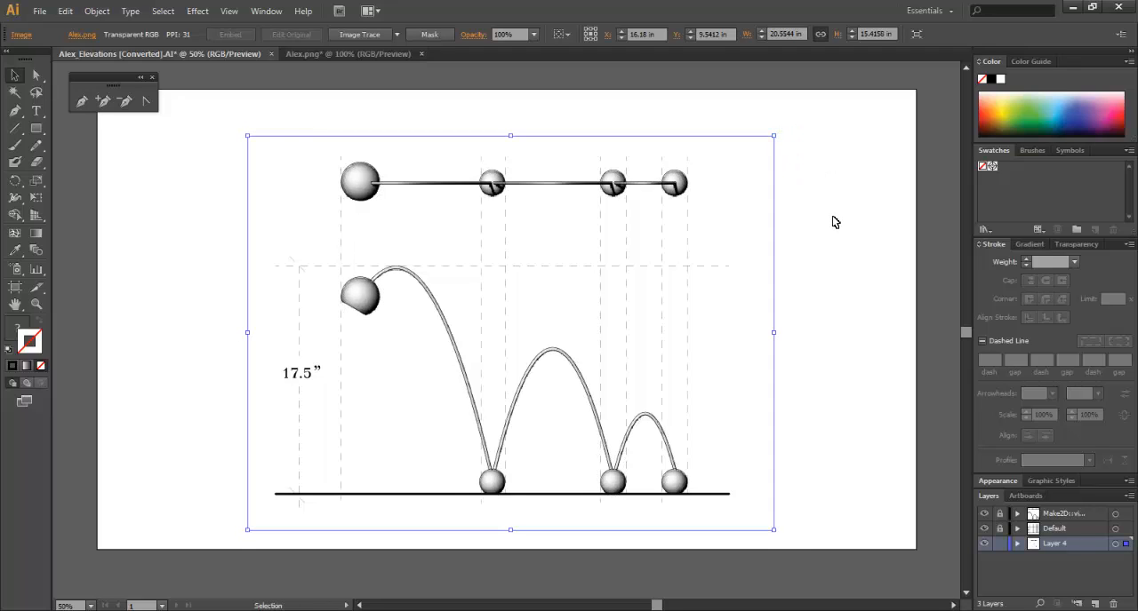
left_click(830, 312)
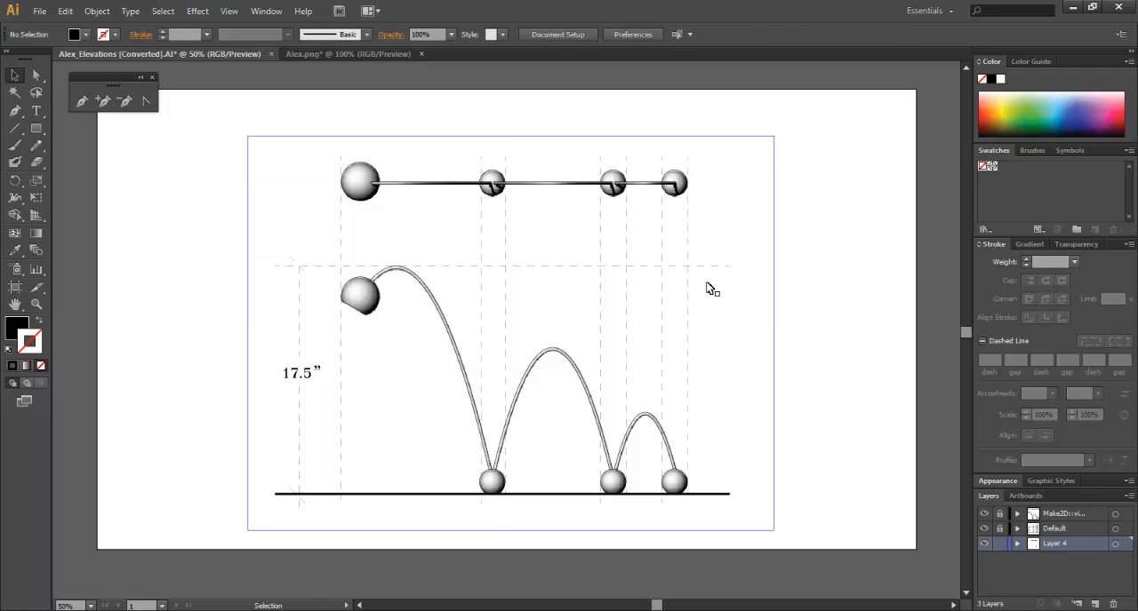
Reduce the rendering's opacity to 30% so it sits faintly beneath the linework, and deselect it.
left_click(709, 283)
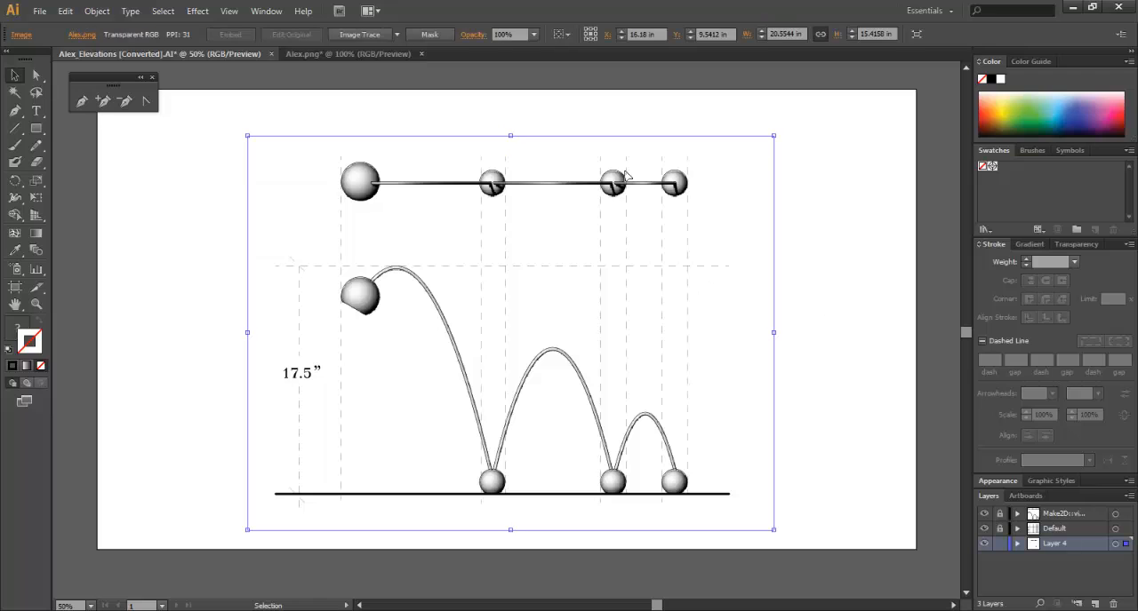
left_click(533, 34)
left_click(551, 96)
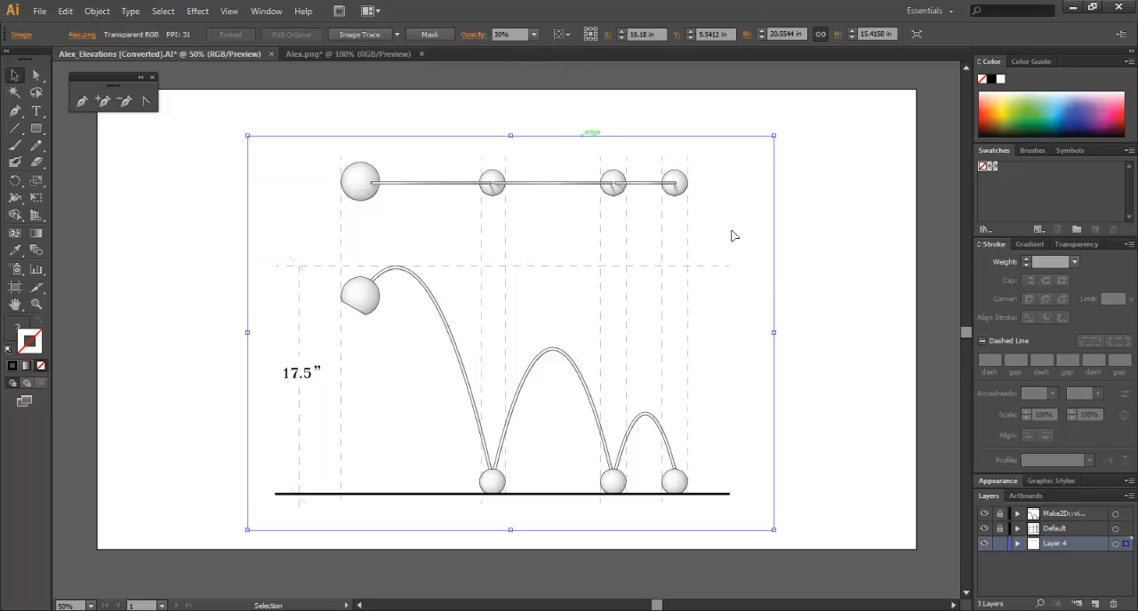
left_click(825, 297)
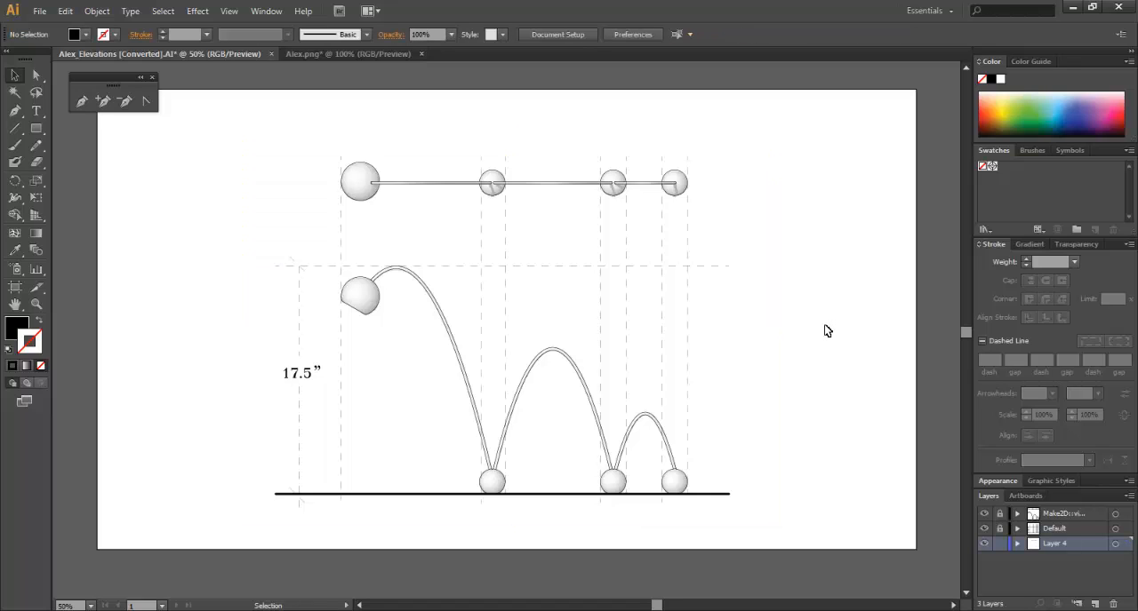
Nudge the rendering slightly upward to a Y position of about 9.5 in to match the line drawing, and deselect it.
key("ctrl+=")
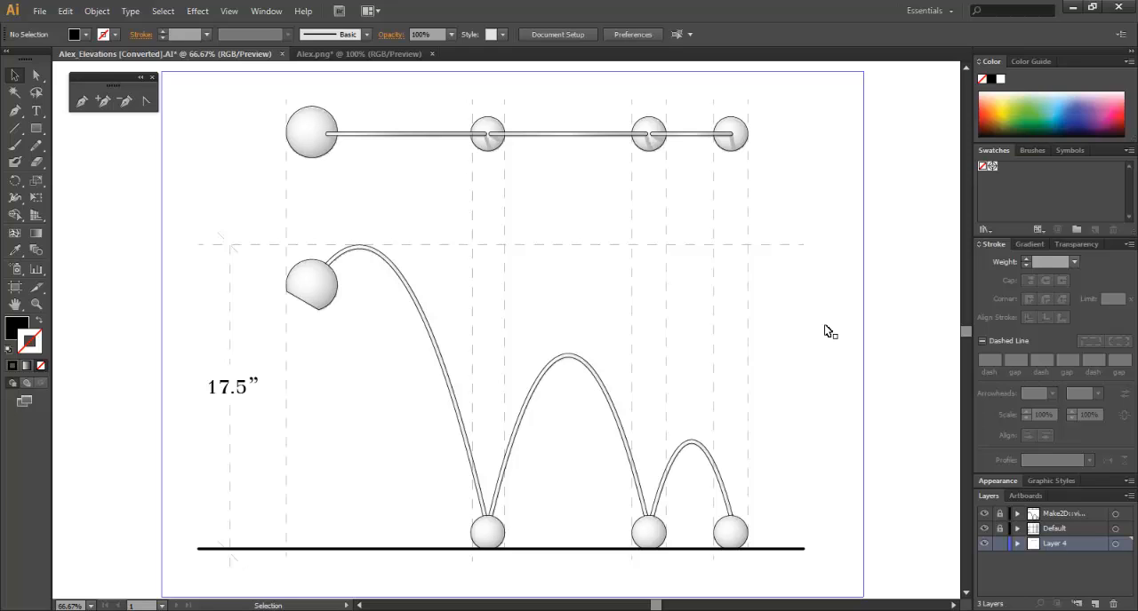
left_click(827, 332)
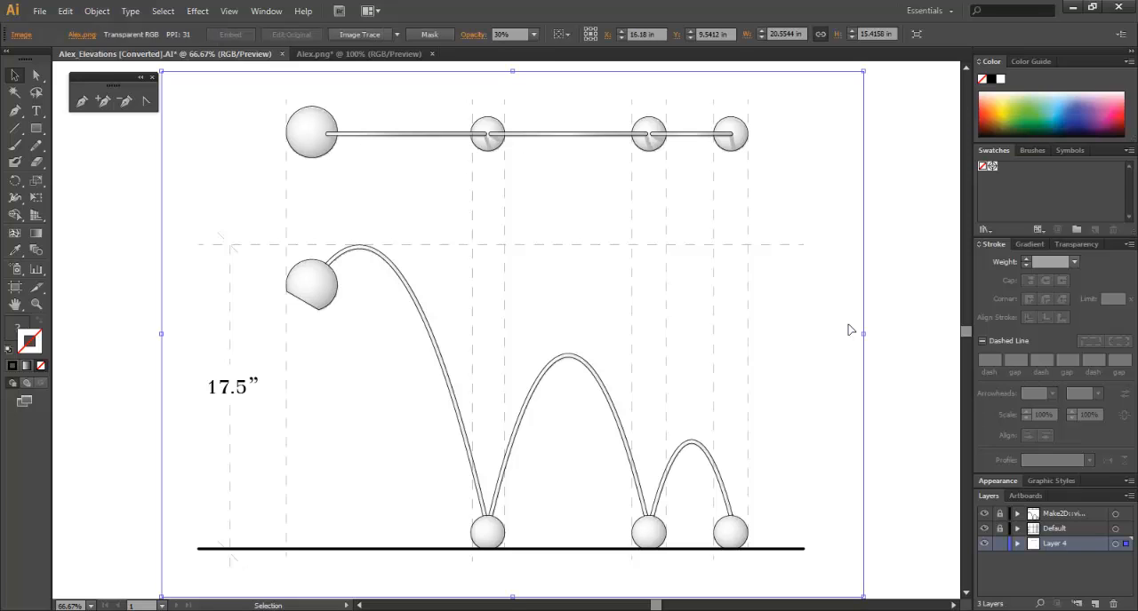
key("Up")
key("Up")
key("Up")
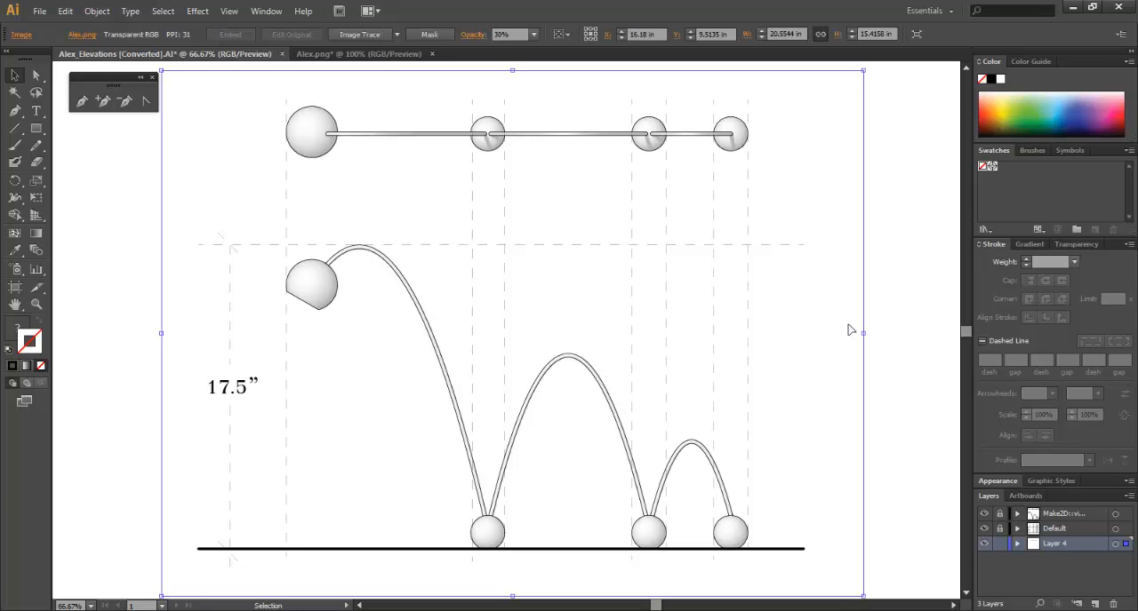
left_click(905, 340)
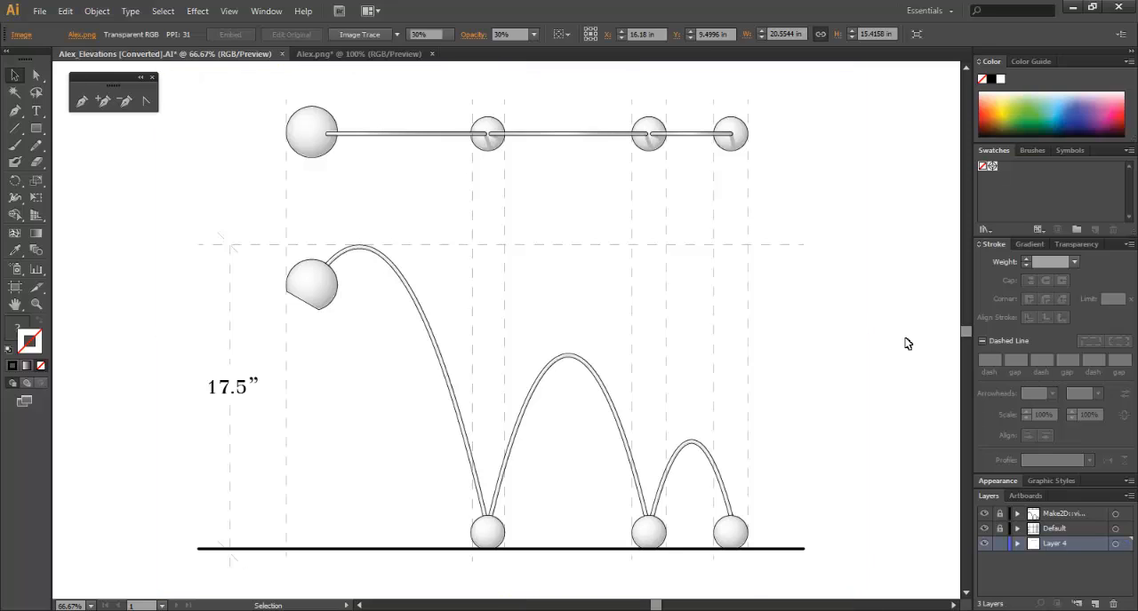